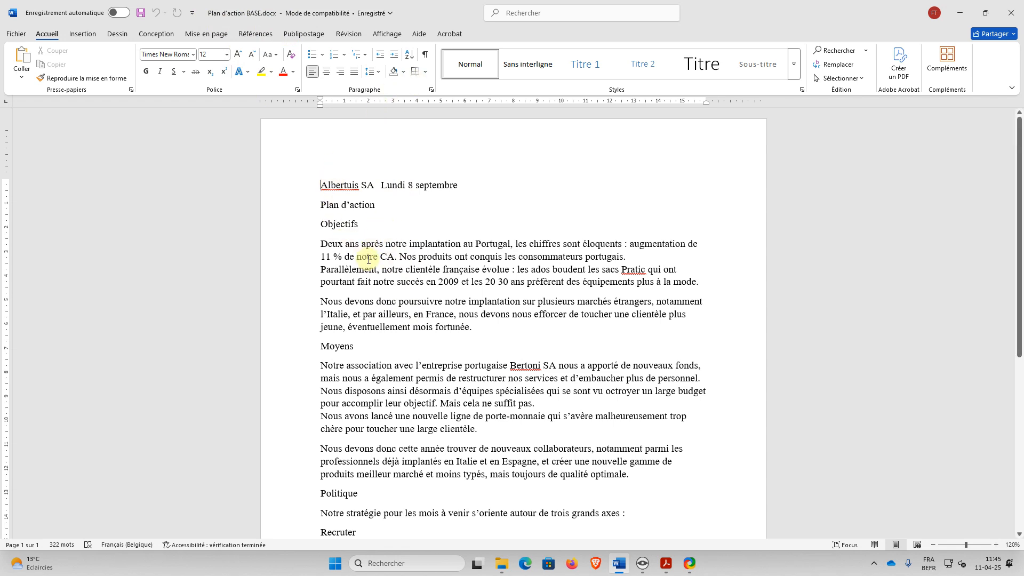
# Show the formatting marks in the document and open "Plan d'action - instructions.docx" from the Documents folder
pyautogui.click(426, 55)
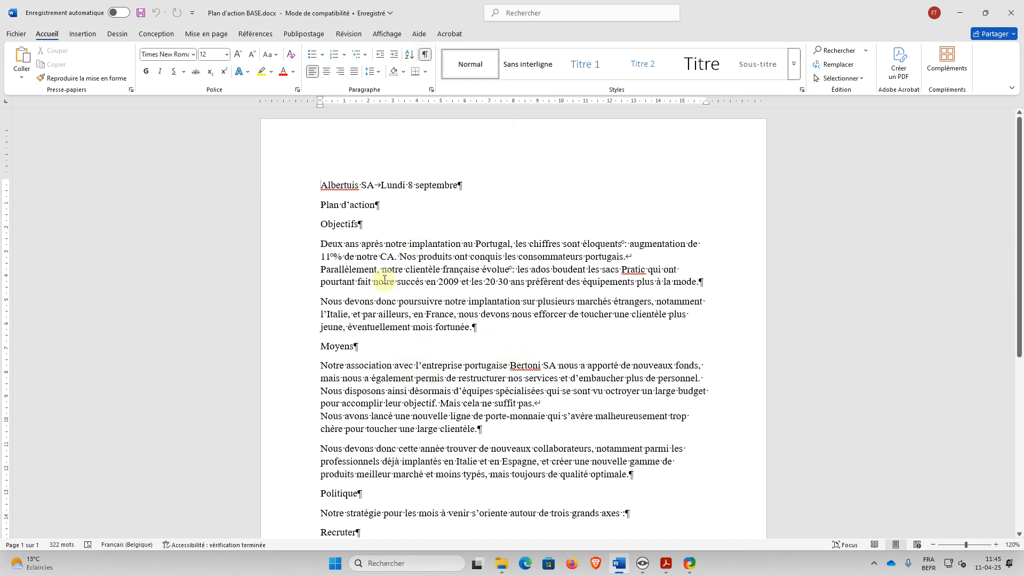
pyautogui.click(502, 565)
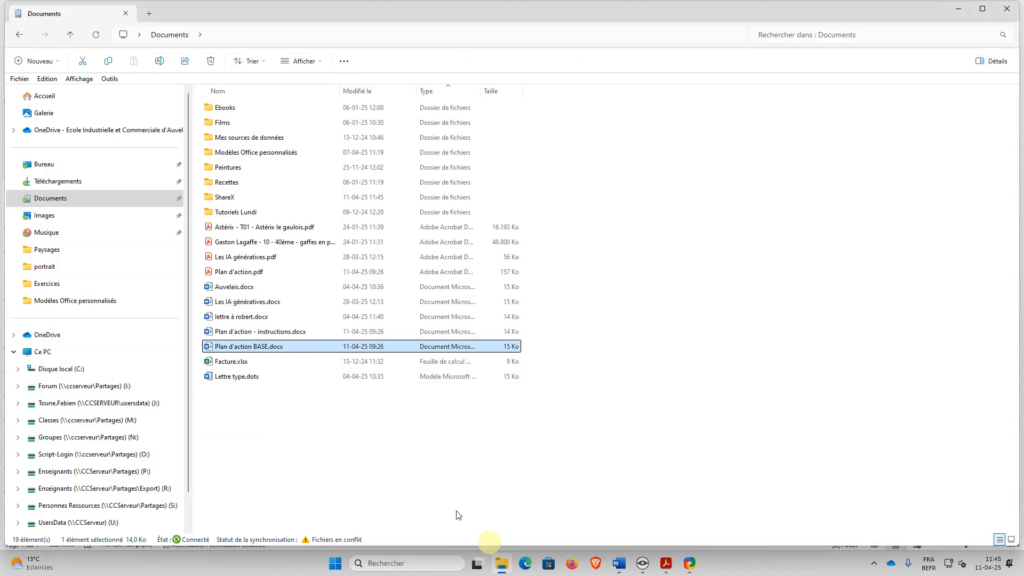
pyautogui.click(249, 336)
pyautogui.doubleClick(251, 333)
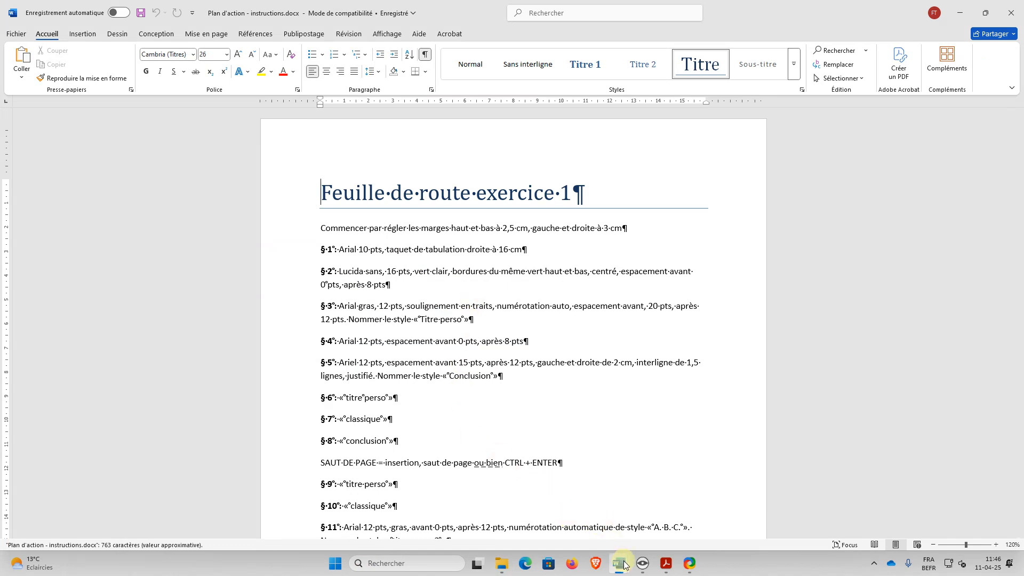
# Hide the formatting marks in the instructions document and minimize its window to return to "Plan d'action BASE.docx"
pyautogui.moveTo(625, 560)
pyautogui.click(633, 522)
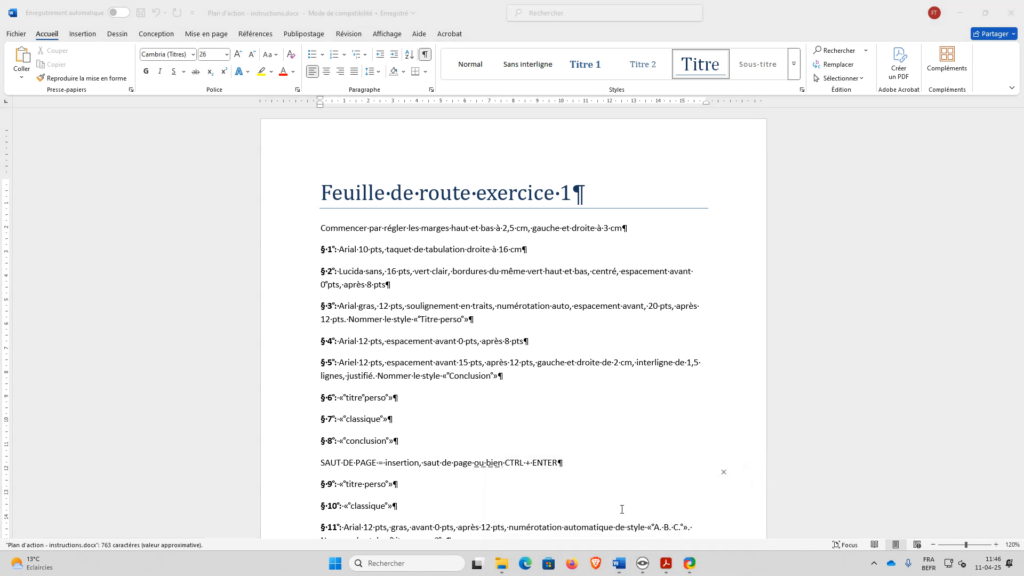
pyautogui.click(425, 54)
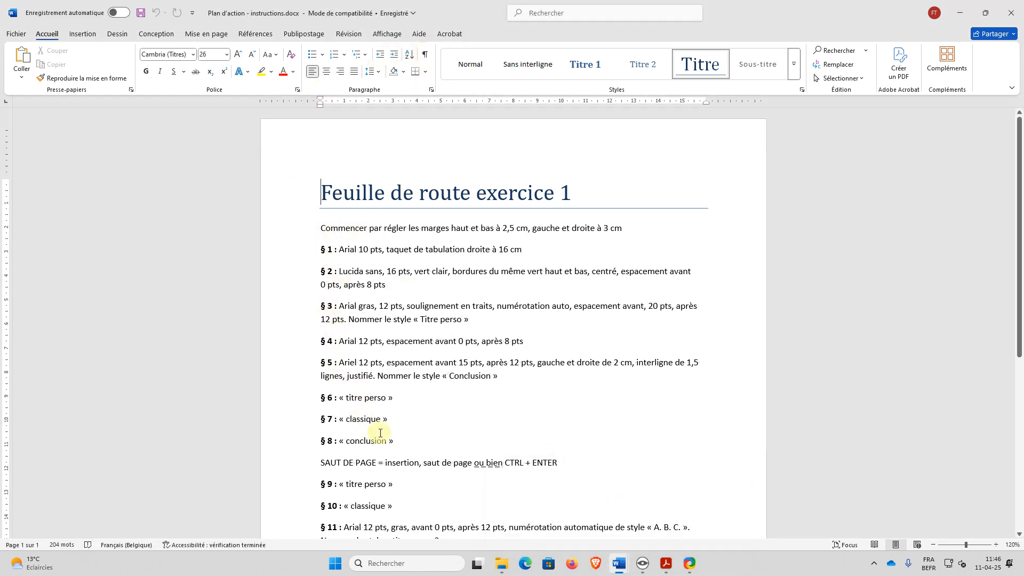
pyautogui.click(960, 12)
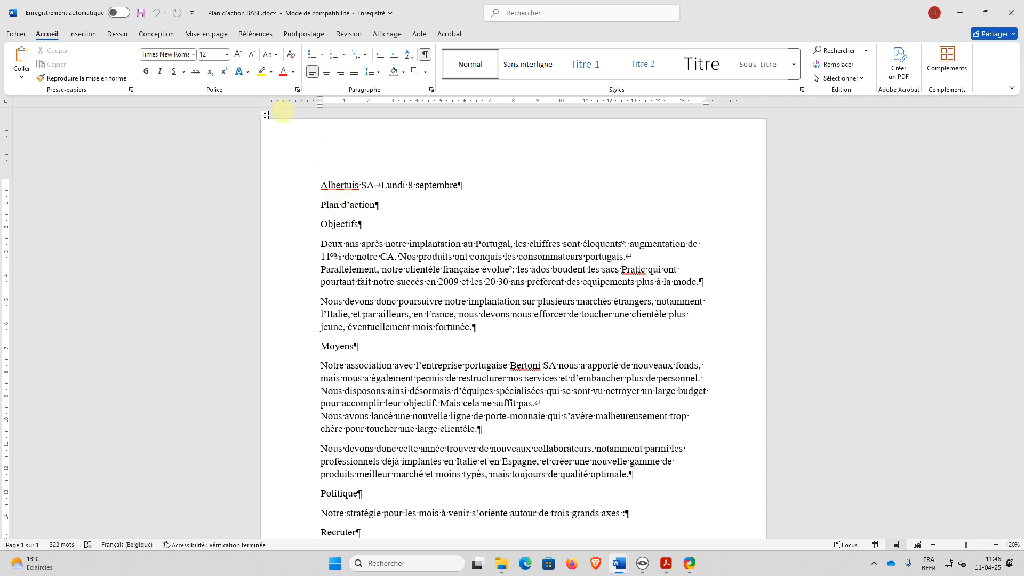
# Set custom page margins of 2.5 cm for the top and 3 cm for the left and right
pyautogui.click(203, 34)
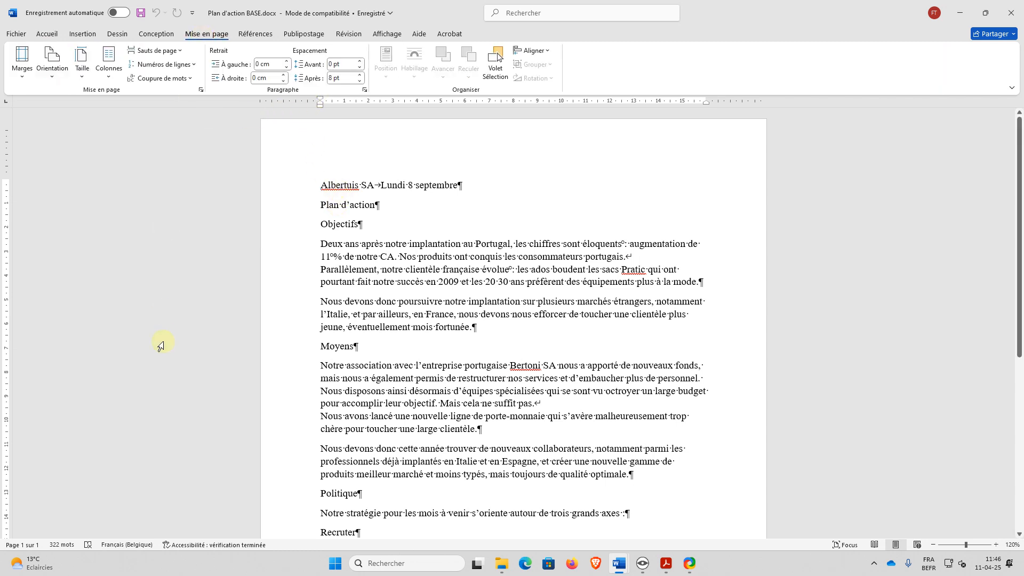
pyautogui.click(19, 77)
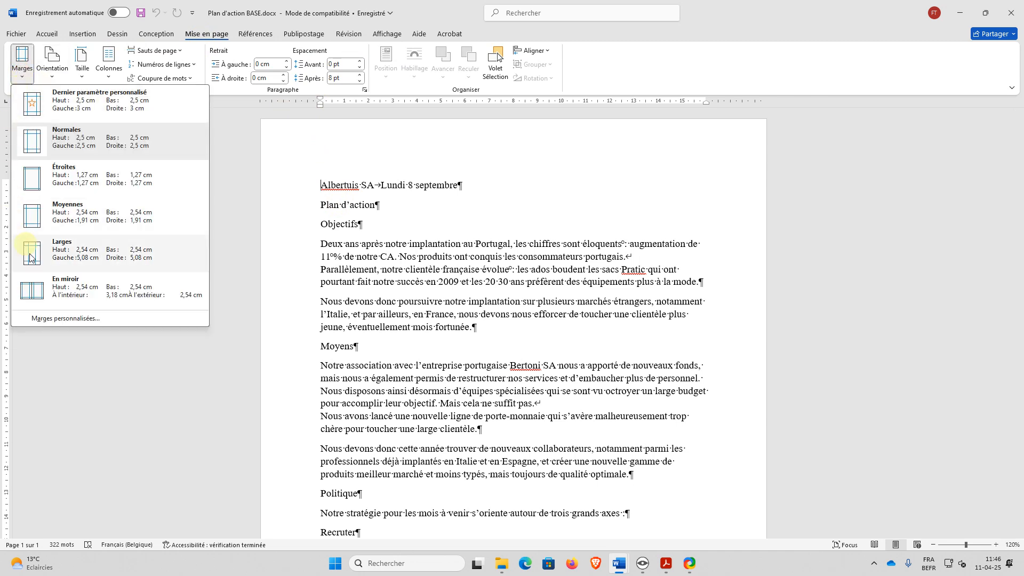
pyautogui.click(63, 318)
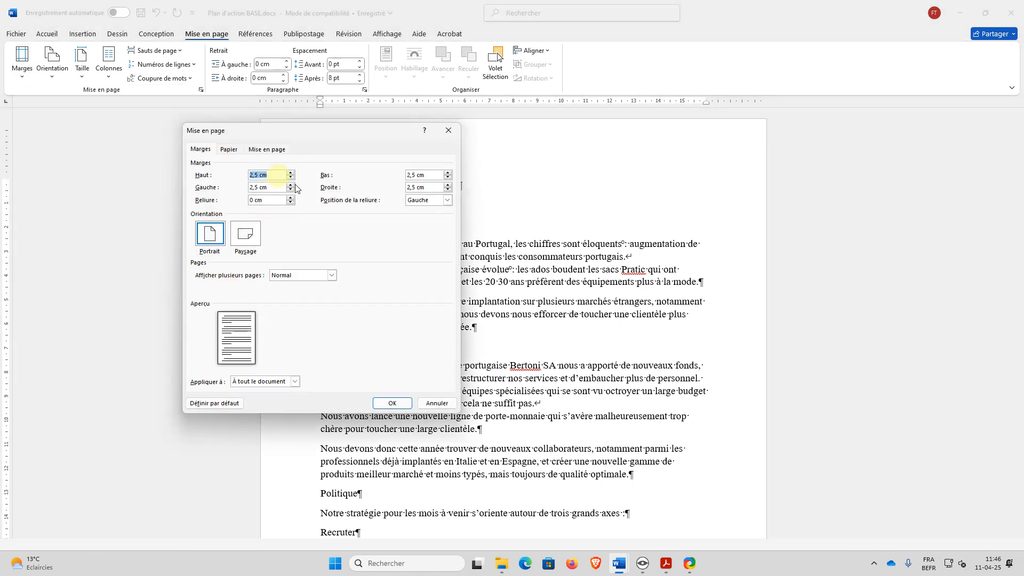
pyautogui.write('2,')
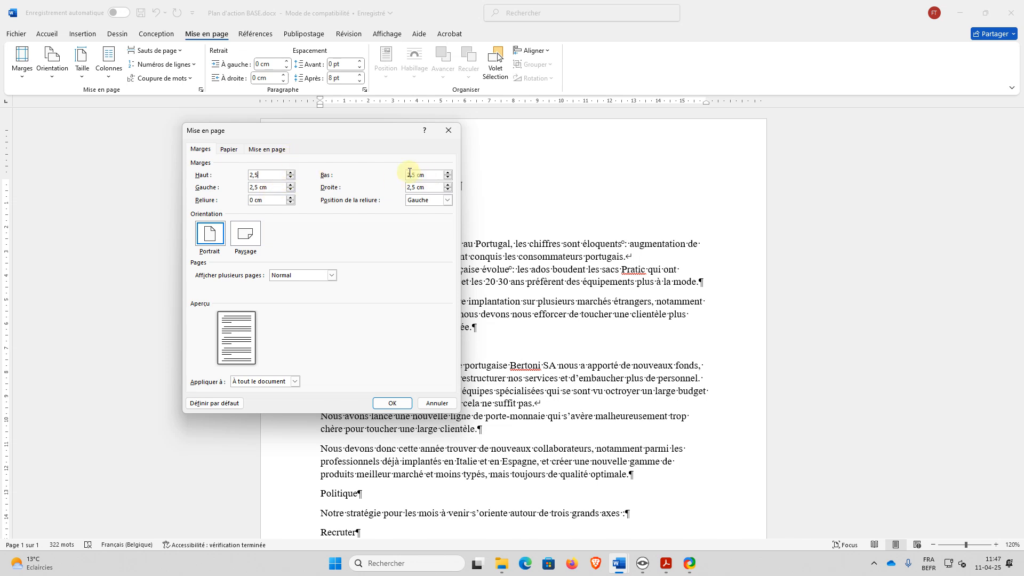
pyautogui.moveTo(271, 187); pyautogui.dragTo(226, 188)
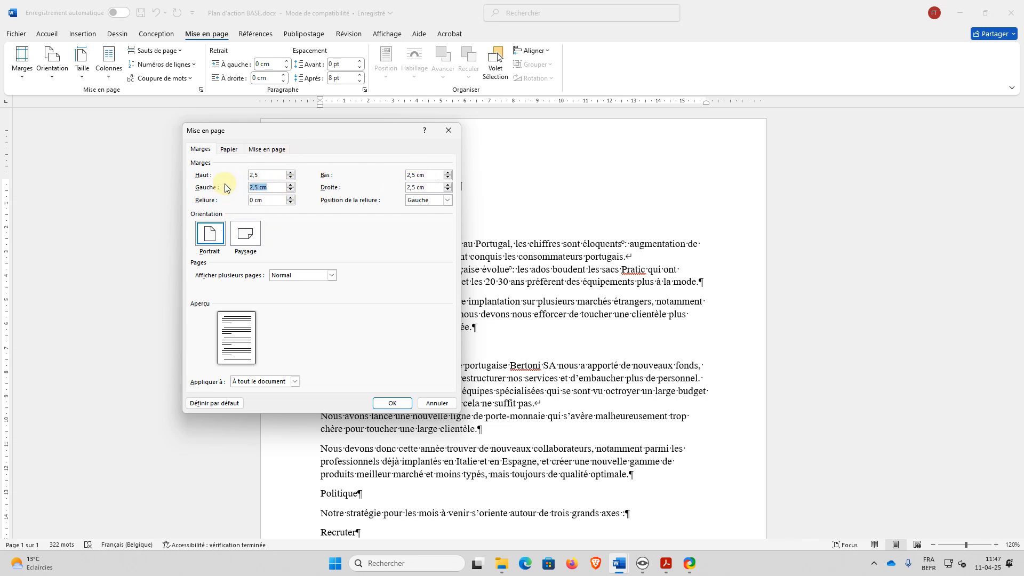
pyautogui.moveTo(431, 187); pyautogui.dragTo(361, 191)
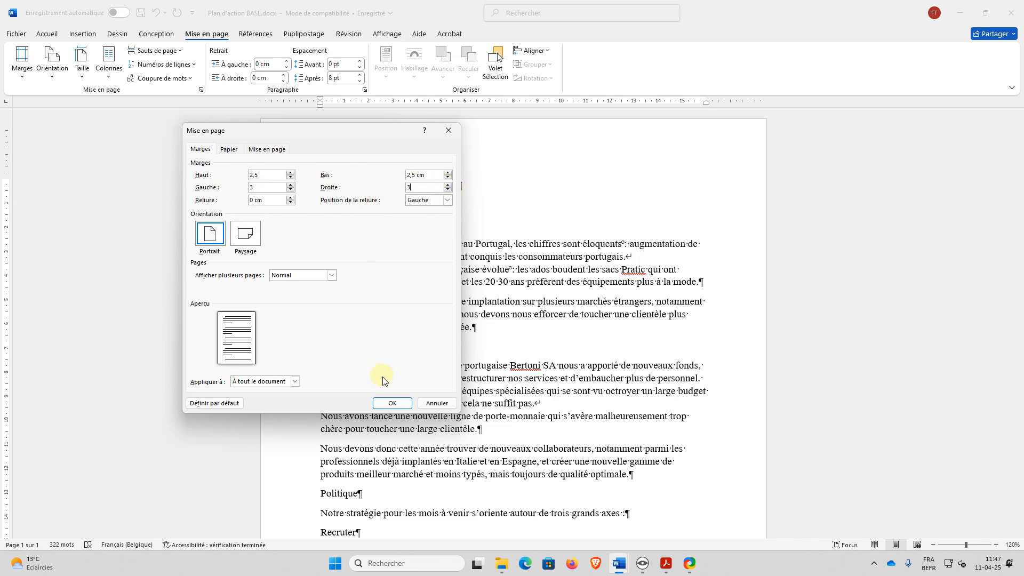
pyautogui.click(393, 403)
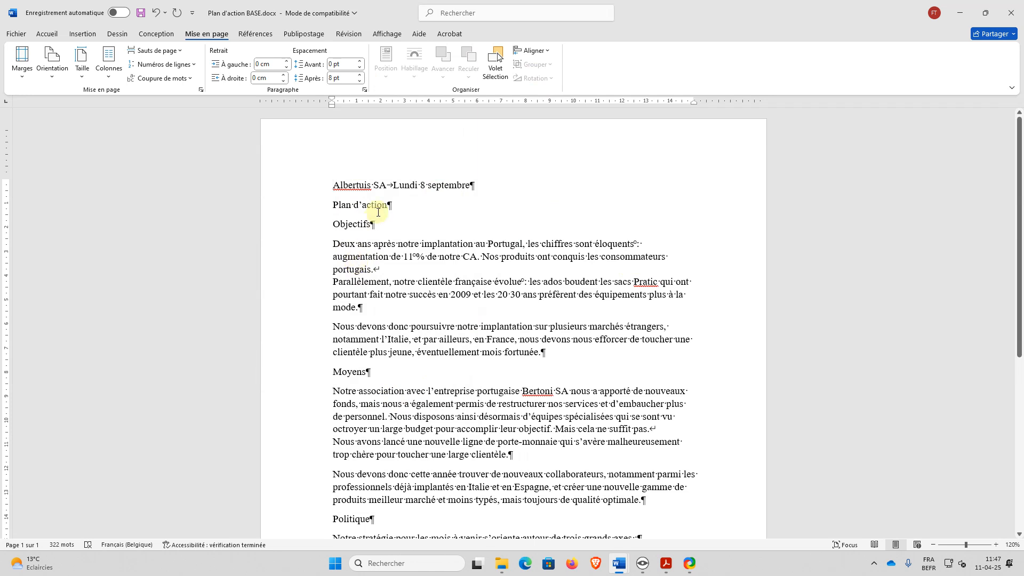
# Practise selecting the whole first line "Albertuis SA Lundi 8 septembre", including its paragraph mark
pyautogui.click(334, 185)
pyautogui.moveTo(335, 185); pyautogui.dragTo(473, 185)
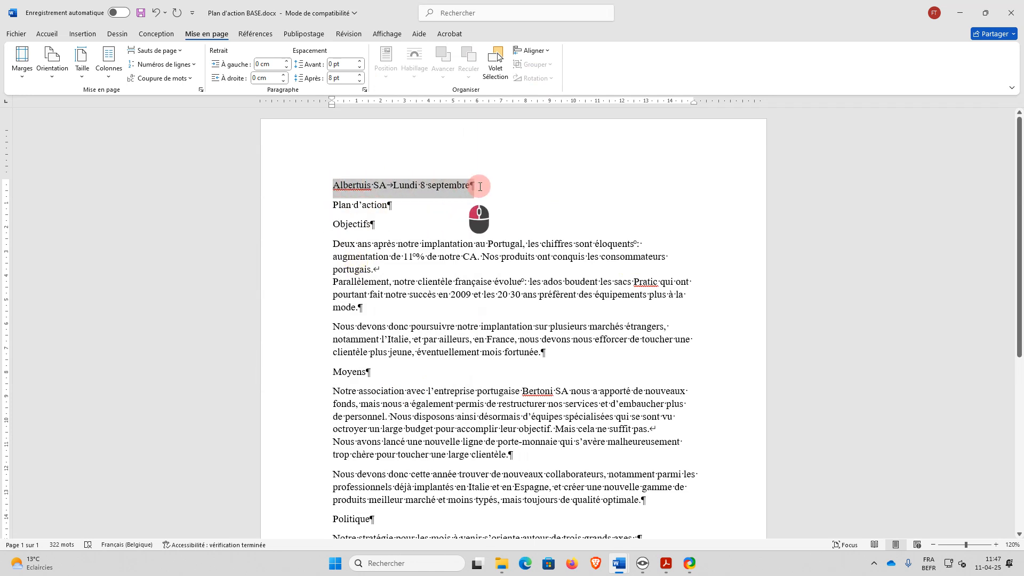
pyautogui.click(377, 185)
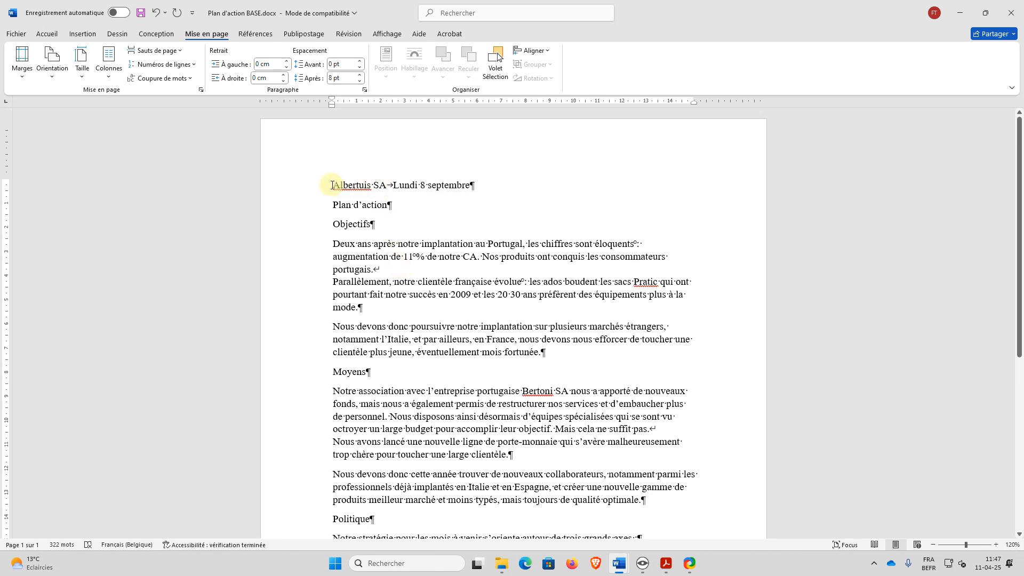
pyautogui.moveTo(334, 185); pyautogui.dragTo(489, 199)
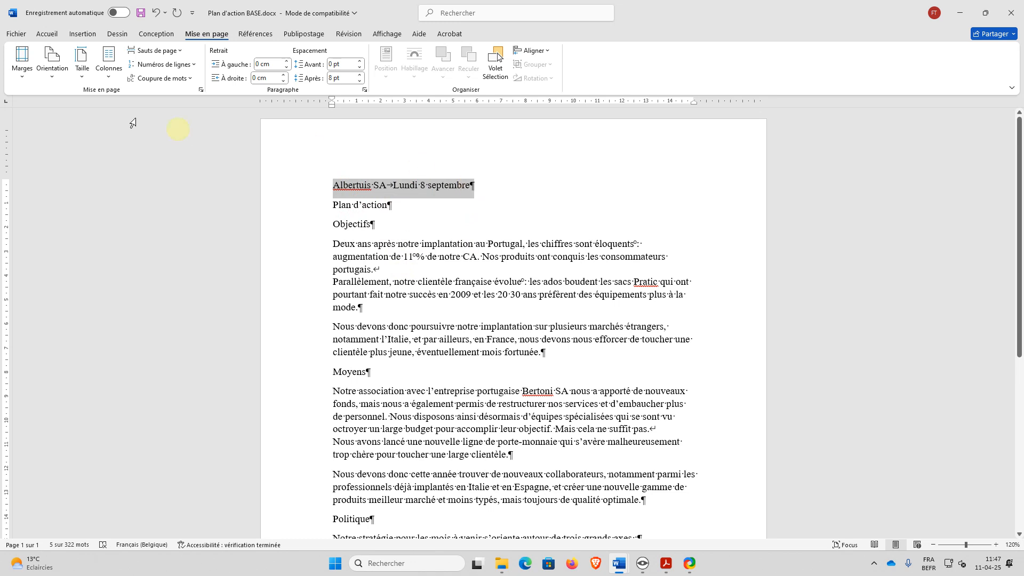
pyautogui.click(47, 34)
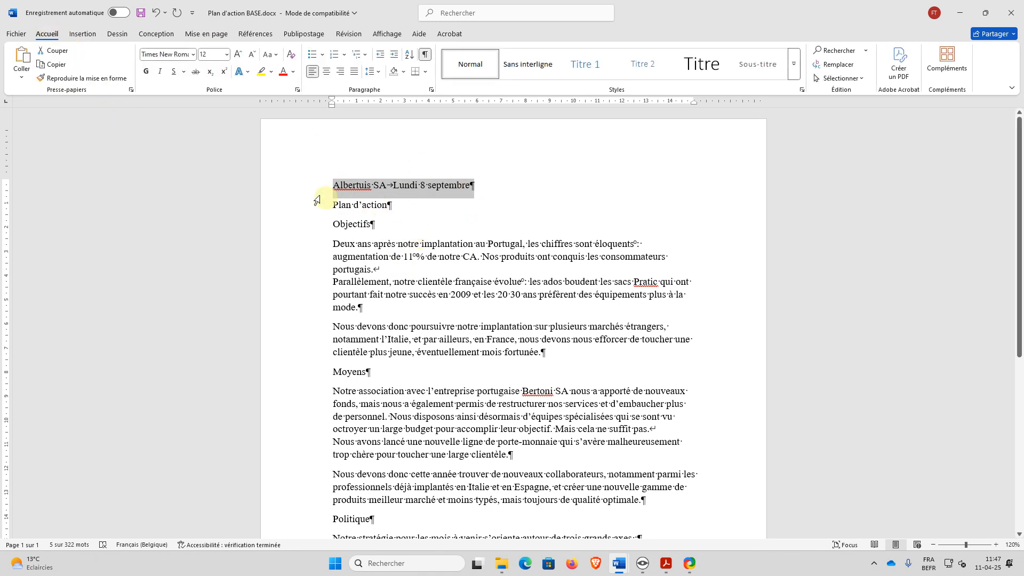
pyautogui.click(291, 185)
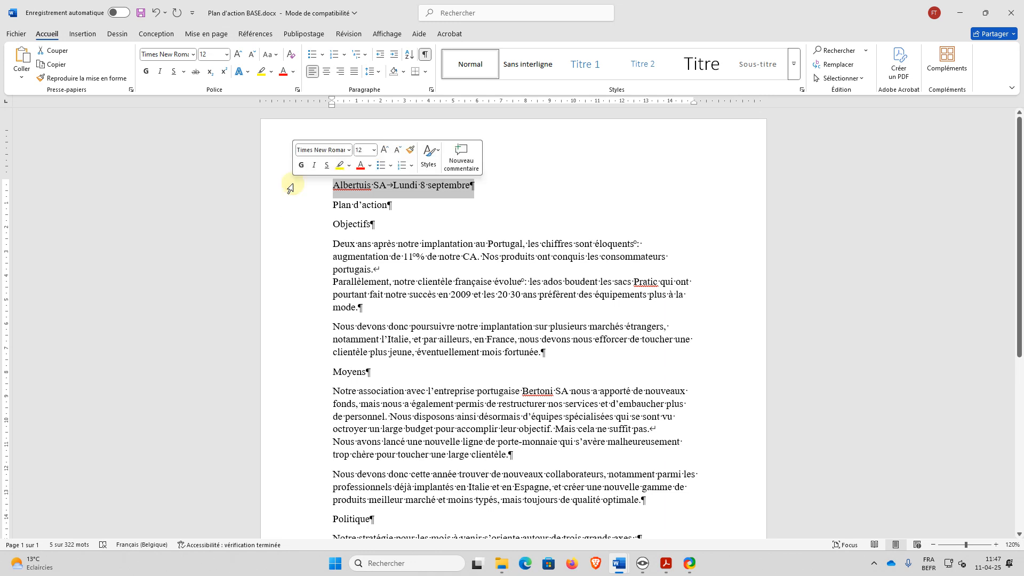
pyautogui.click(455, 326)
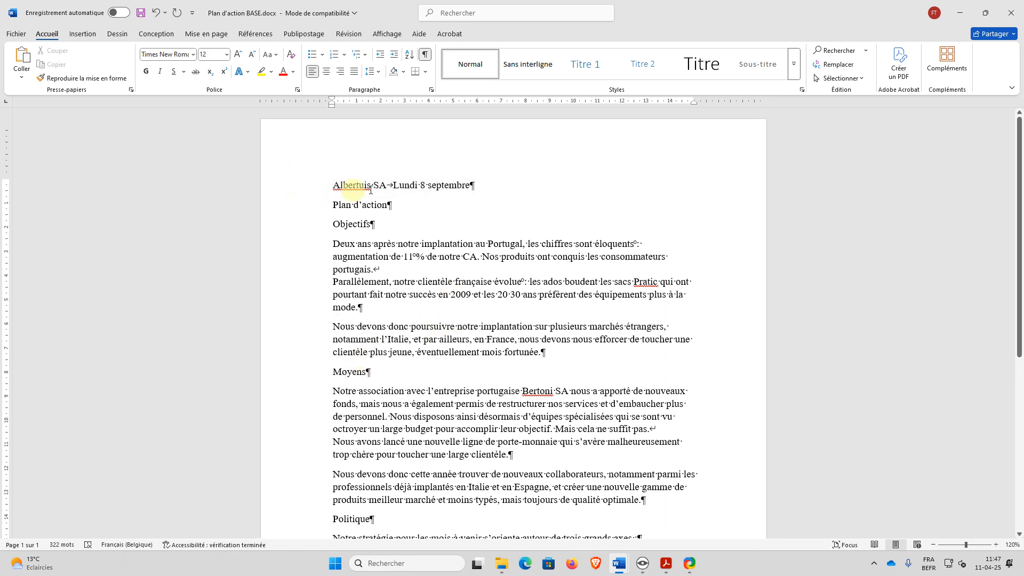
pyautogui.click(297, 186)
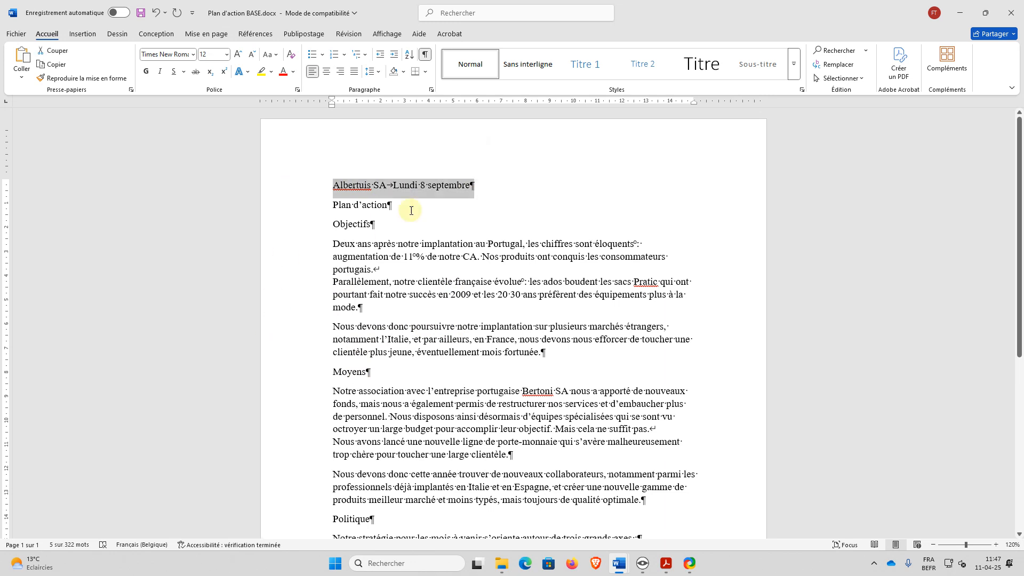
pyautogui.click(332, 186)
pyautogui.moveTo(331, 186); pyautogui.dragTo(487, 185)
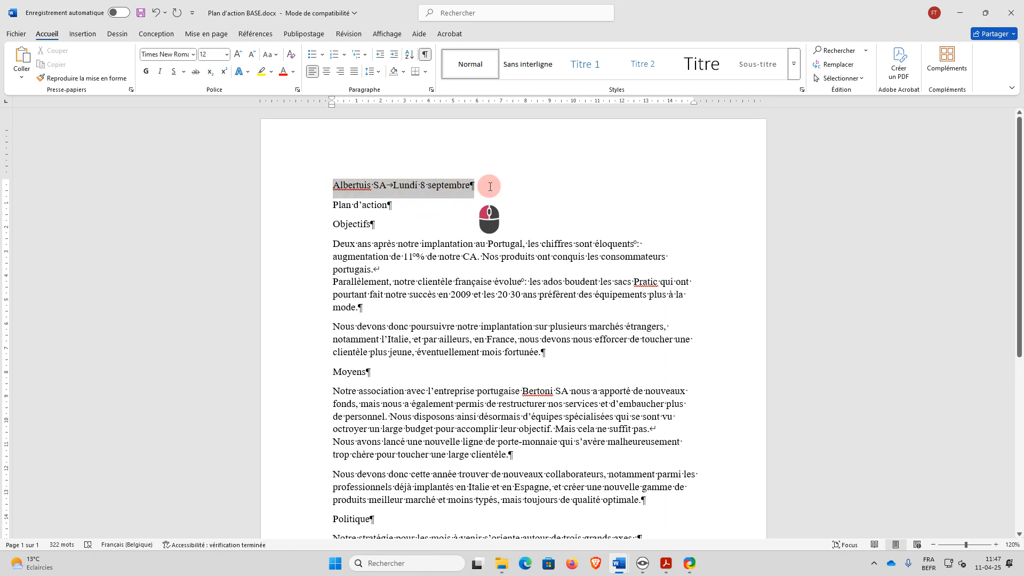
pyautogui.click(299, 189)
pyautogui.click(382, 257)
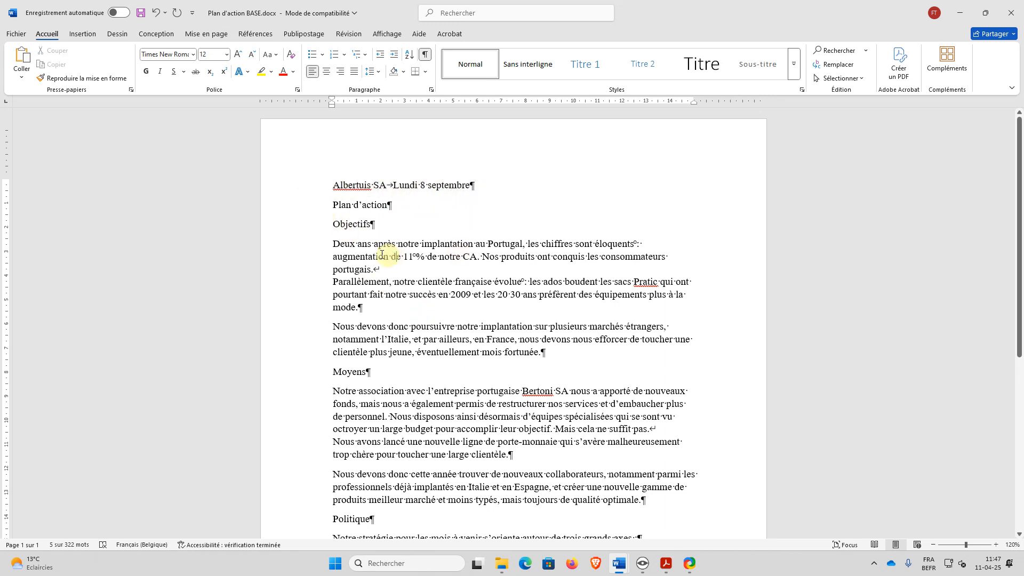
pyautogui.click(297, 190)
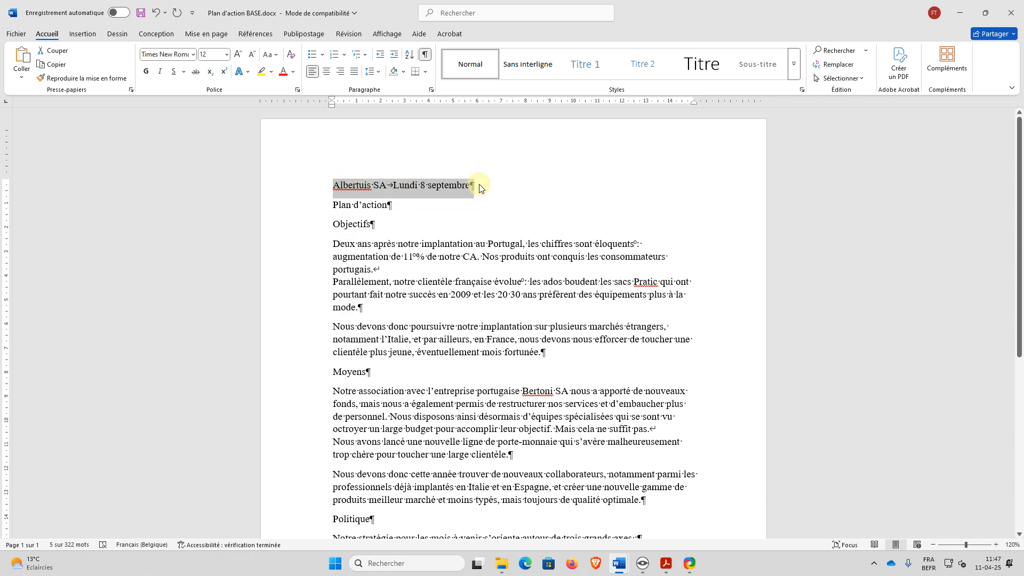
# Try deleting the tab between "Albertuis SA" and "Lundi 8 septembre", and undo the deletion
pyautogui.click(388, 188)
pyautogui.doubleClick(390, 187)
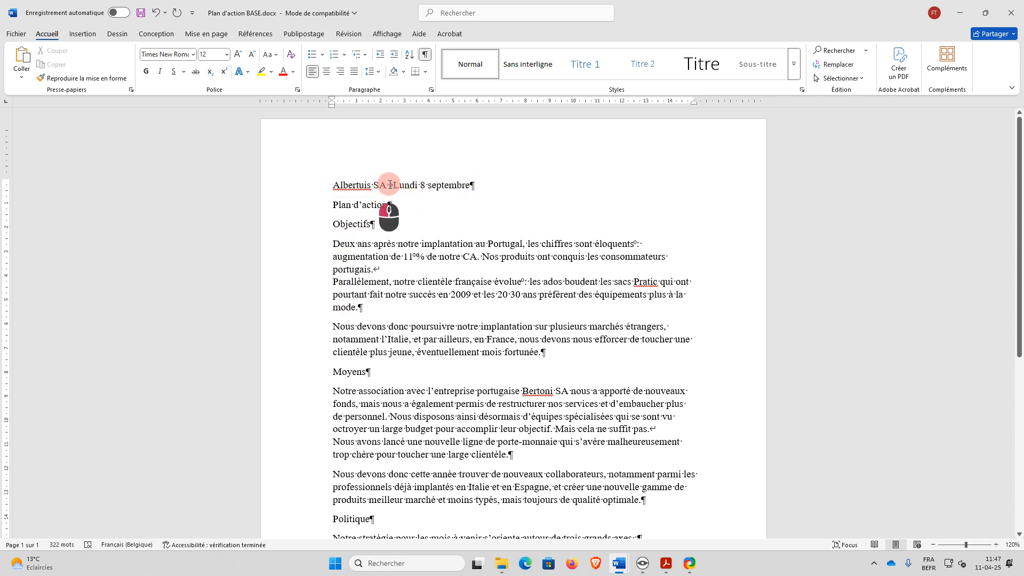
pyautogui.press('Delete')
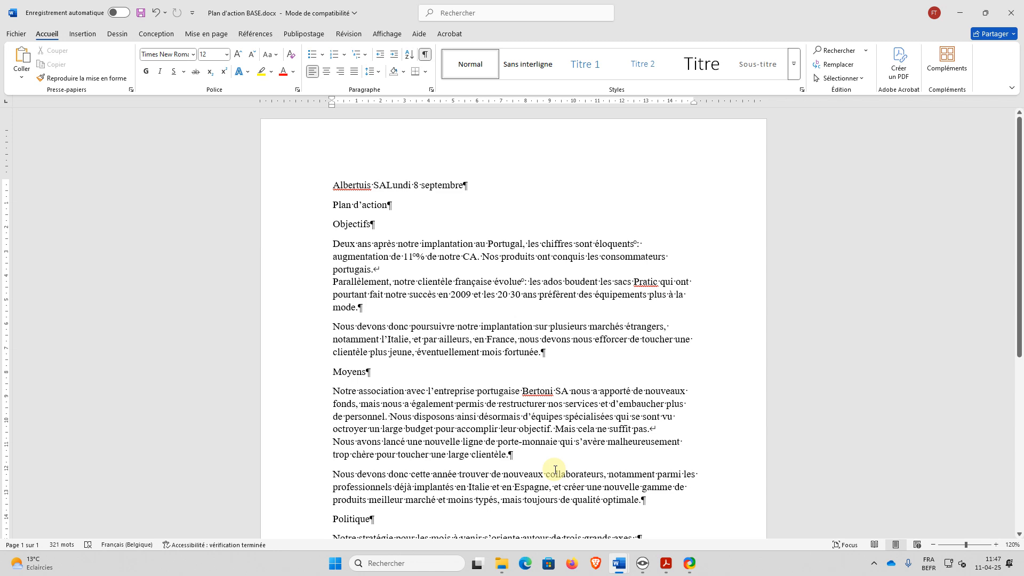
pyautogui.hotkey('ctrl', 'z')
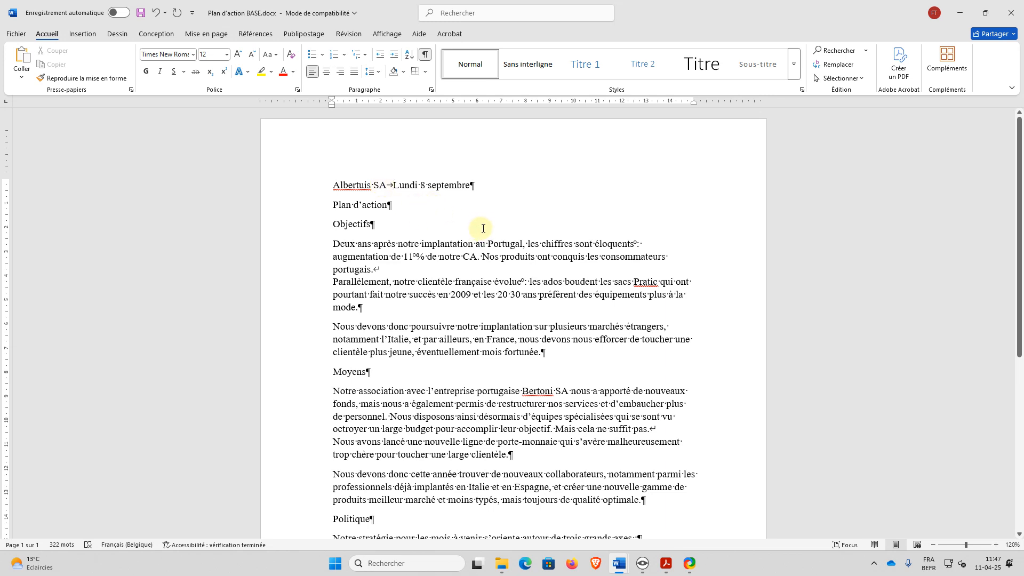
# Format the first line "Albertuis SA Lundi 8 septembre" in Arial, 10 pt
pyautogui.click(308, 192)
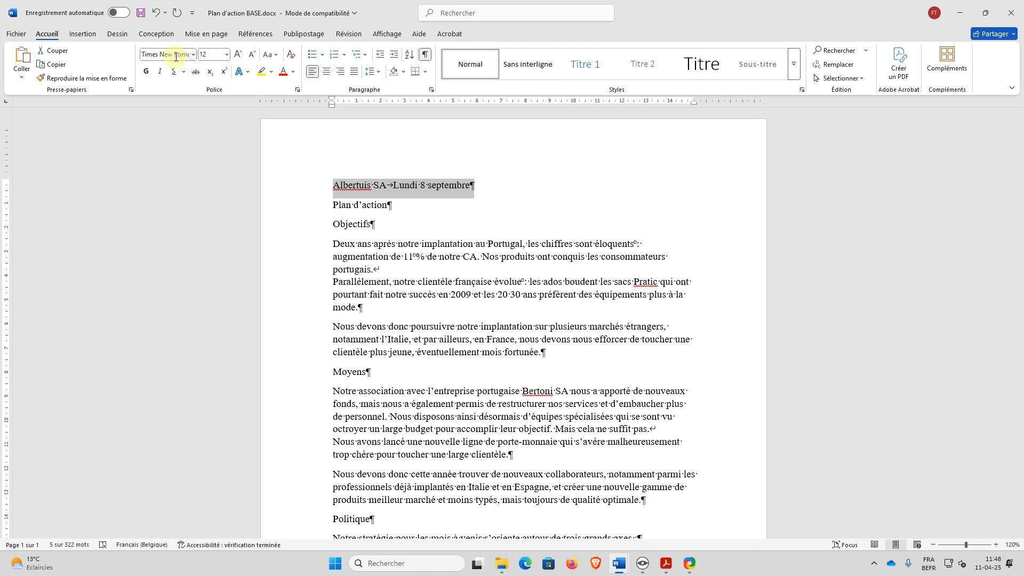
pyautogui.click(193, 55)
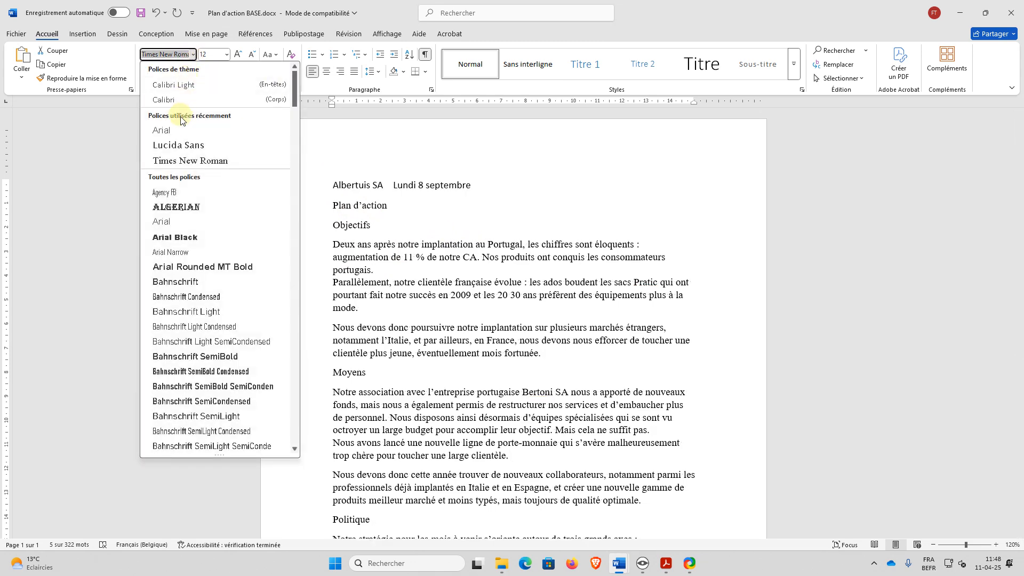
pyautogui.click(178, 130)
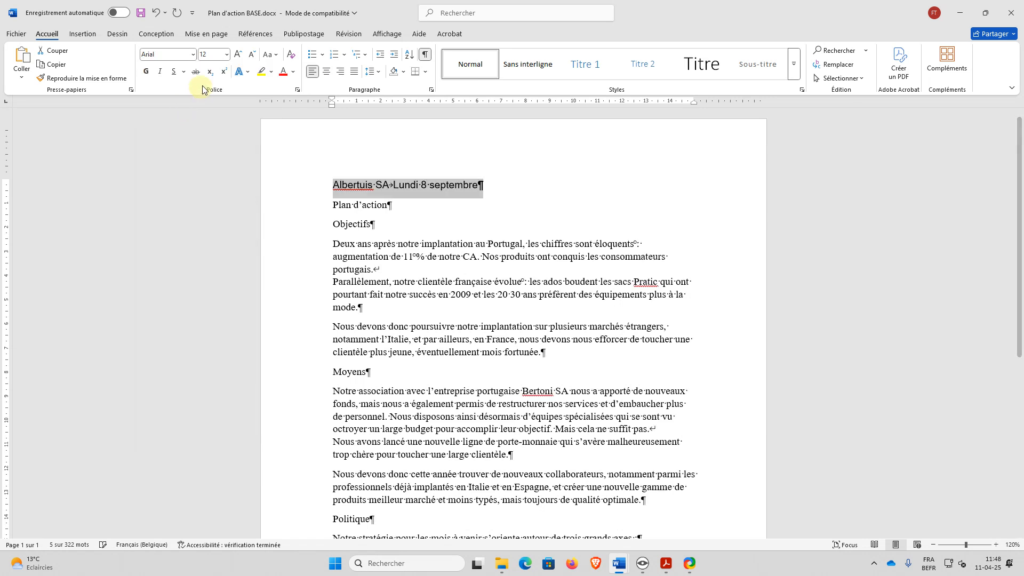
pyautogui.click(253, 57)
pyautogui.click(253, 58)
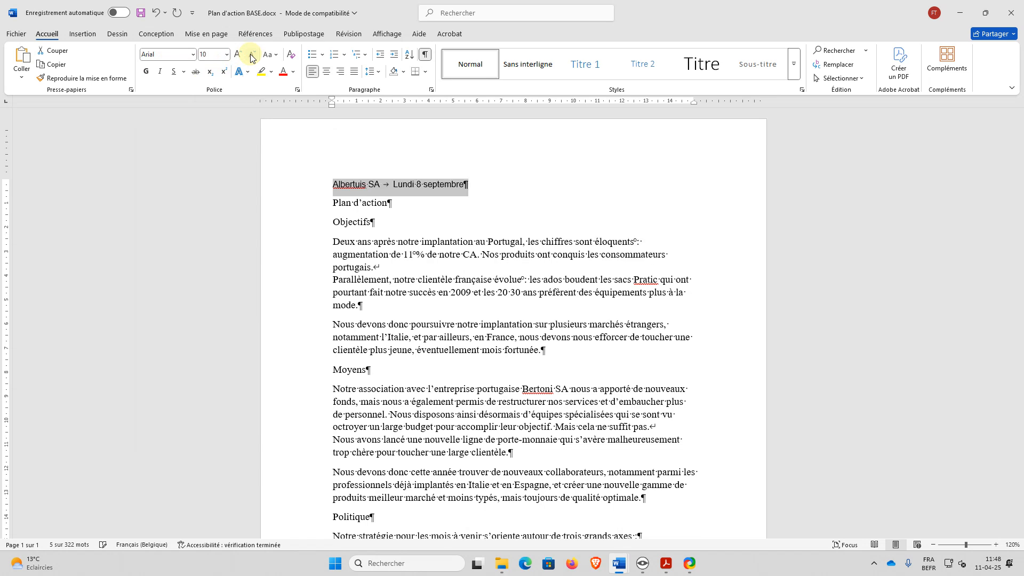
# Try larger font sizes on the selected first line, and bring it back down to 10 pt
pyautogui.click(238, 56)
pyautogui.click(238, 56)
pyautogui.click(238, 55)
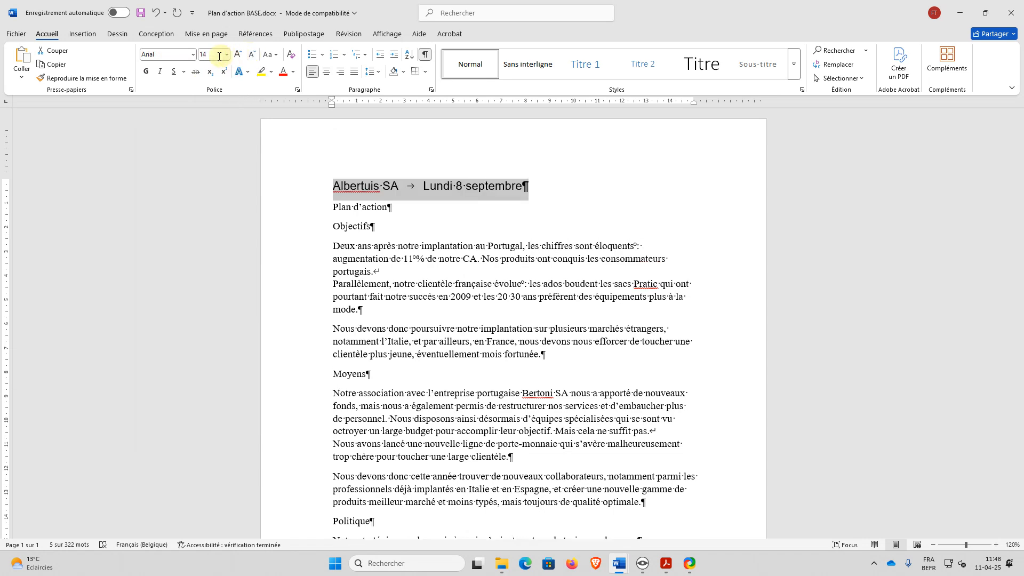
pyautogui.click(252, 55)
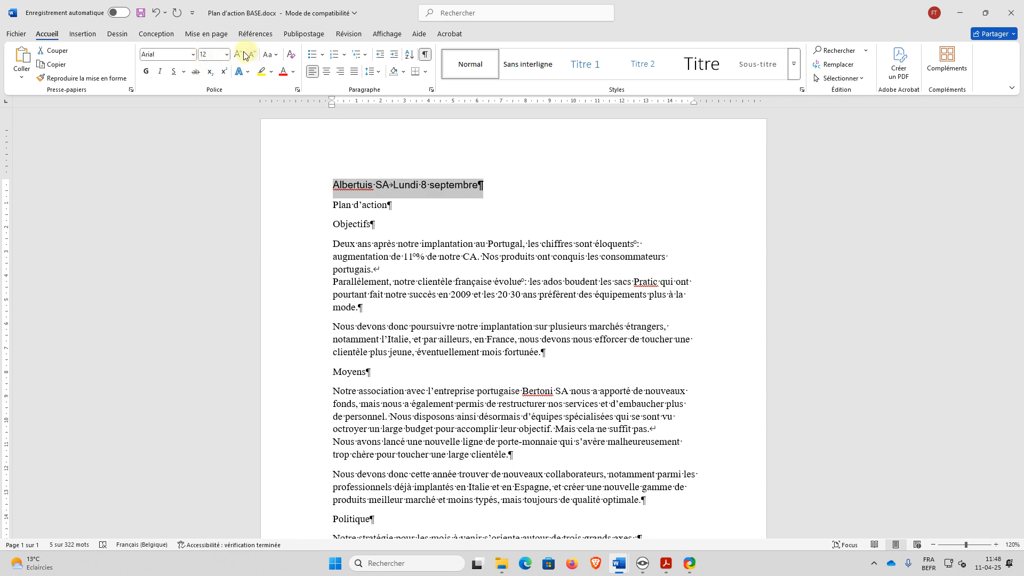
pyautogui.click(227, 54)
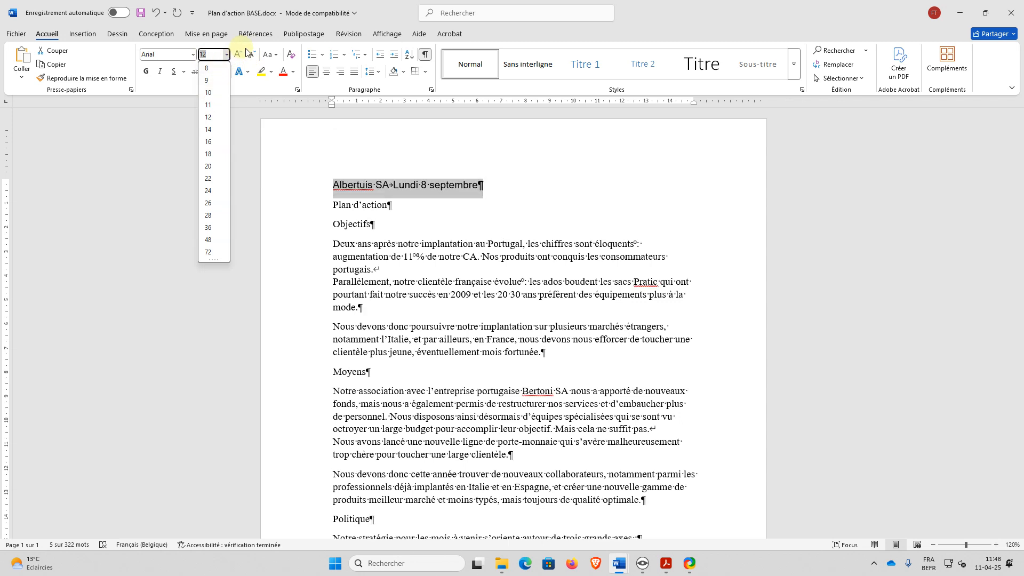
pyautogui.click(385, 17)
pyautogui.click(253, 57)
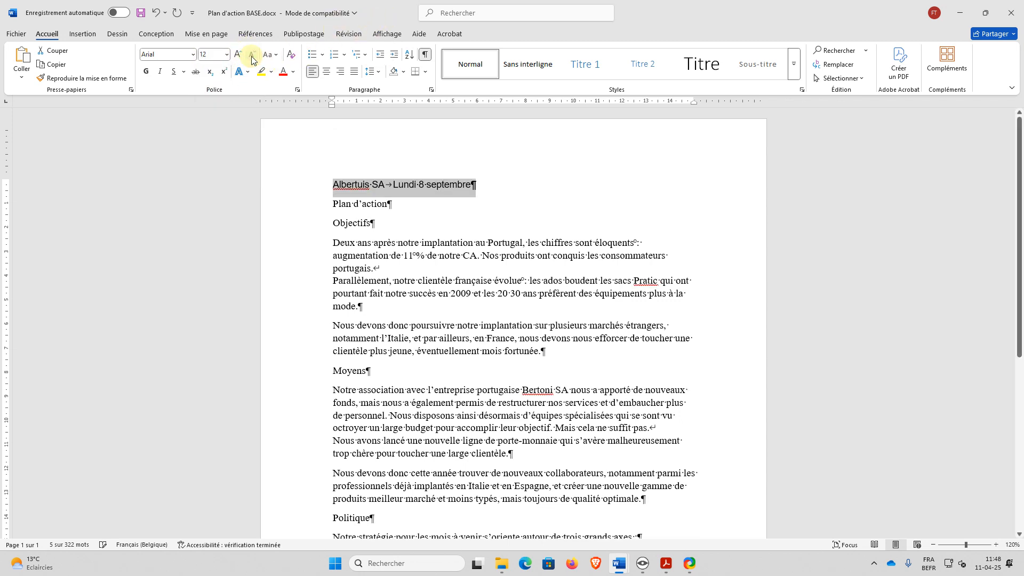
pyautogui.click(252, 57)
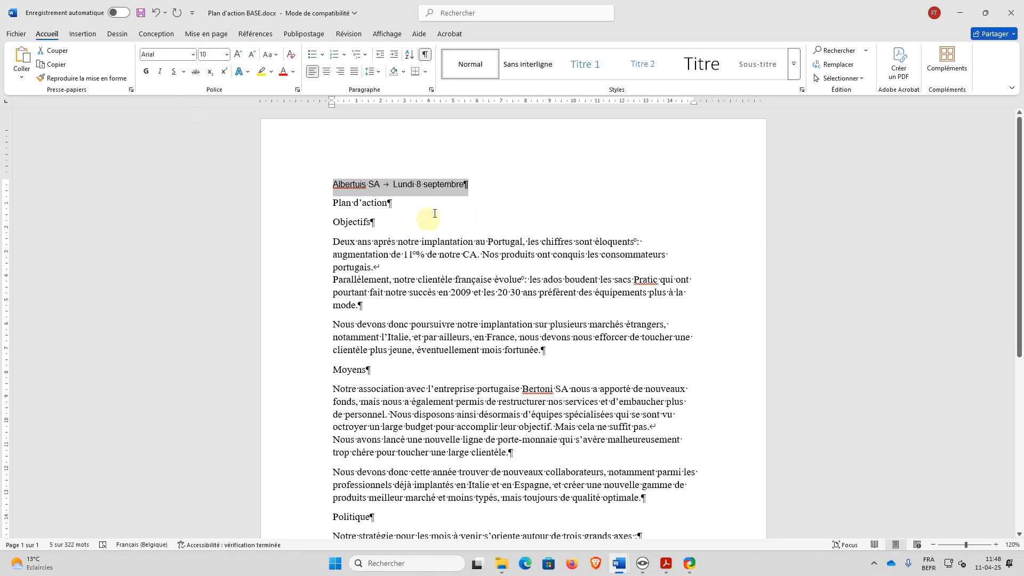
pyautogui.click(397, 191)
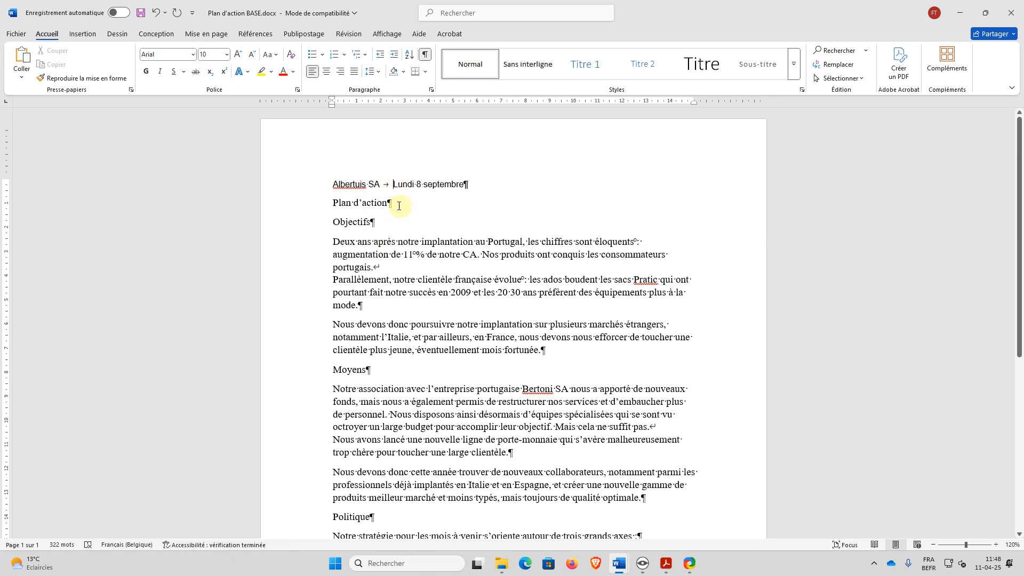
pyautogui.moveTo(333, 184); pyautogui.dragTo(459, 186)
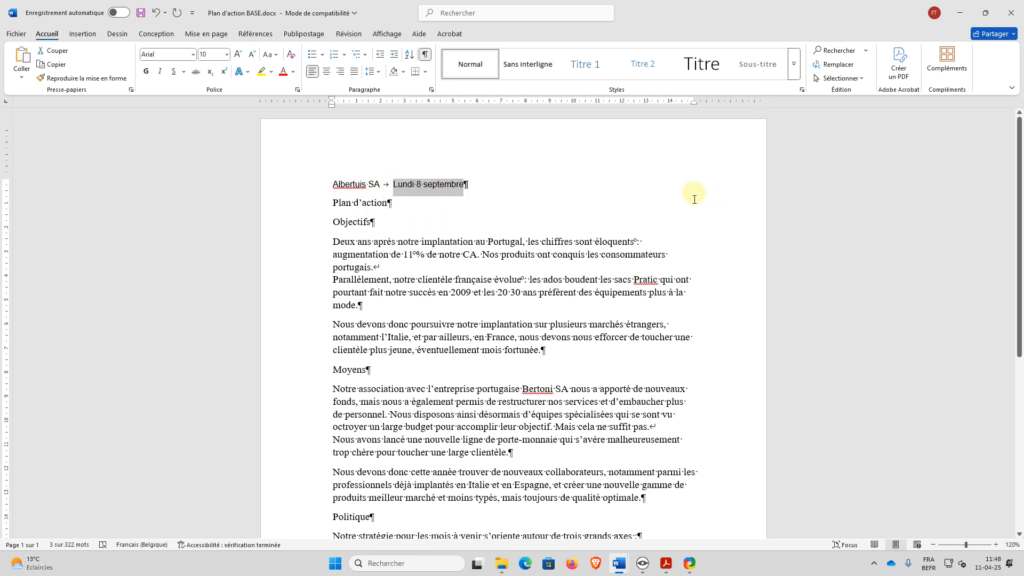
pyautogui.moveTo(380, 185); pyautogui.dragTo(393, 184)
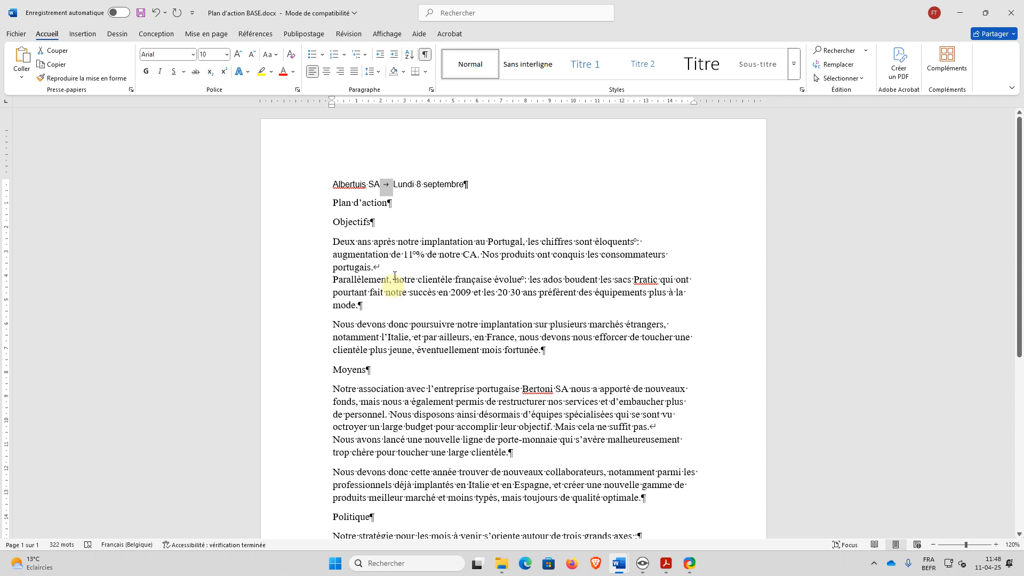
# Define a right-aligned tab stop at 15 cm, without leader, on the first line "Albertuis SA Lundi 8 septembre"
pyautogui.click(431, 184)
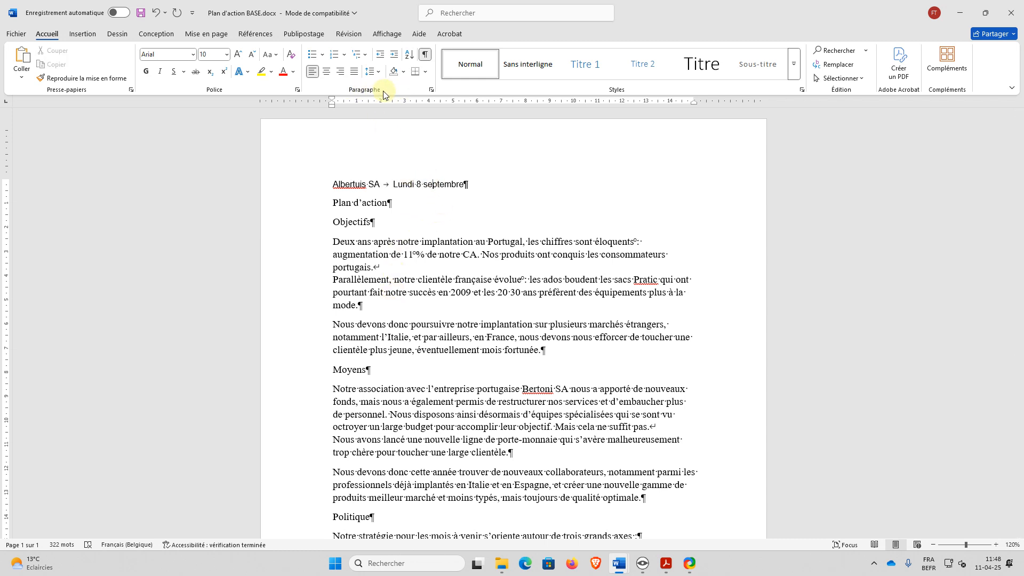
pyautogui.click(431, 89)
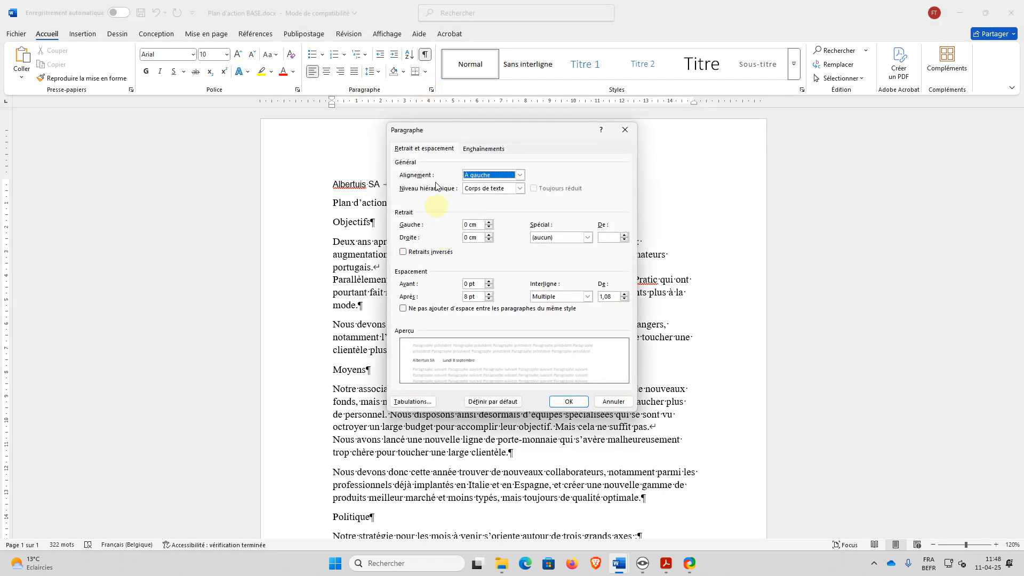
pyautogui.click(627, 131)
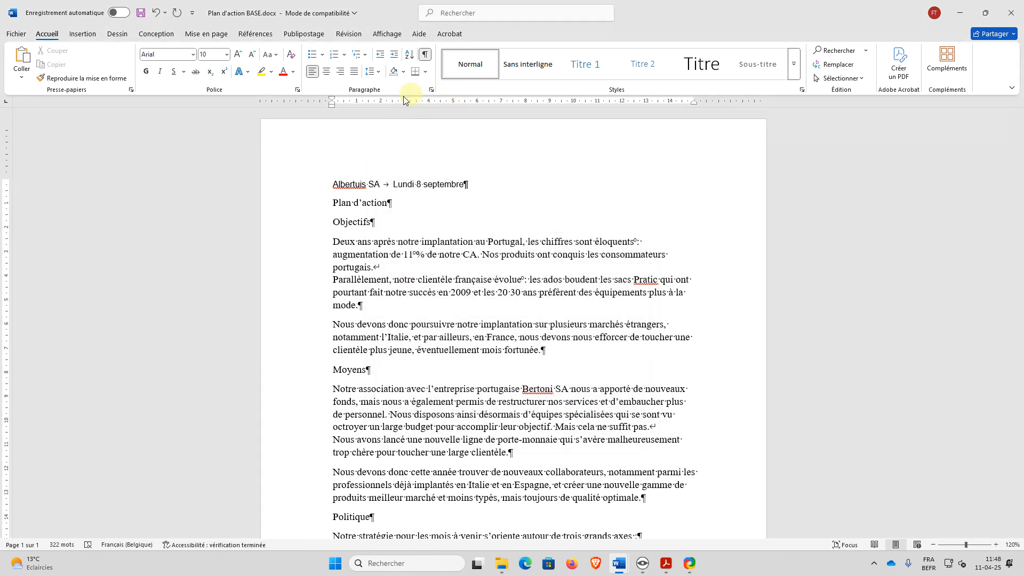
pyautogui.click(430, 91)
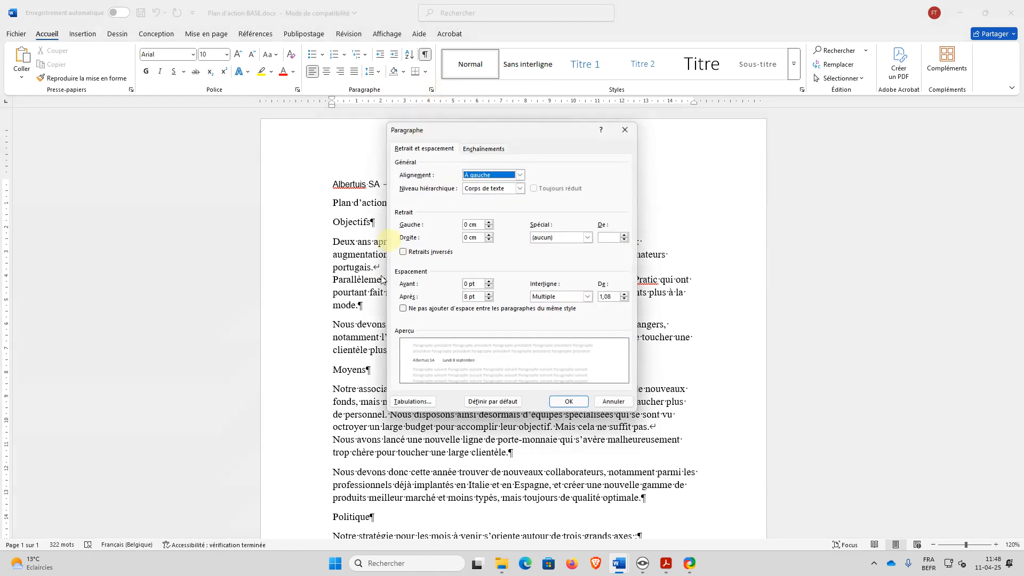
pyautogui.moveTo(461, 134); pyautogui.dragTo(446, 122)
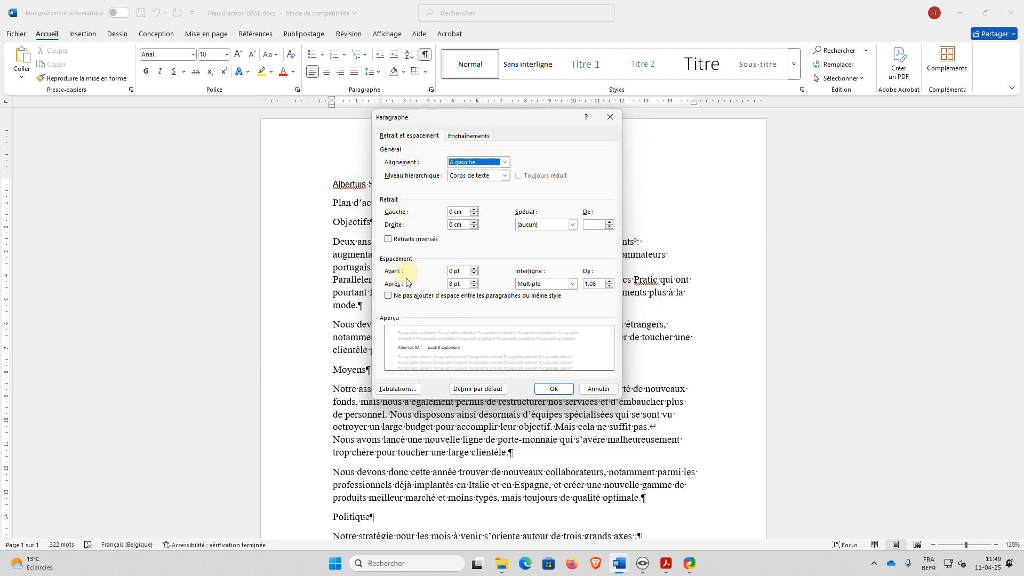
pyautogui.click(399, 394)
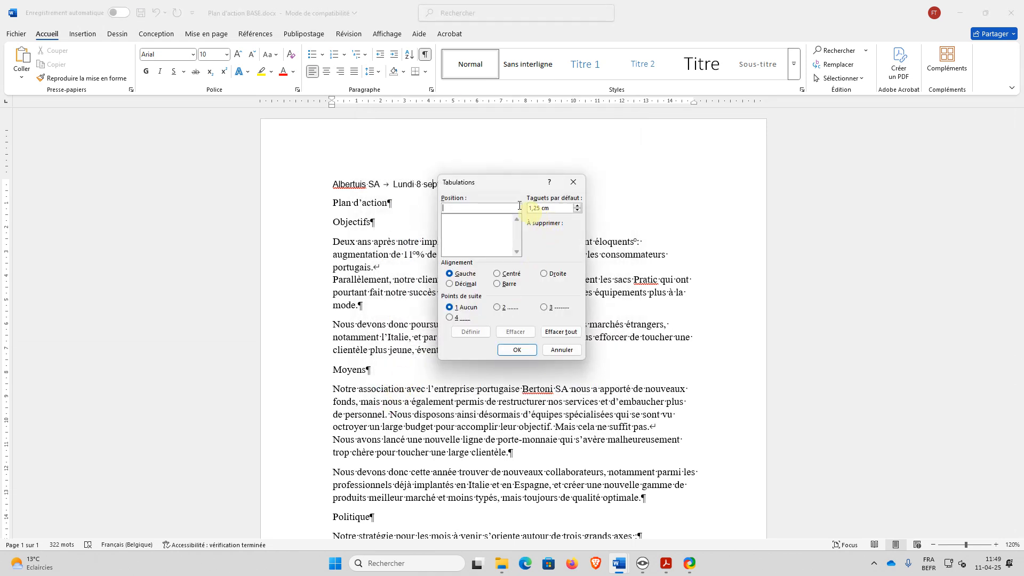
pyautogui.moveTo(504, 177); pyautogui.dragTo(504, 152)
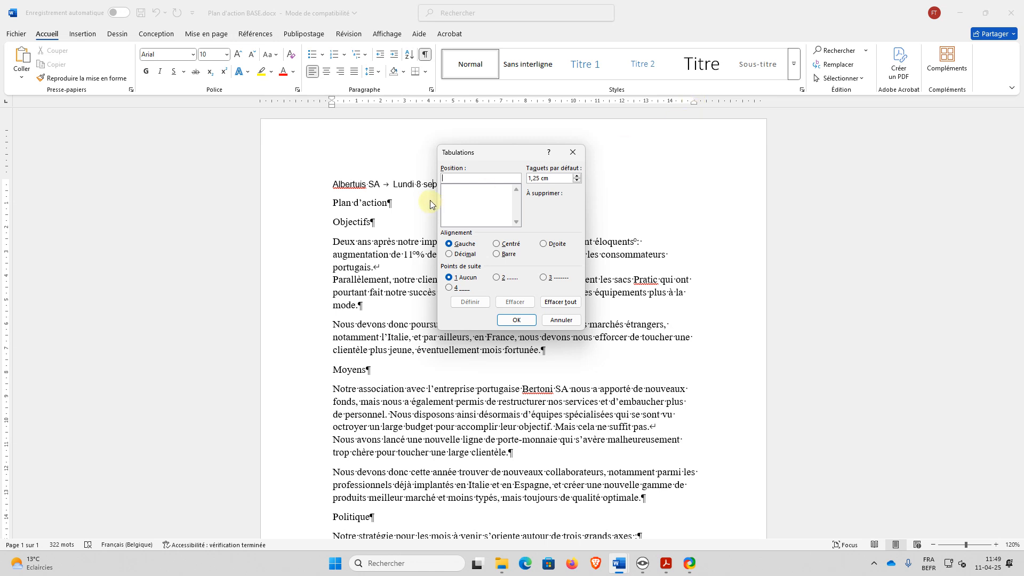
pyautogui.write('15')
pyautogui.click(543, 244)
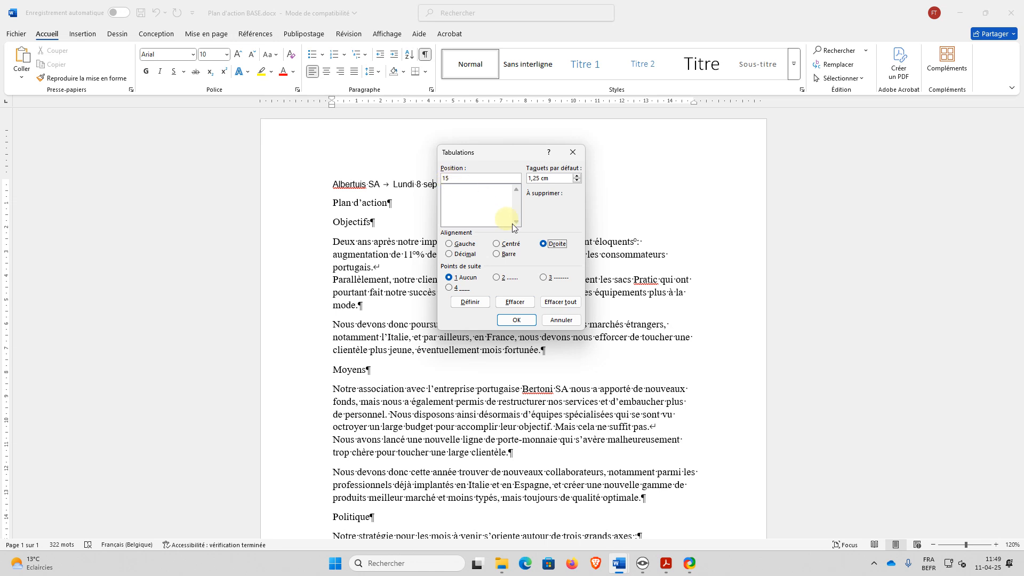
pyautogui.click(471, 302)
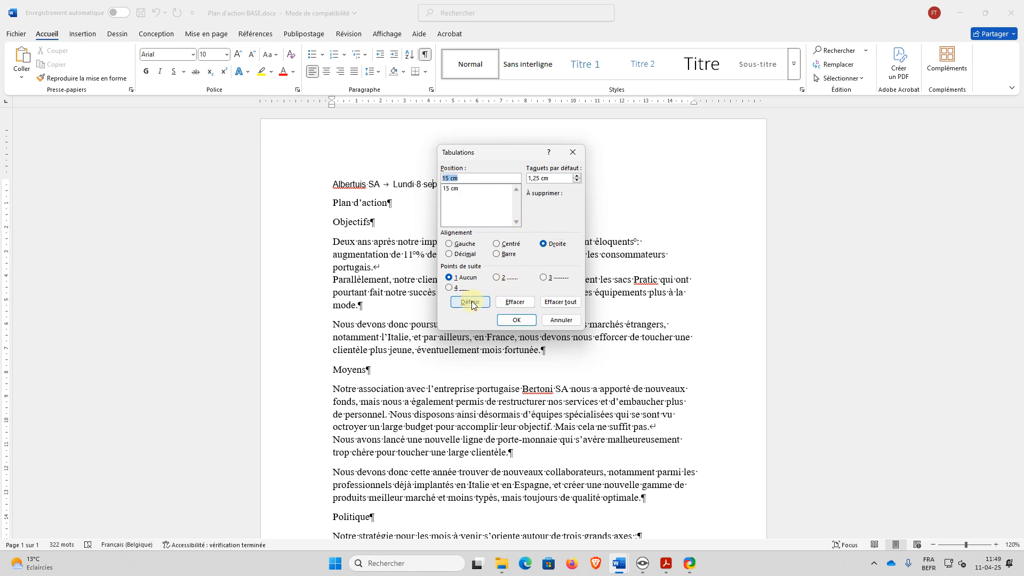
pyautogui.click(447, 190)
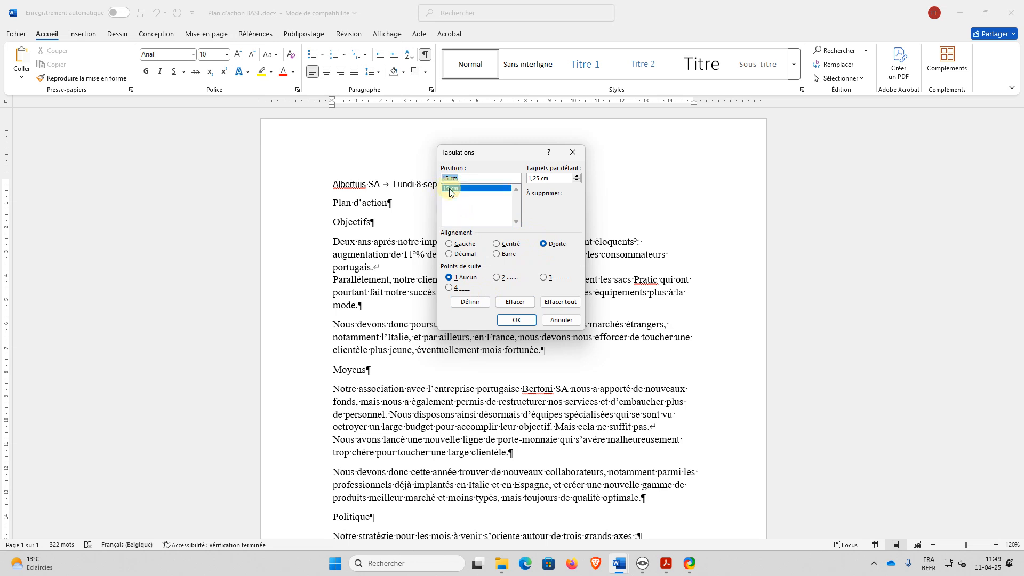
pyautogui.click(517, 320)
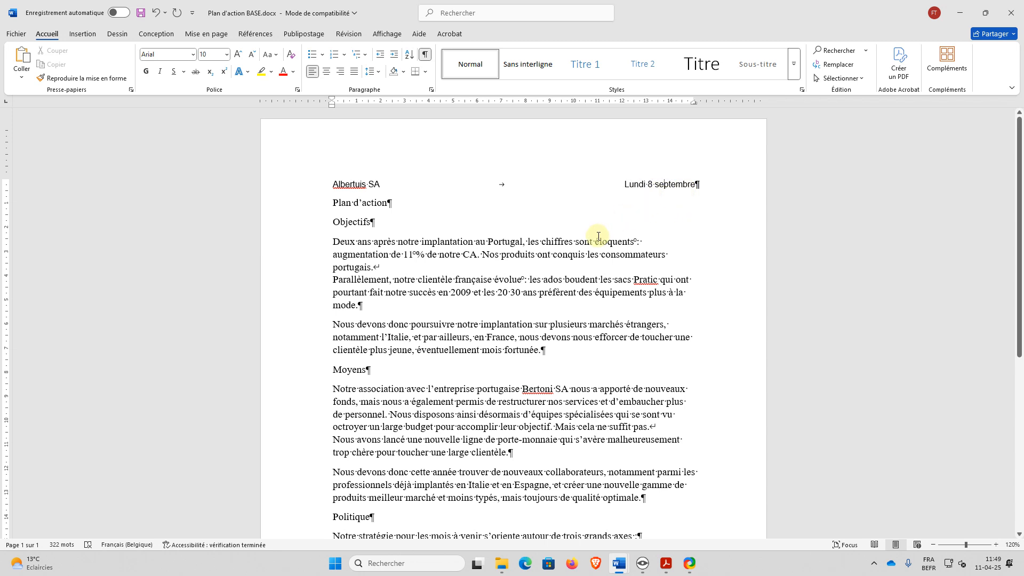
# Try the Lucida Sans font on the "Objectifs" line and undo it, keeping the tab stop of the first line
pyautogui.click(265, 192)
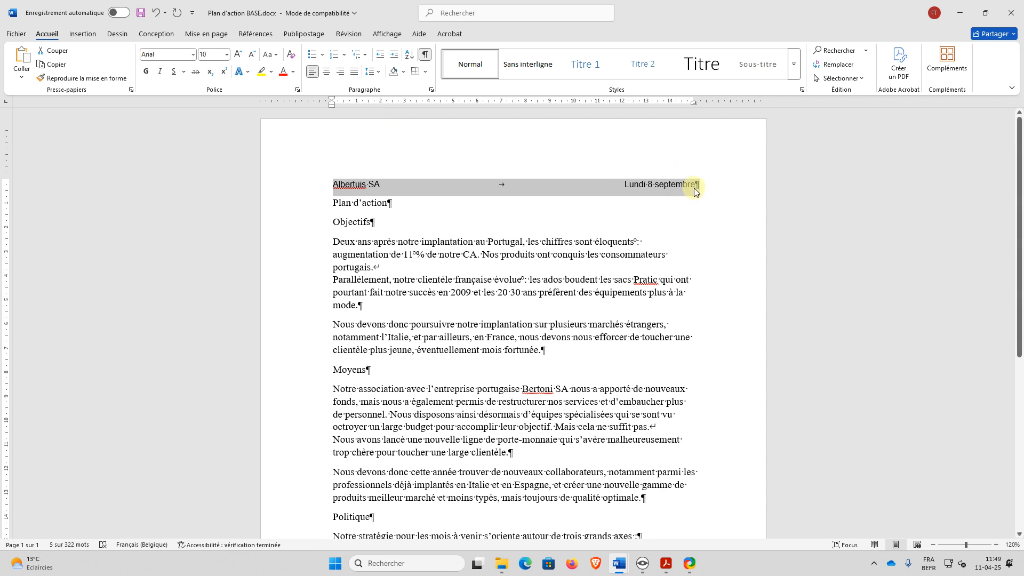
pyautogui.click(391, 203)
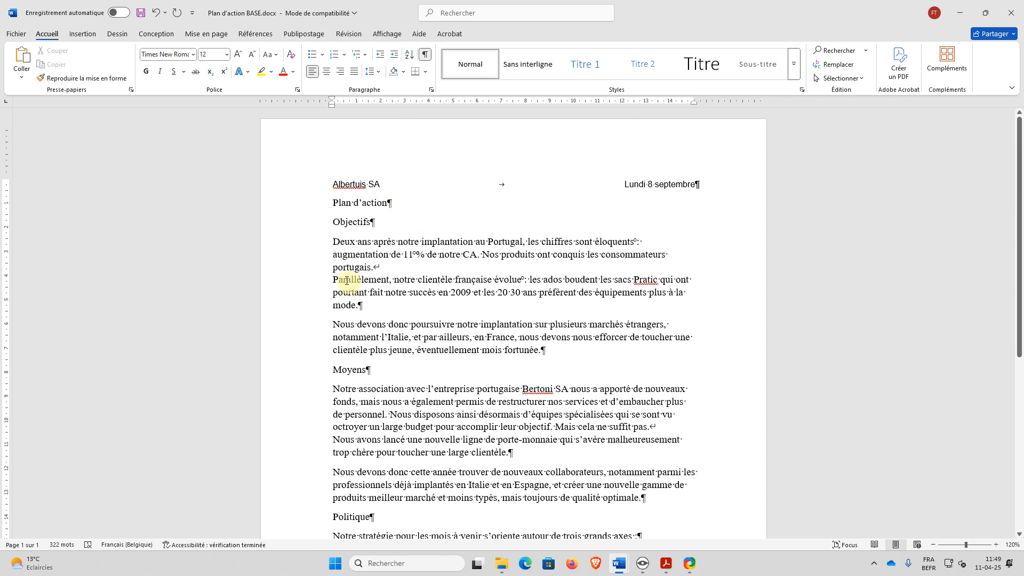
pyautogui.click(292, 227)
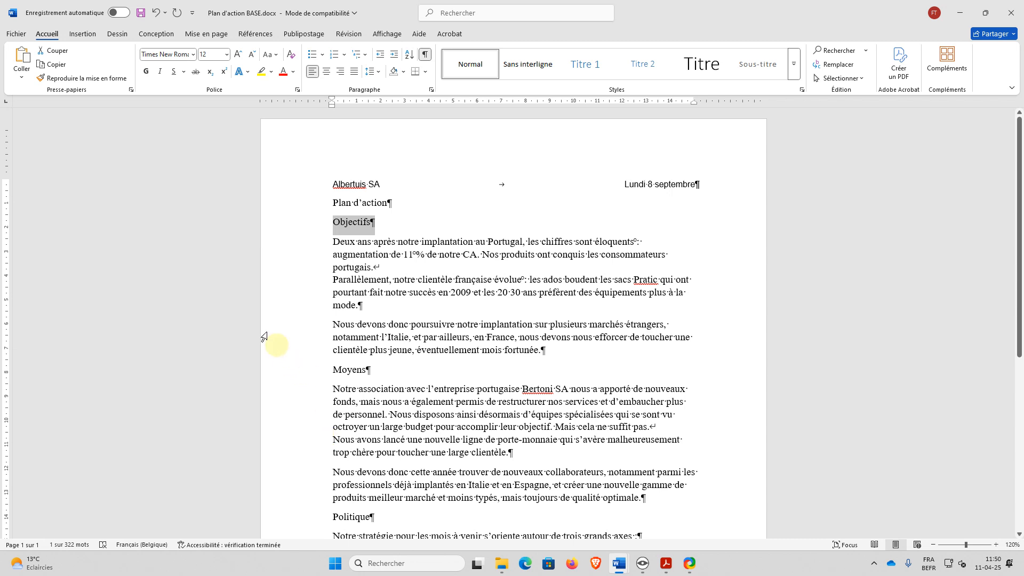
pyautogui.click(197, 55)
pyautogui.write('Lucida Sans')
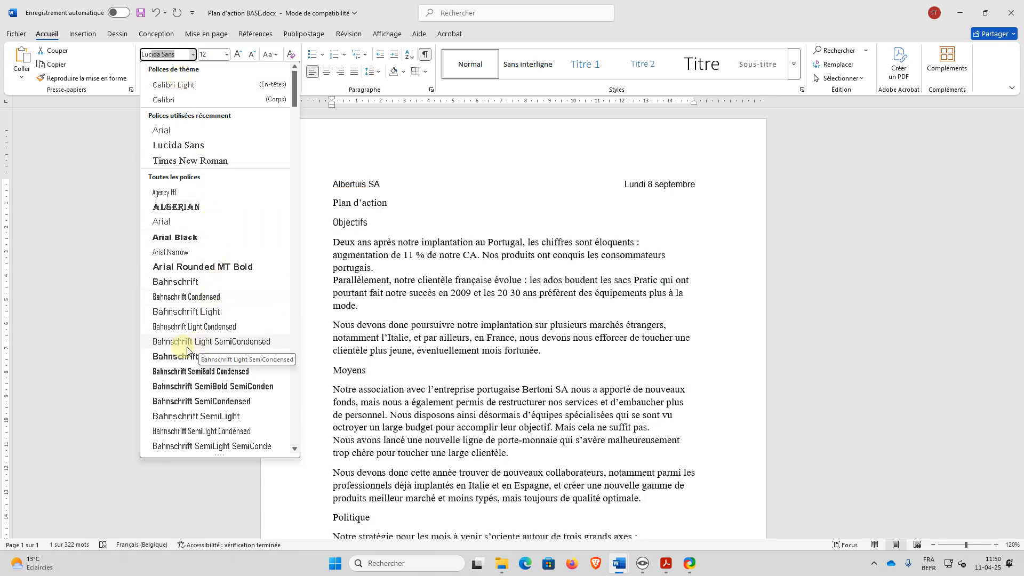
pyautogui.scroll(-6, 197, 347)
pyautogui.scroll(5, 193, 347)
pyautogui.scroll(1, 193, 347)
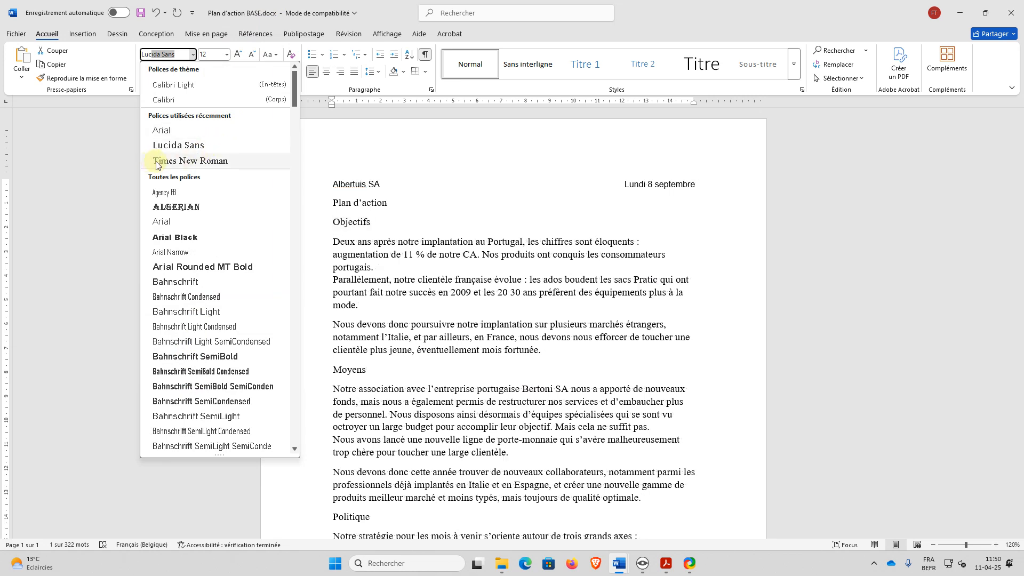
pyautogui.click(169, 151)
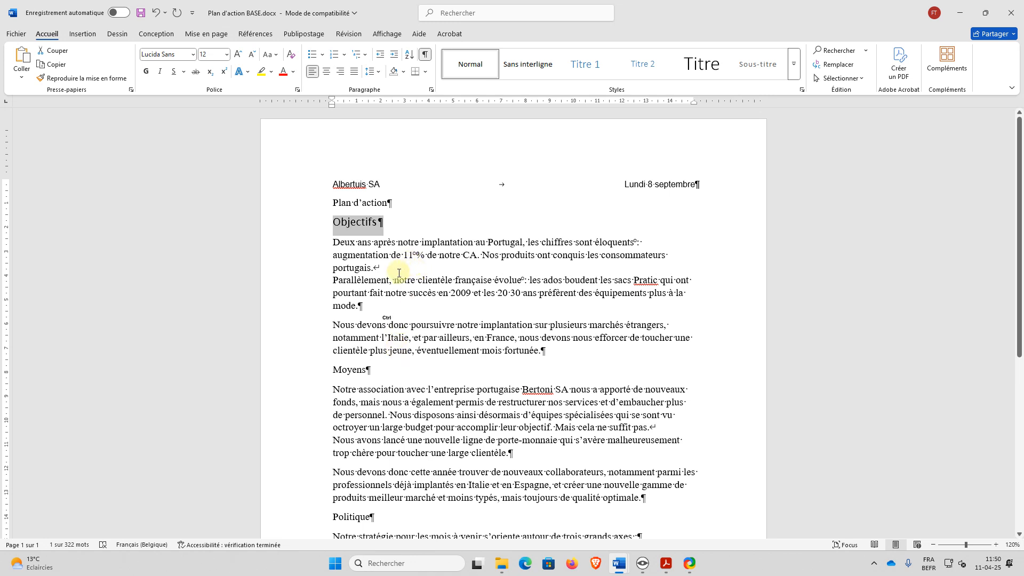
pyautogui.hotkey('ctrl', 'z')
pyautogui.hotkey('ctrl', 'z')
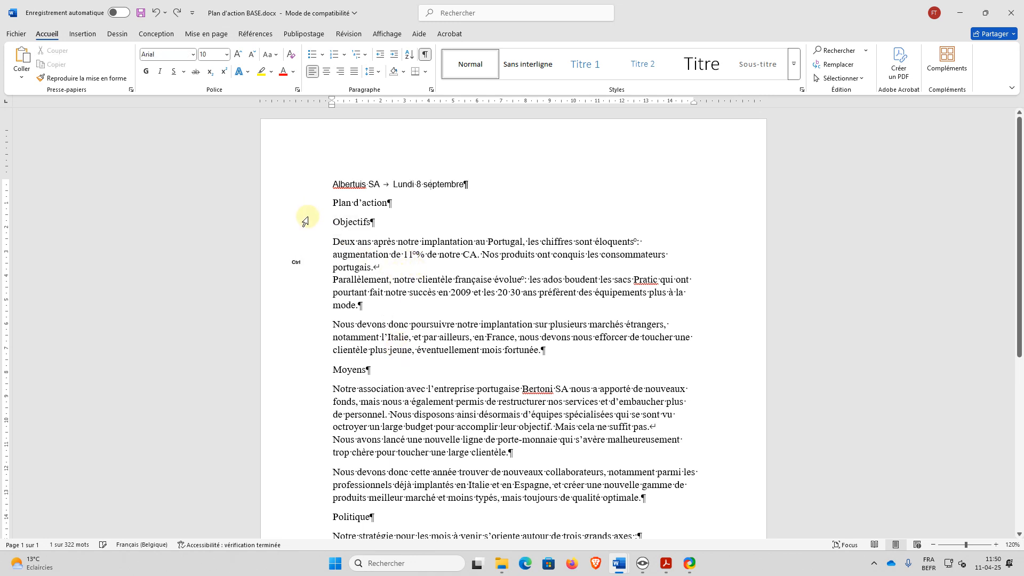
pyautogui.hotkey('ctrl', 'y')
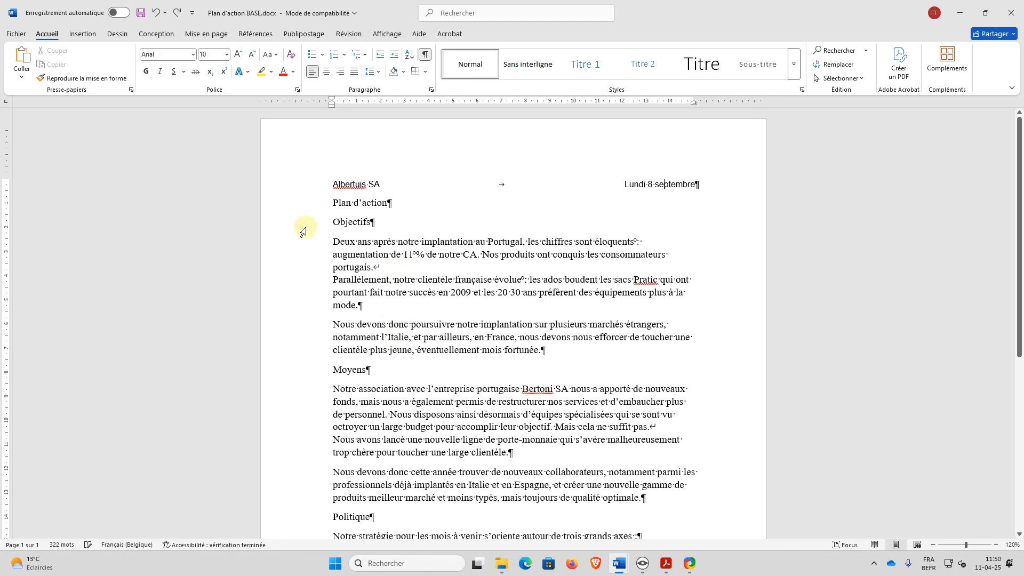
# Format the title "Plan d'action" in Lucida Sans, 16 pt
pyautogui.click(301, 203)
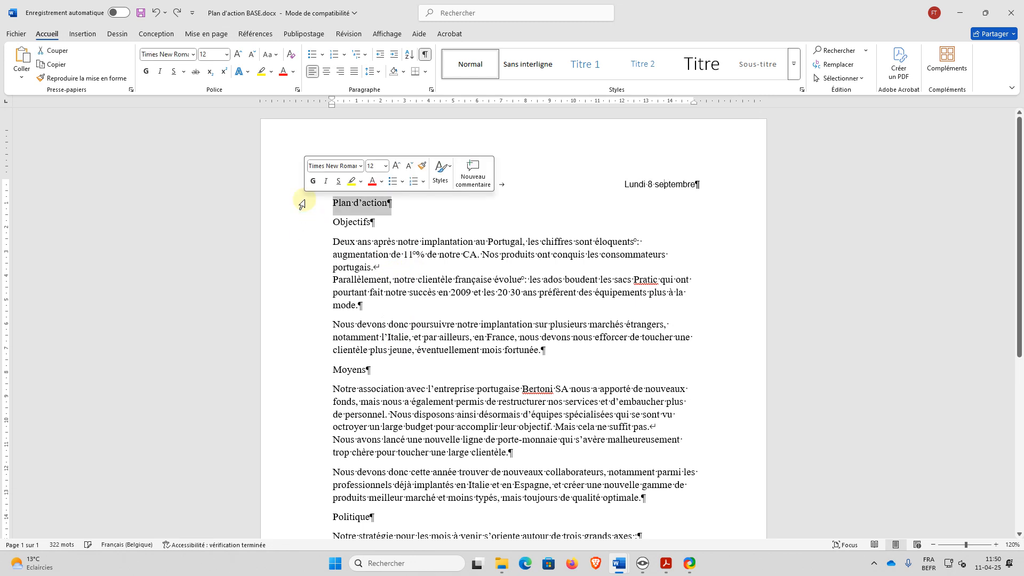
pyautogui.click(193, 55)
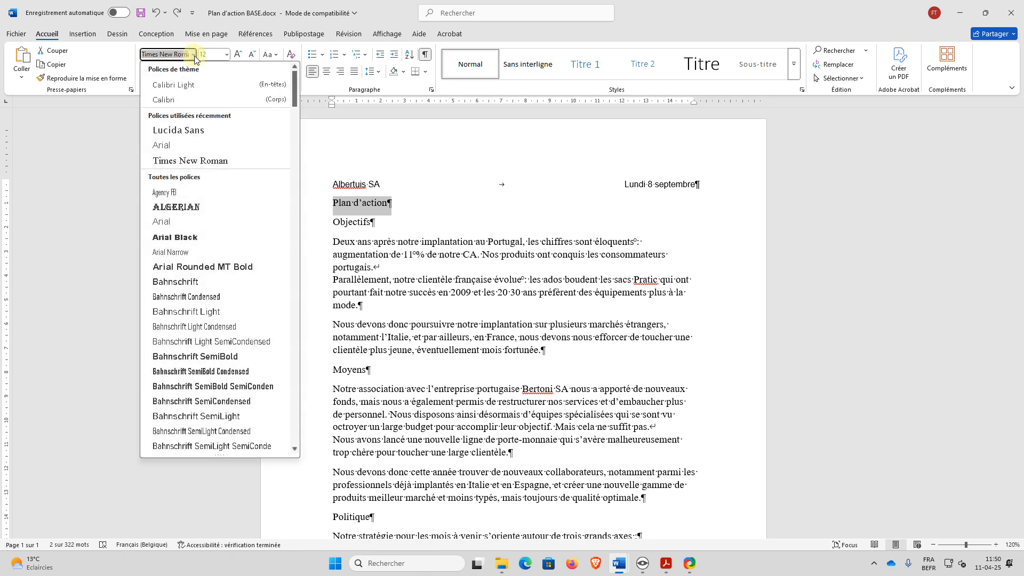
pyautogui.click(196, 130)
pyautogui.click(226, 54)
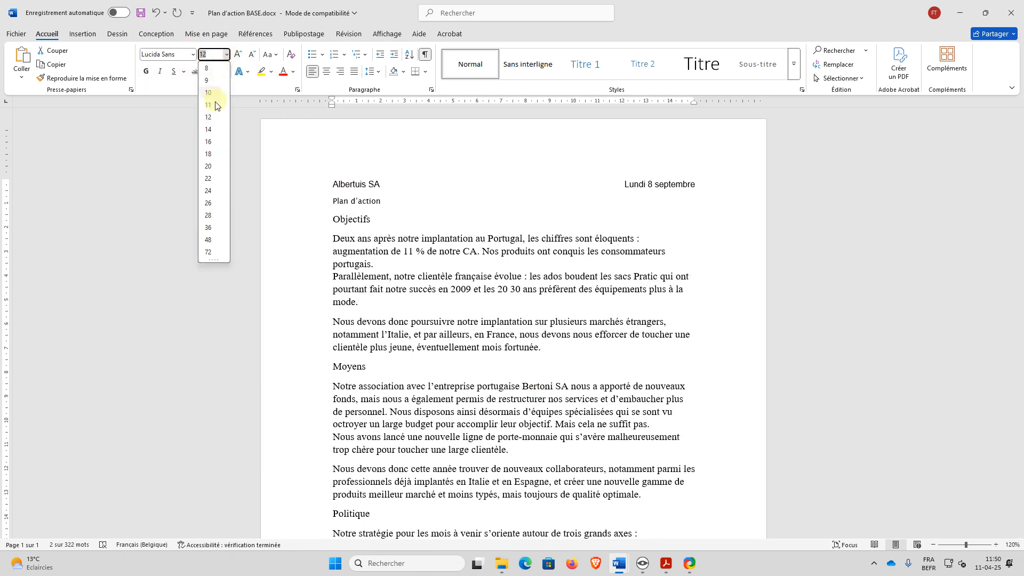
pyautogui.click(209, 142)
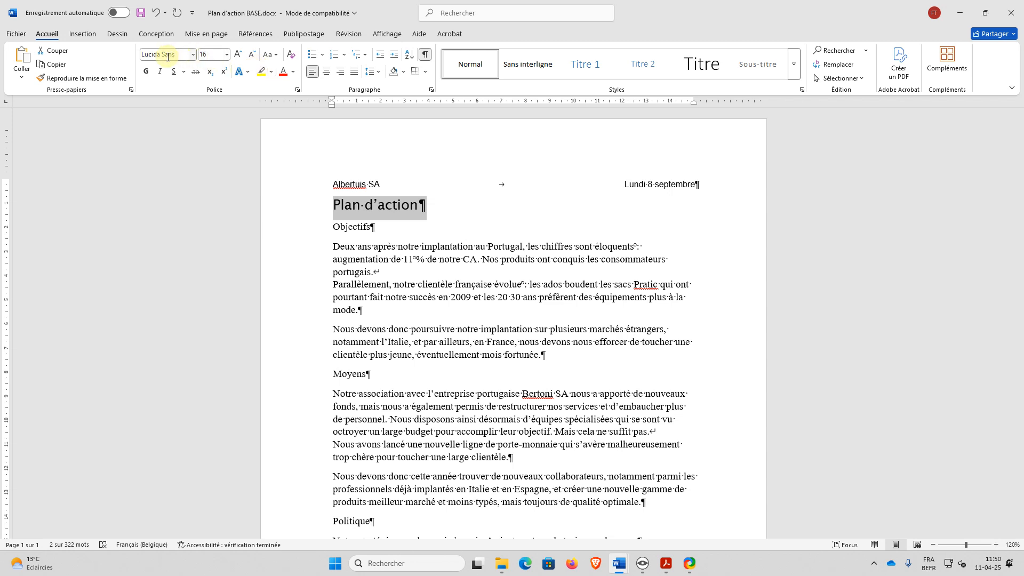
# Colour the title "Plan d'action" with the base theme green and centre it
pyautogui.click(294, 75)
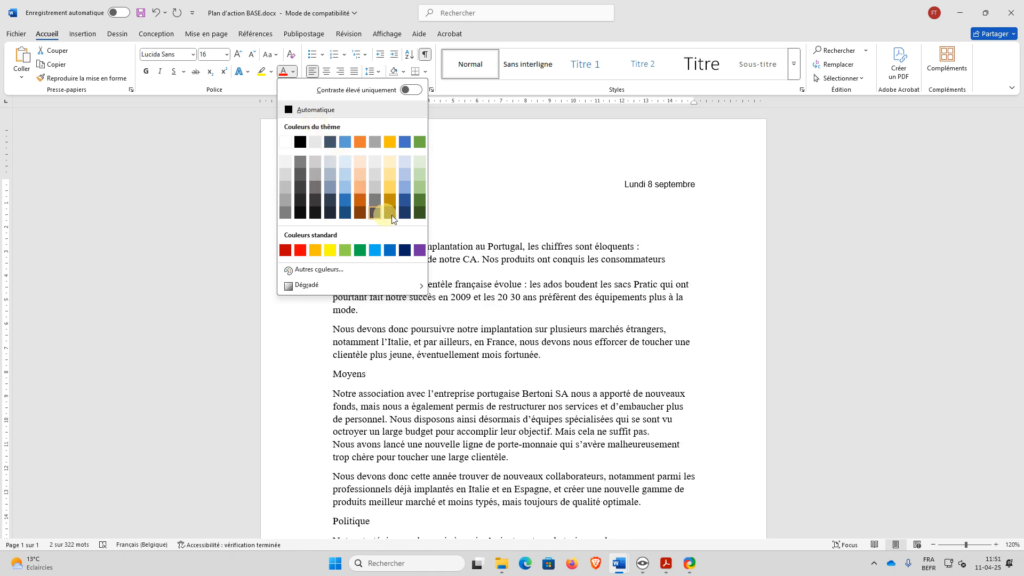
pyautogui.click(421, 141)
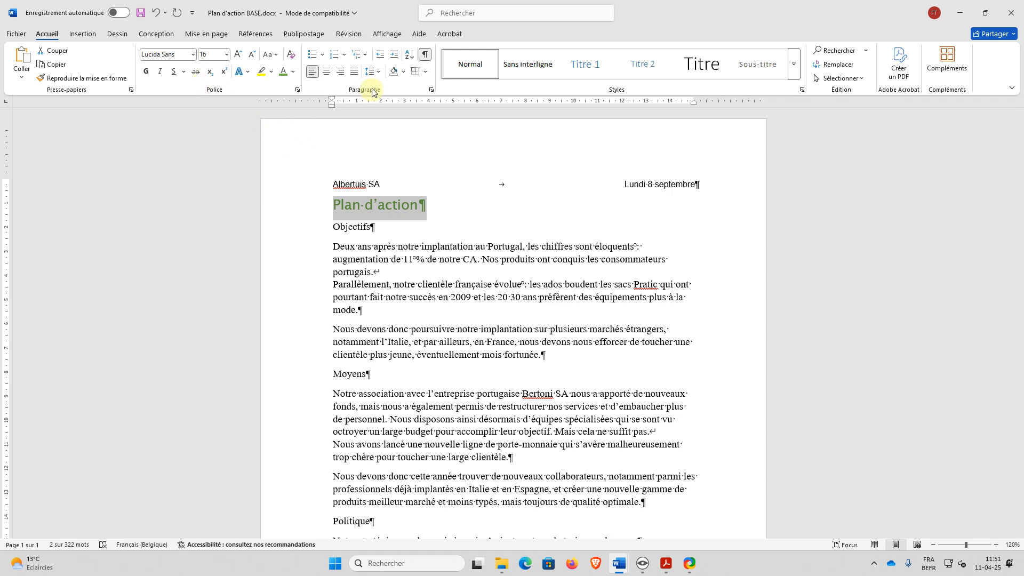
pyautogui.click(326, 71)
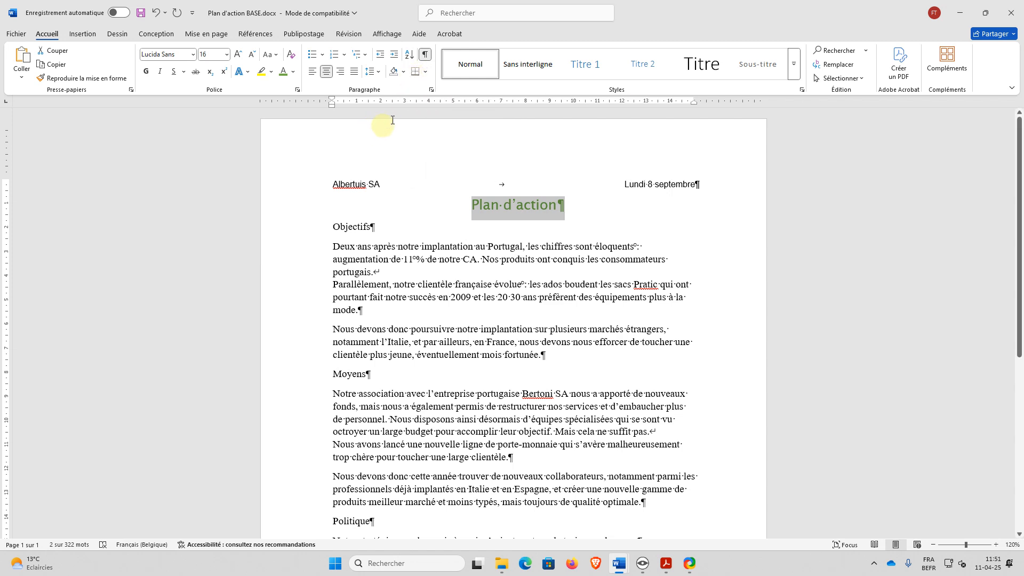
# Define a solid paragraph border line for the title "Plan d'action" in the base theme green, 1½ pt wide
pyautogui.click(428, 72)
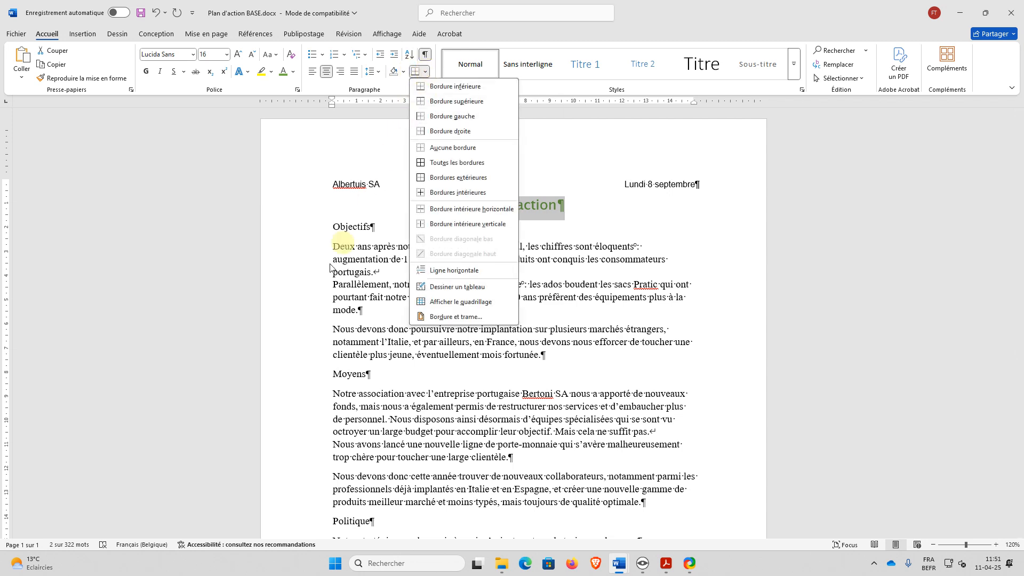
pyautogui.click(448, 318)
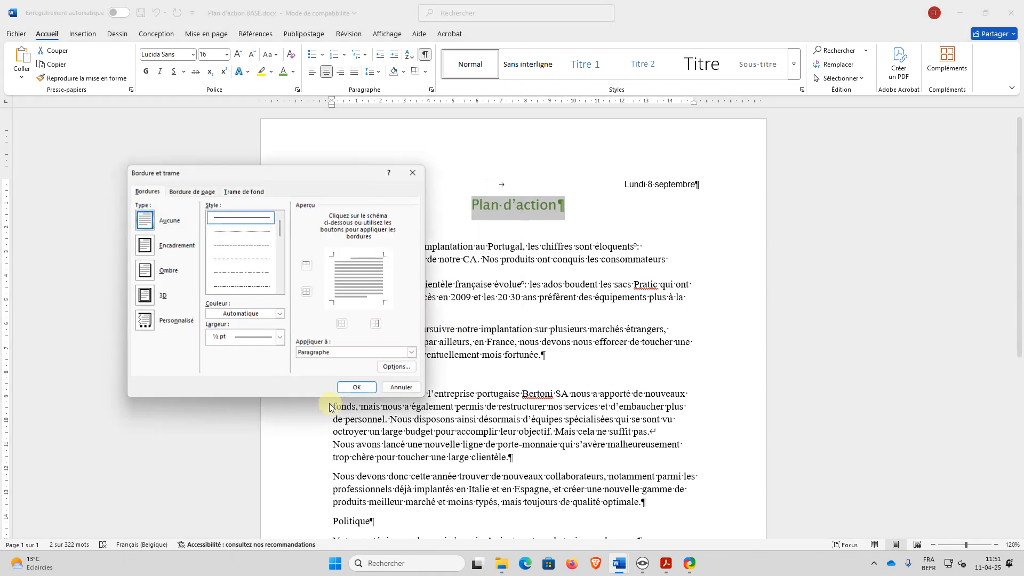
pyautogui.moveTo(289, 172); pyautogui.dragTo(318, 150)
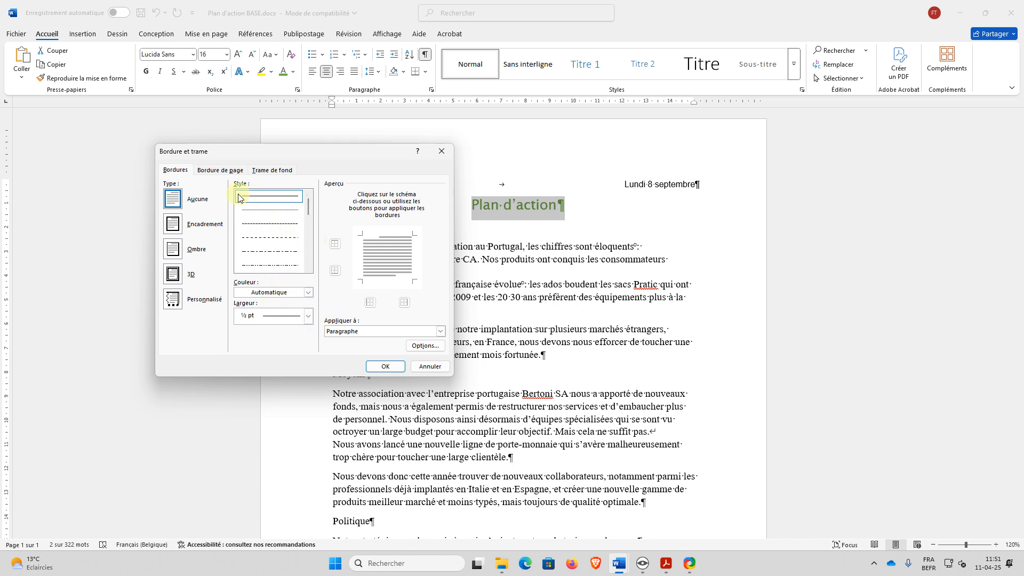
pyautogui.click(309, 294)
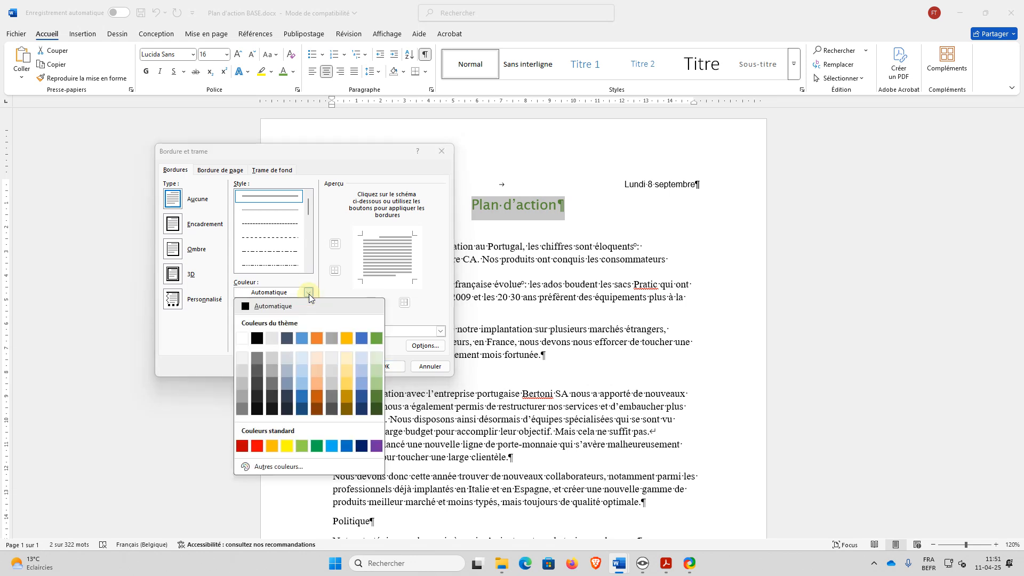
pyautogui.click(379, 339)
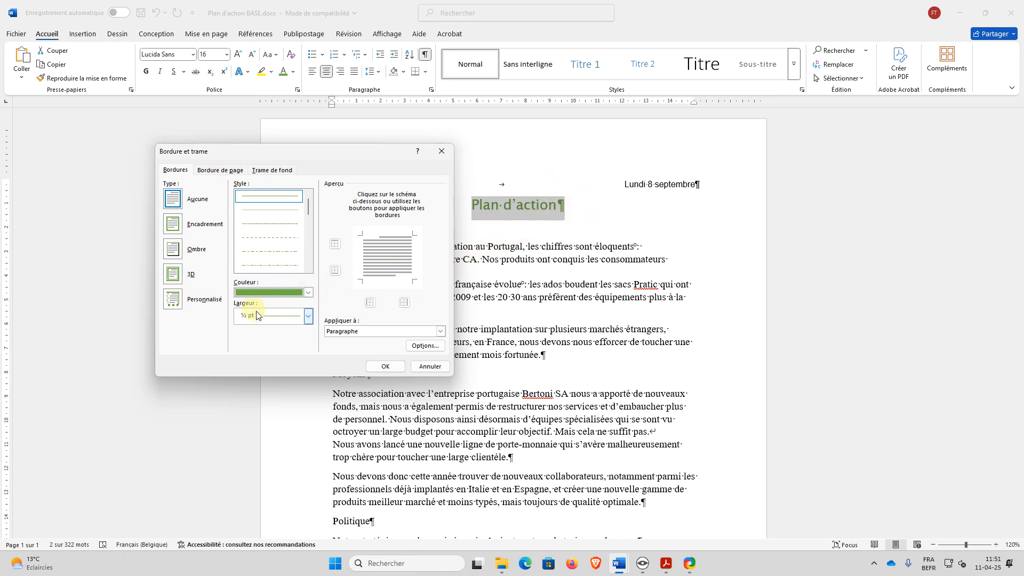
pyautogui.click(308, 317)
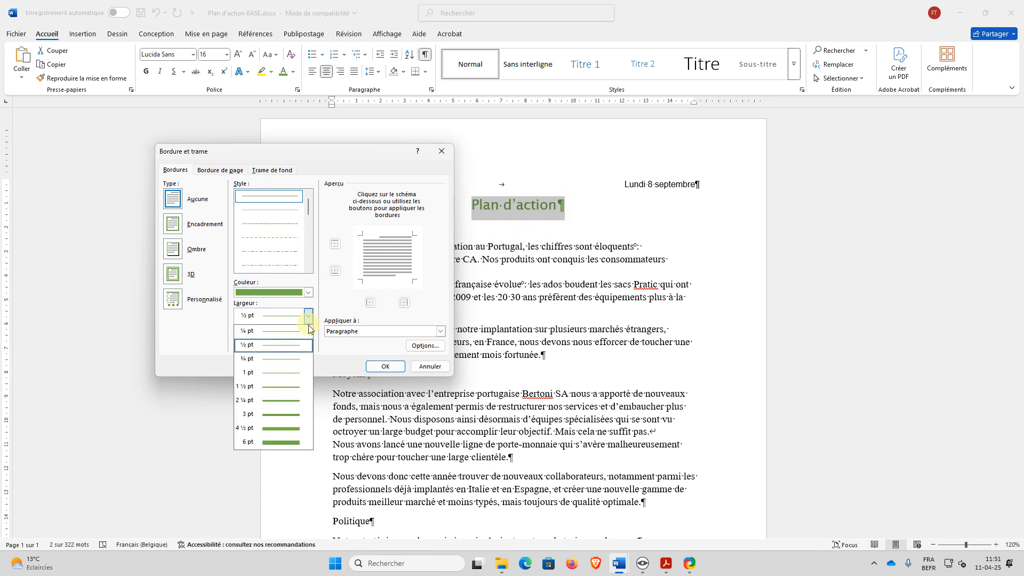
pyautogui.click(293, 390)
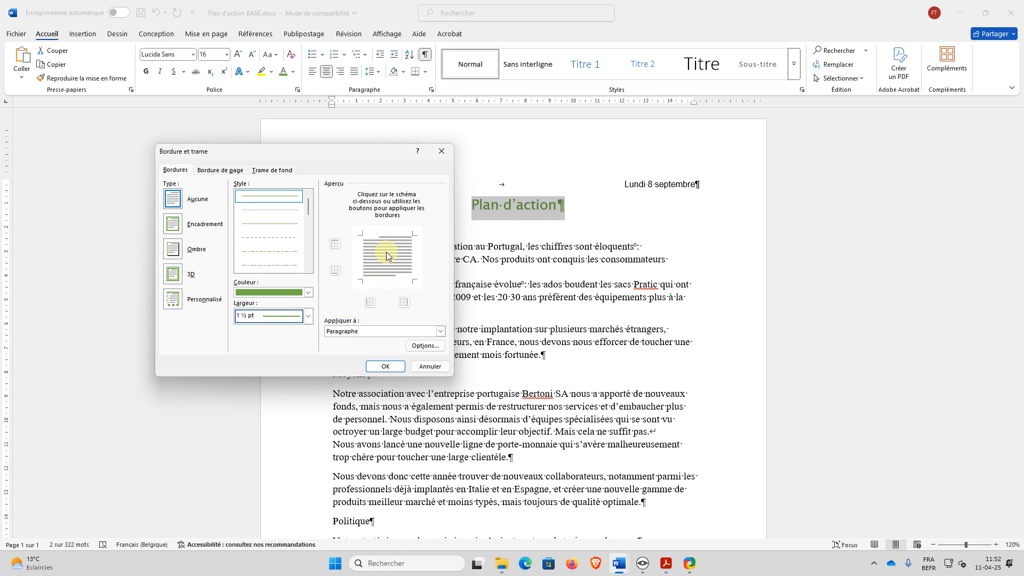
# Apply the border line only above and below the title paragraph "Plan d'action"
pyautogui.click(386, 238)
pyautogui.click(389, 279)
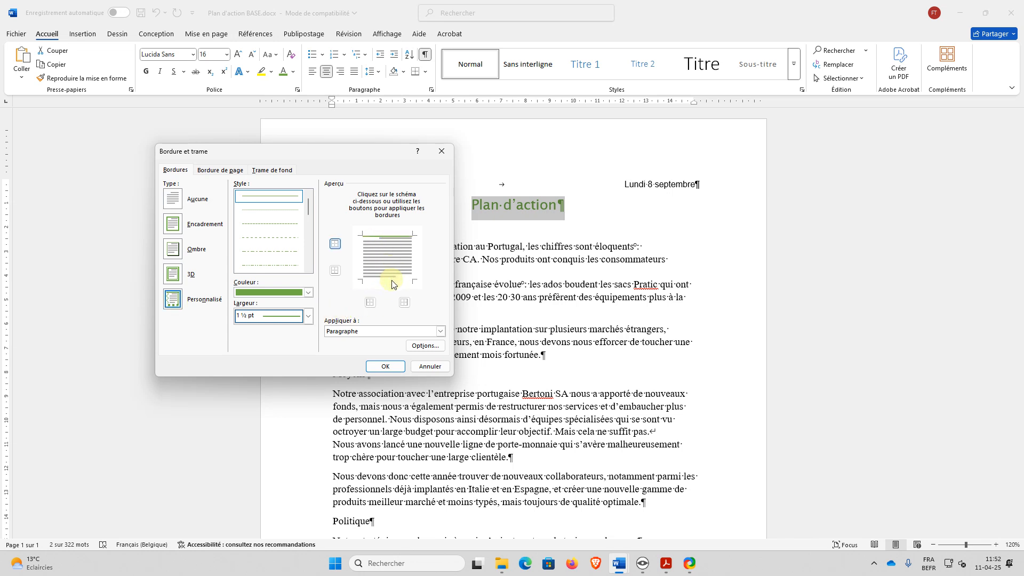
pyautogui.click(335, 244)
pyautogui.click(335, 270)
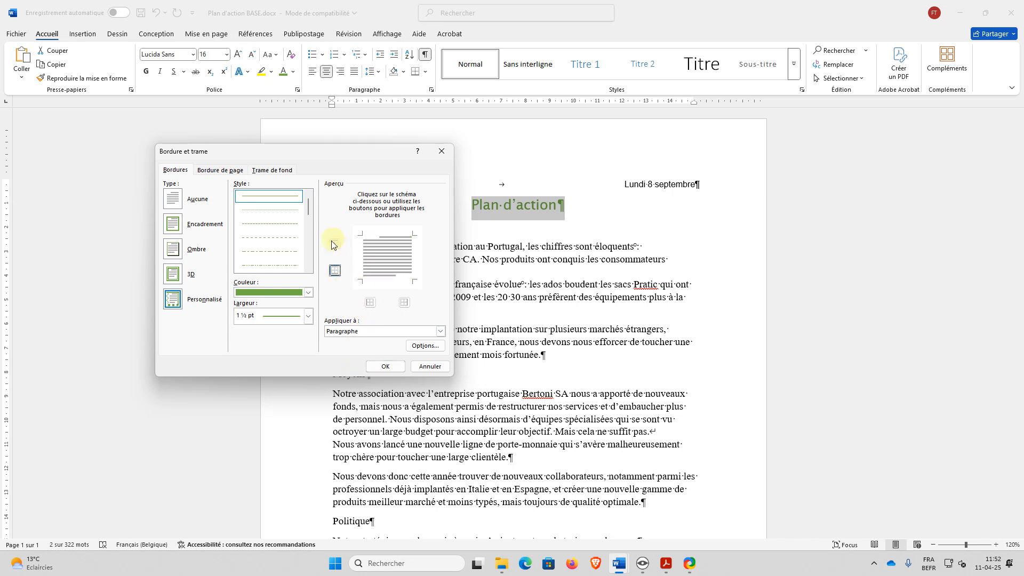
pyautogui.click(389, 234)
pyautogui.click(387, 239)
pyautogui.click(334, 270)
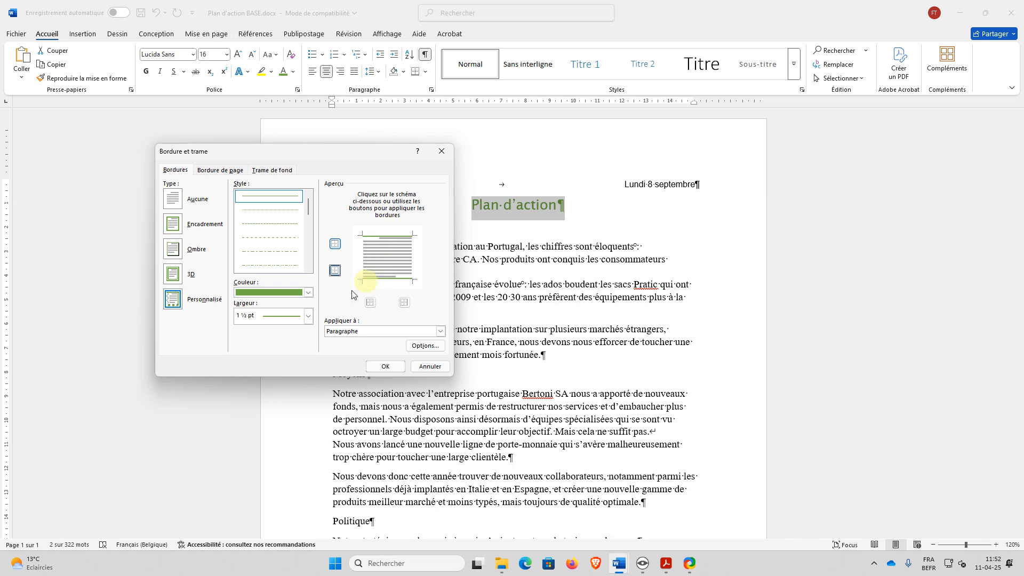
pyautogui.click(392, 369)
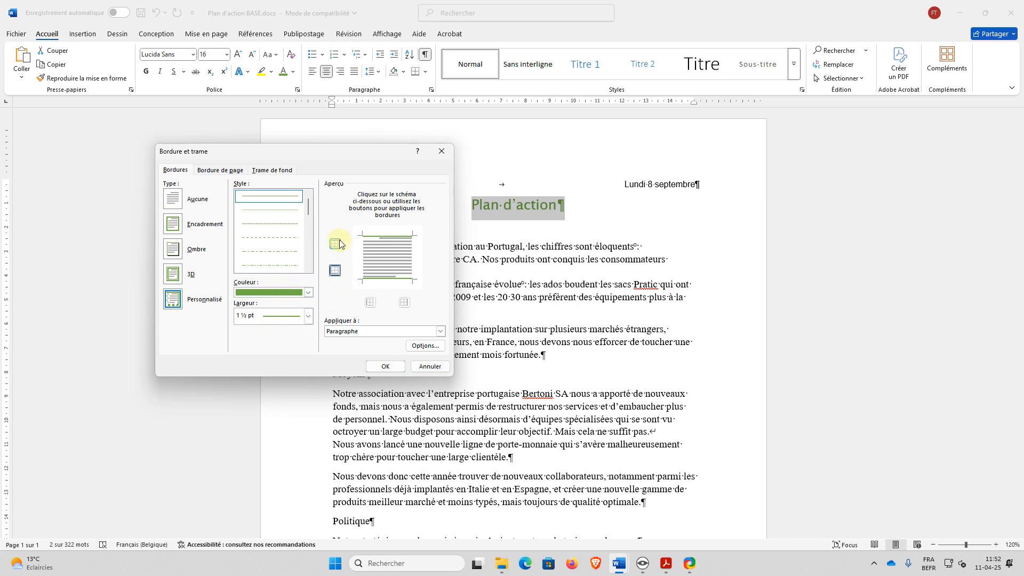
pyautogui.click(385, 367)
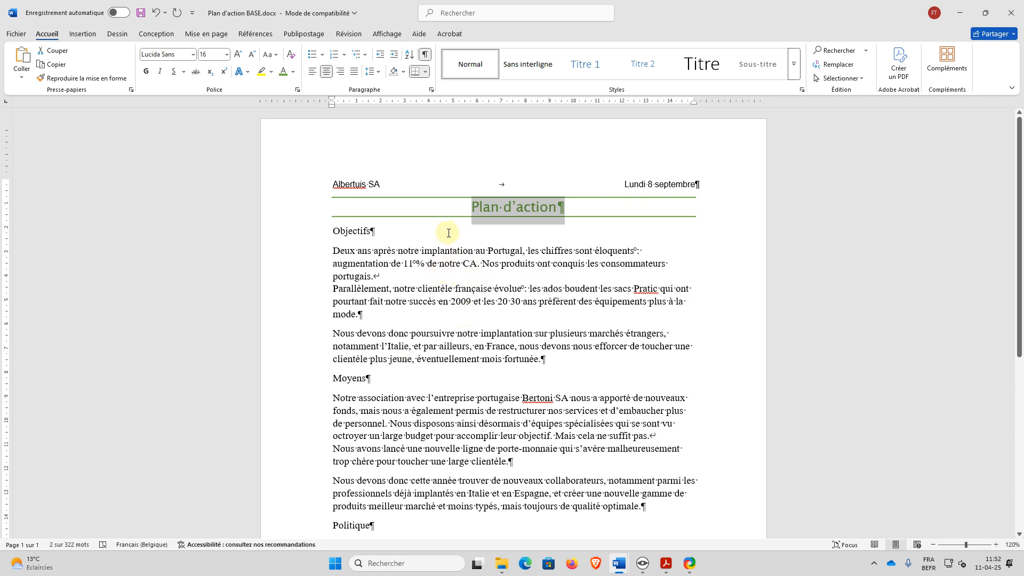
# Try 6 pt and 12 pt spacing after the title "Plan d'action" and set it back to 8 pt
pyautogui.click(205, 34)
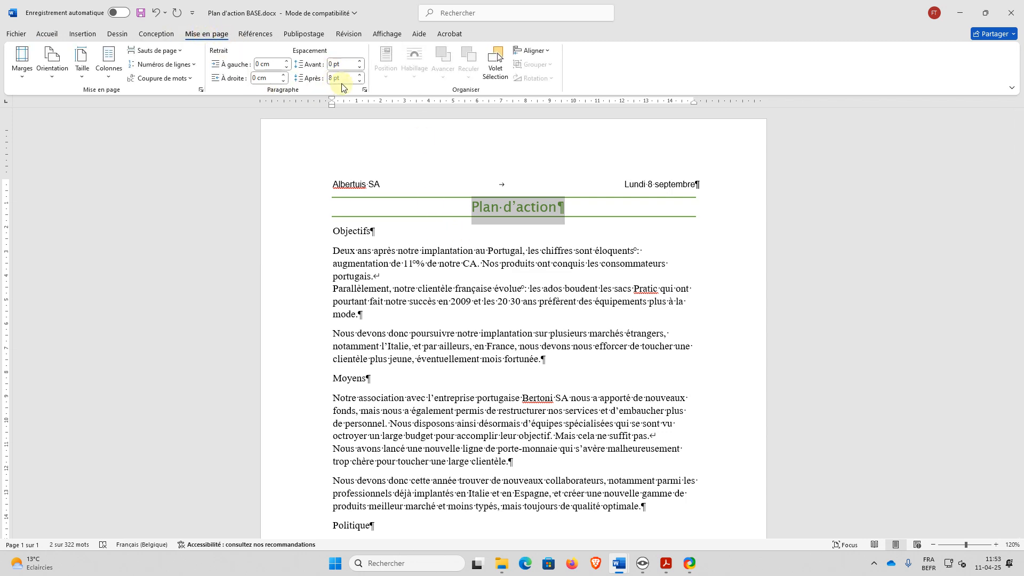
pyautogui.click(360, 81)
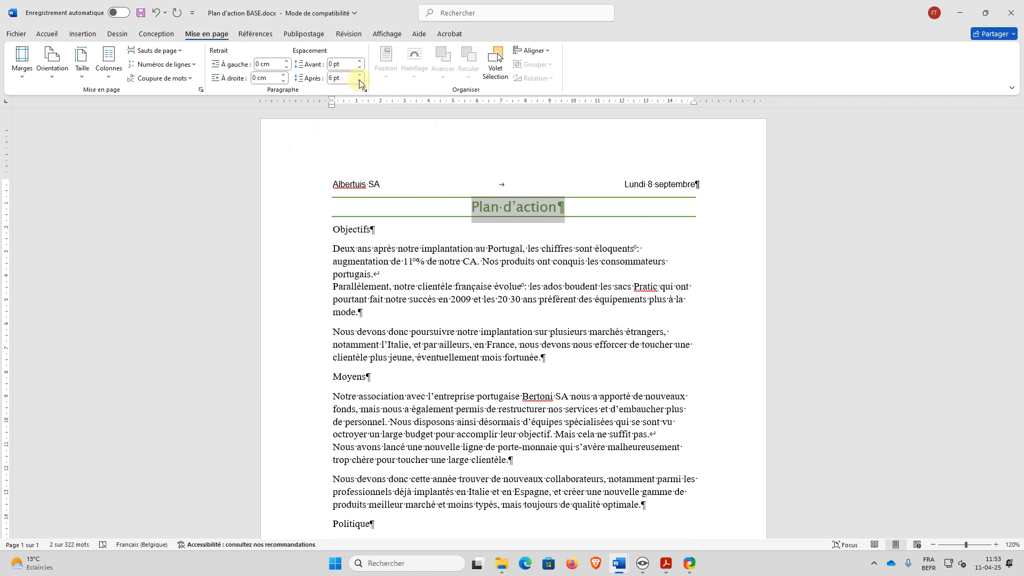
pyautogui.click(359, 76)
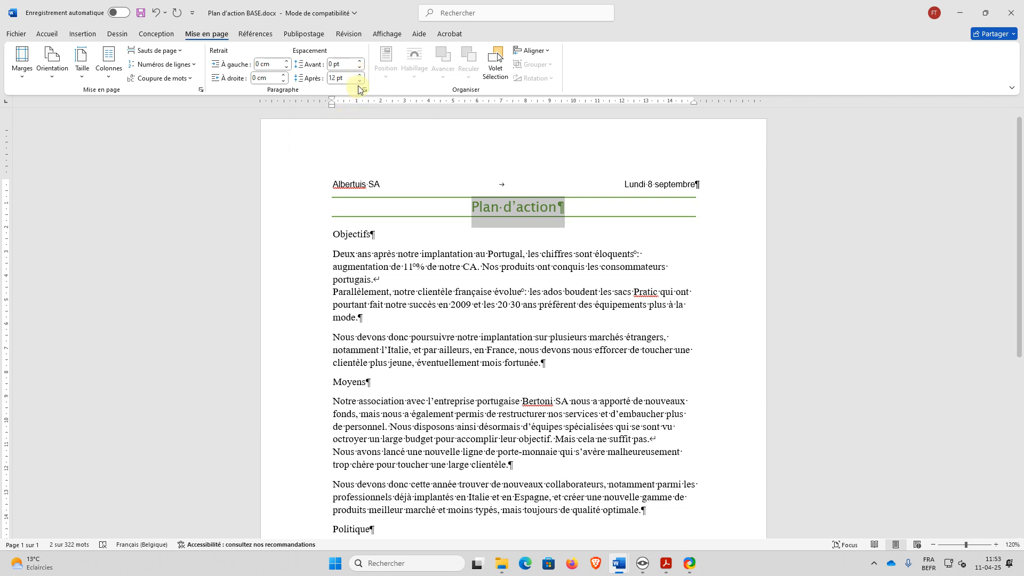
pyautogui.click(360, 82)
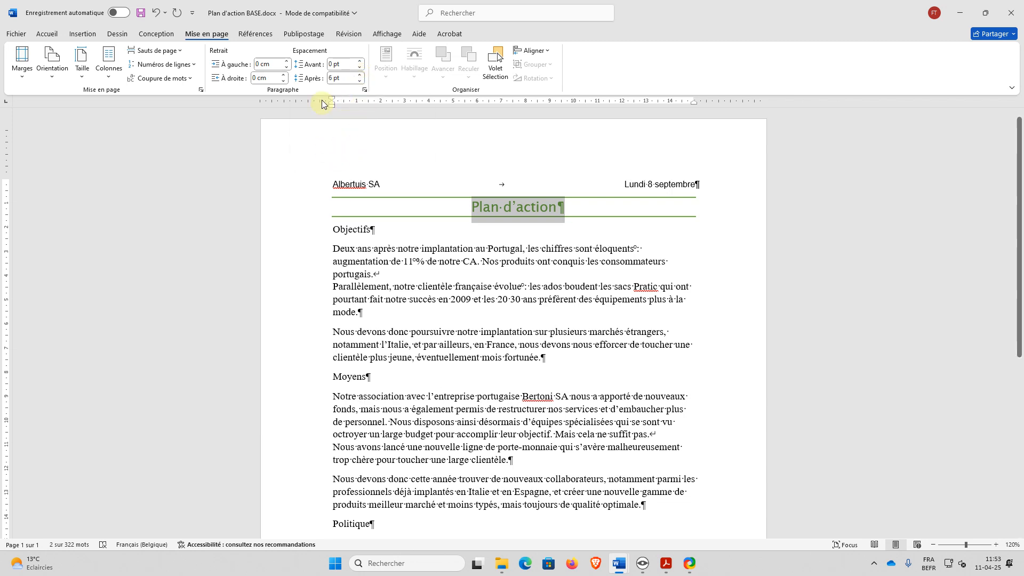
pyautogui.click(345, 79)
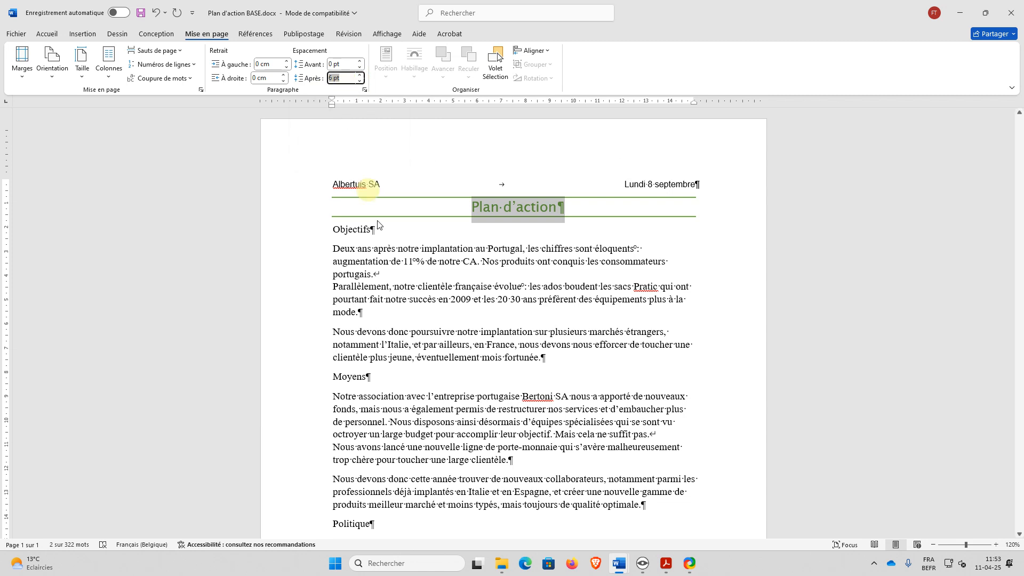
pyautogui.press('BackSpace')
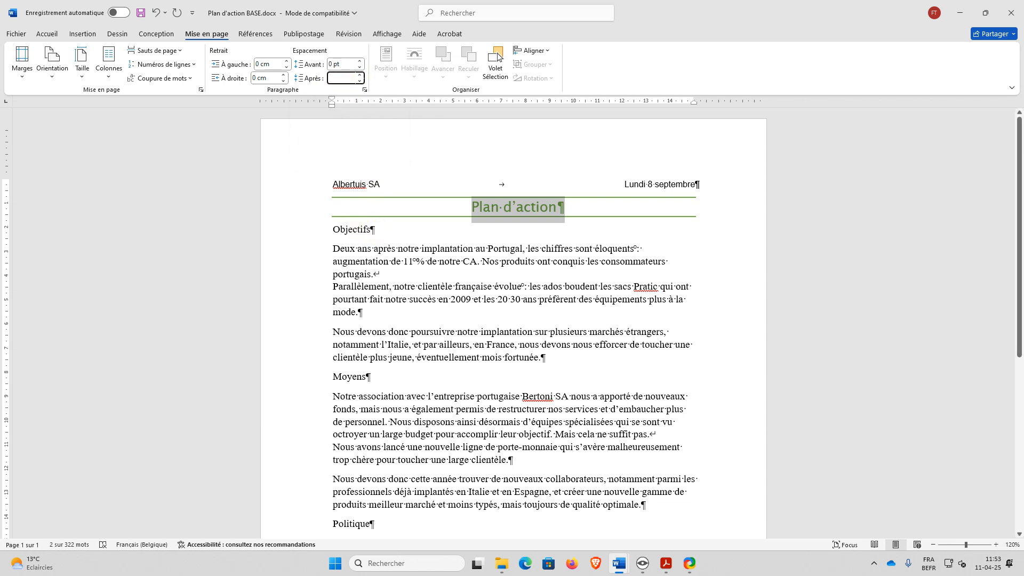
pyautogui.press('Return')
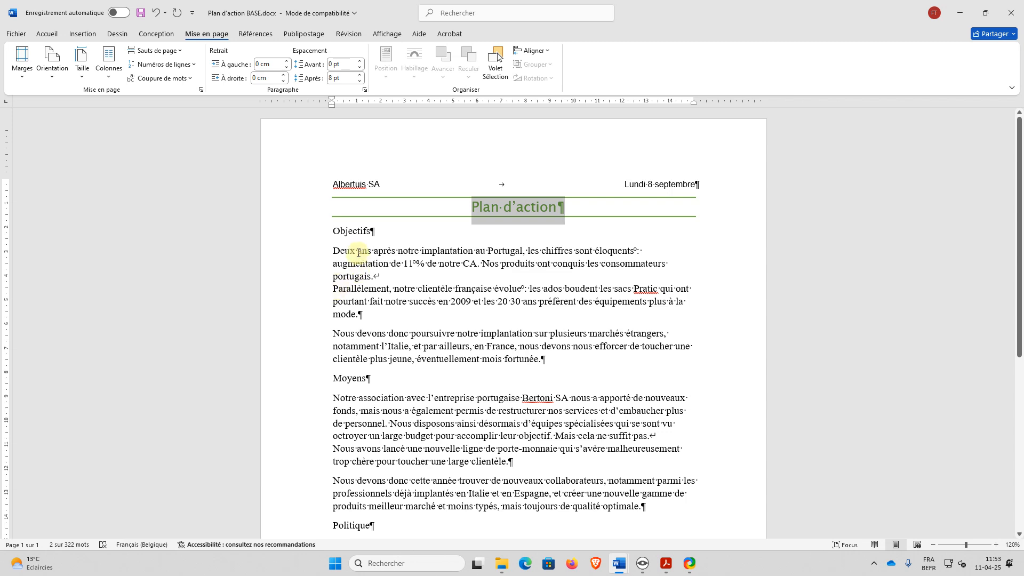
# Format the heading "Objectifs" in Arial, 12 pt
pyautogui.click(306, 232)
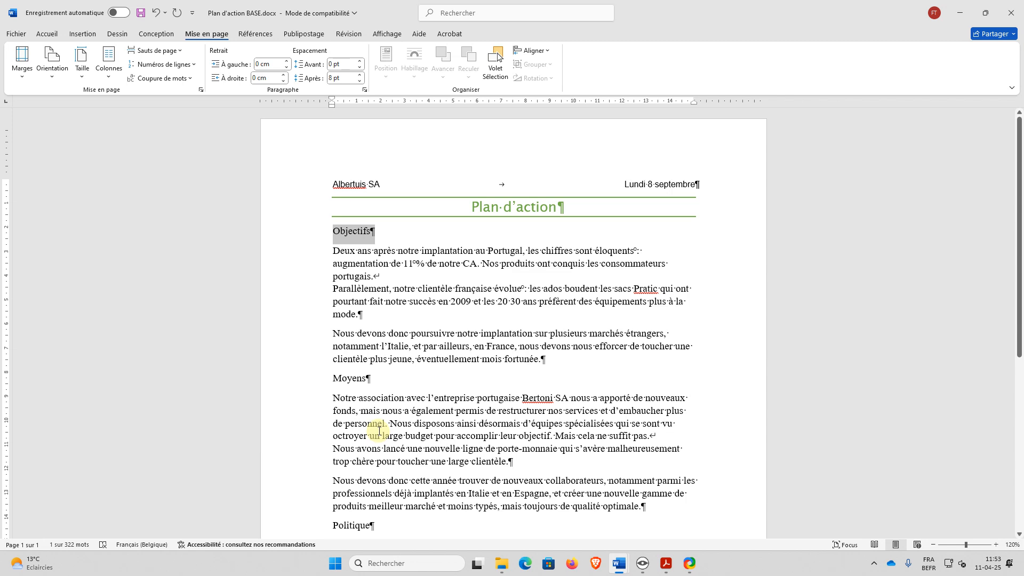
pyautogui.click(48, 33)
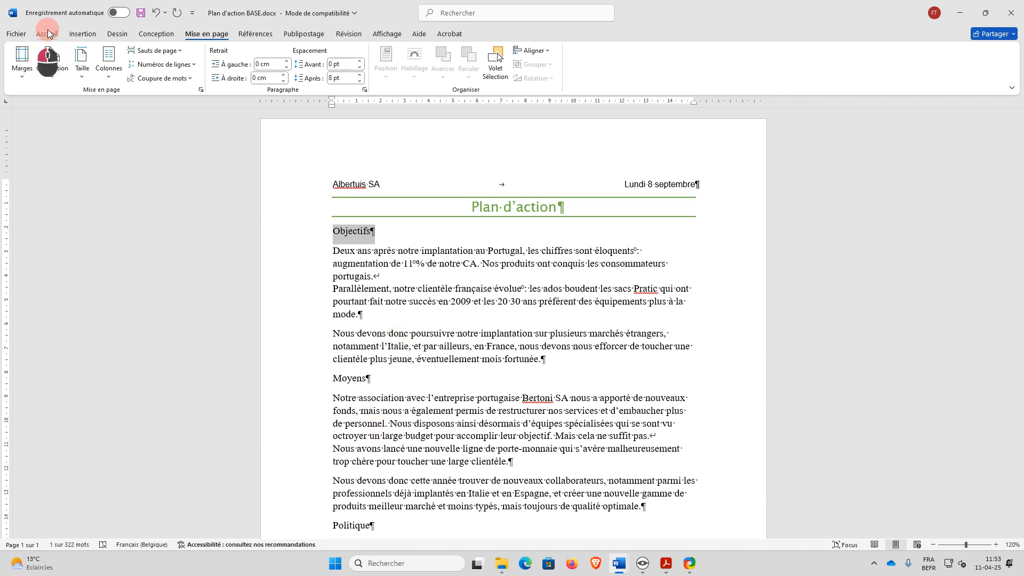
pyautogui.click(194, 54)
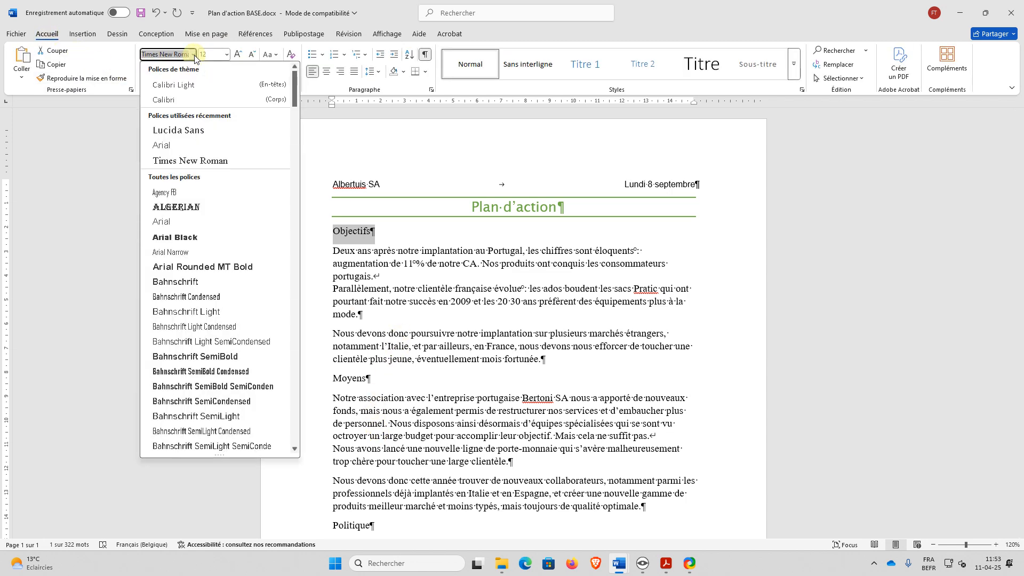
pyautogui.click(168, 150)
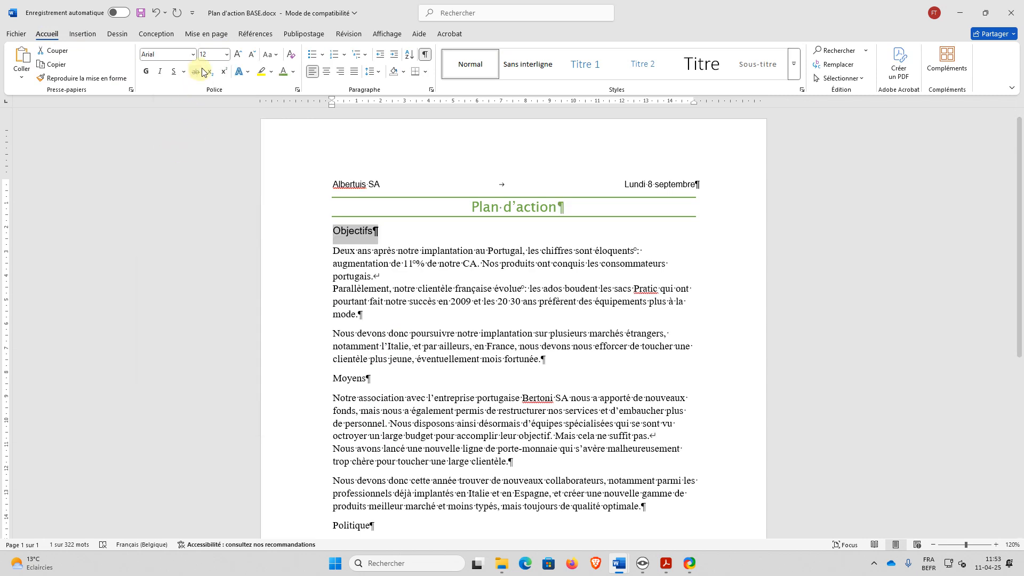
pyautogui.click(226, 55)
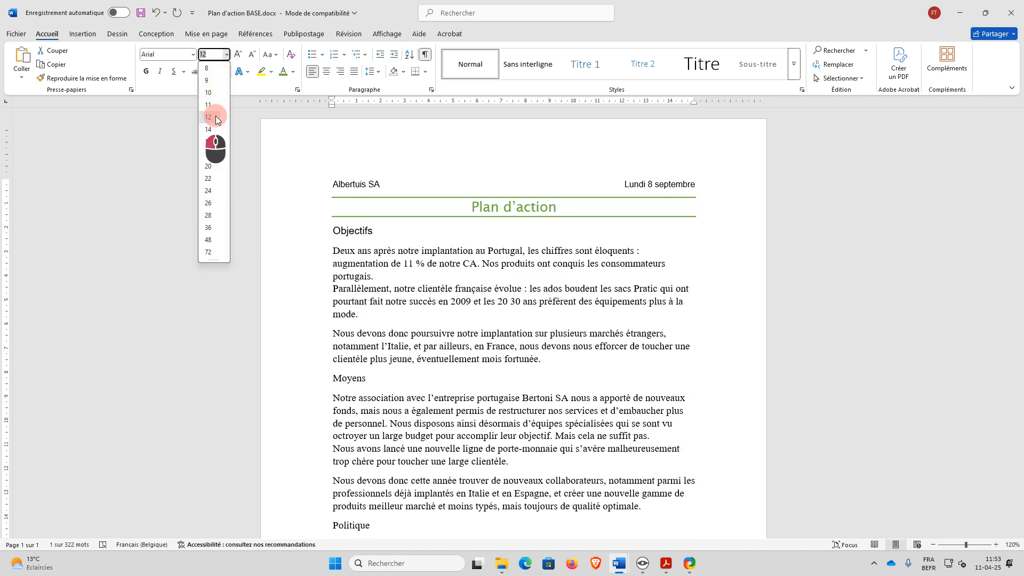
pyautogui.click(216, 116)
# Make the heading "Objectifs" bold with a dashed underline
pyautogui.click(146, 72)
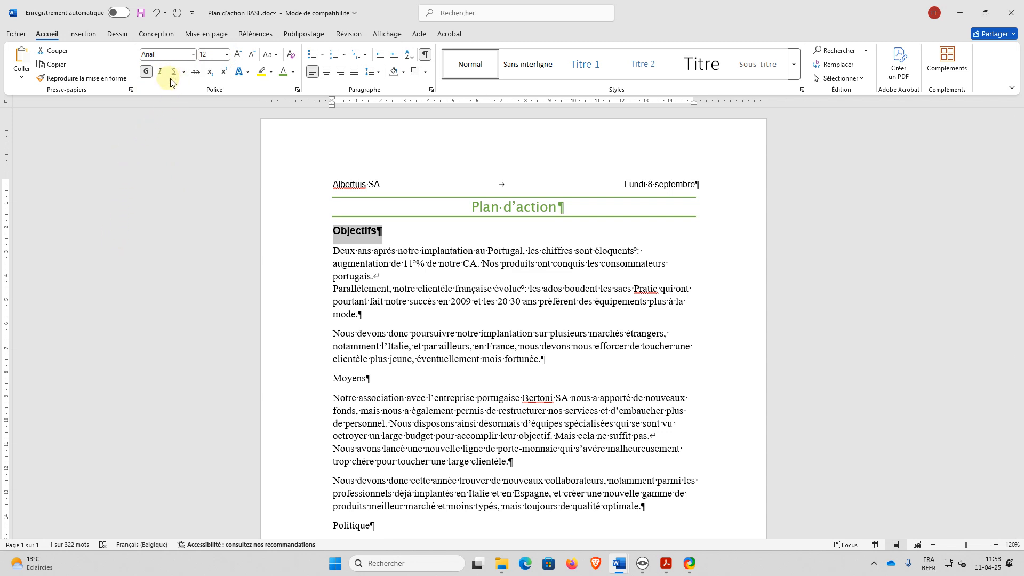
pyautogui.click(184, 71)
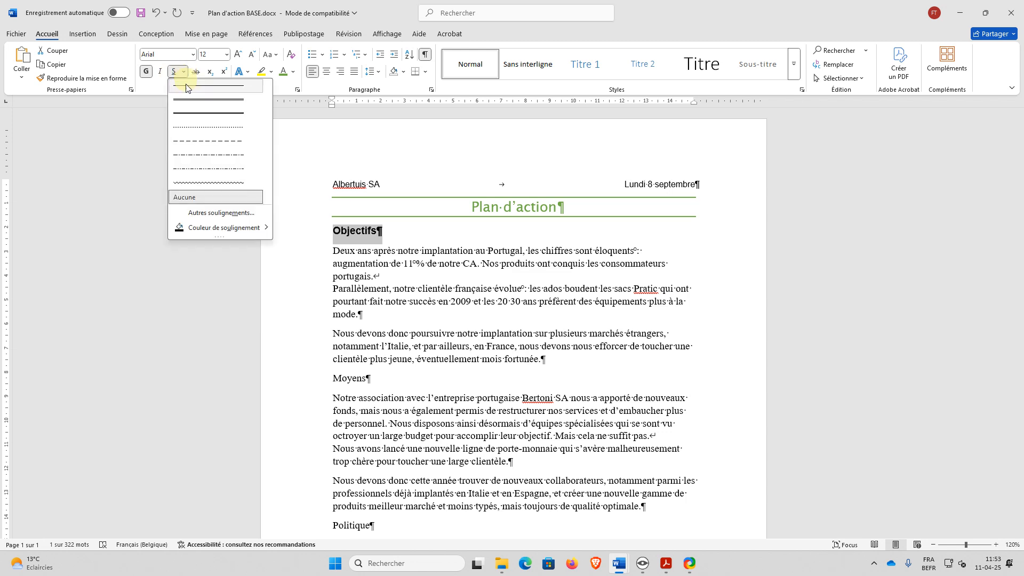
pyautogui.click(192, 145)
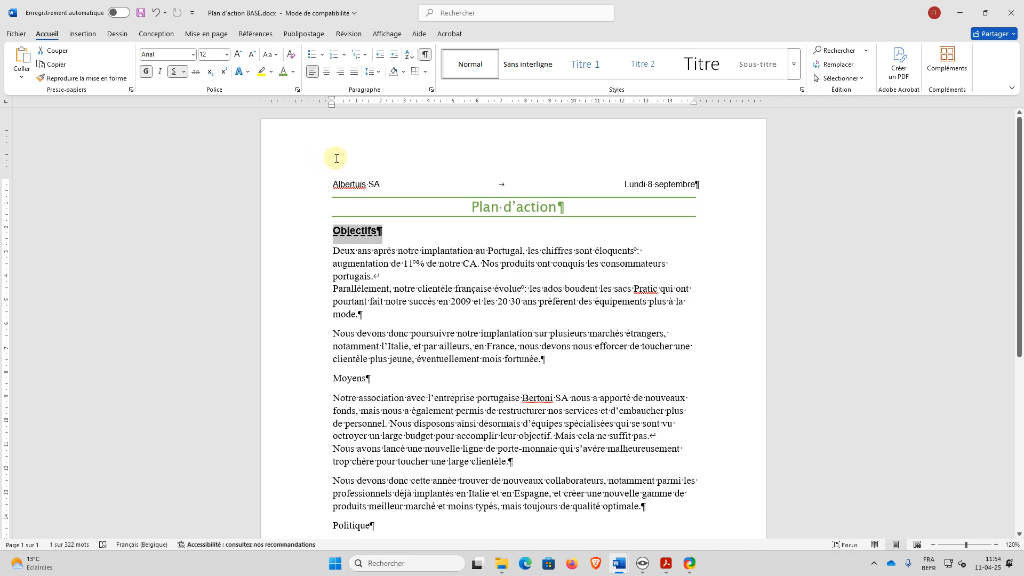
# Try the automatic numbering "1." on the heading "Objectifs" and remove it again
pyautogui.click(347, 56)
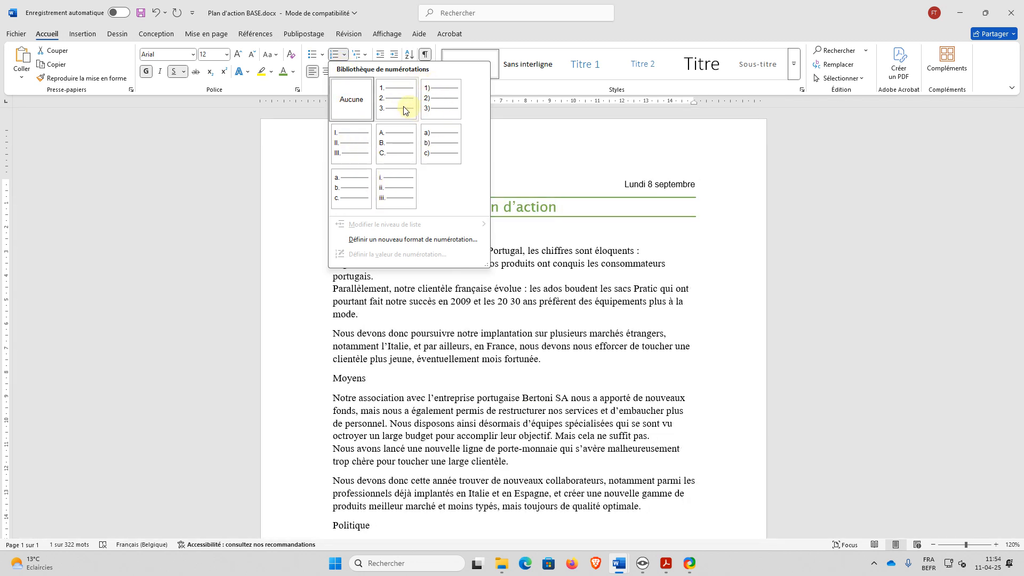
pyautogui.click(333, 53)
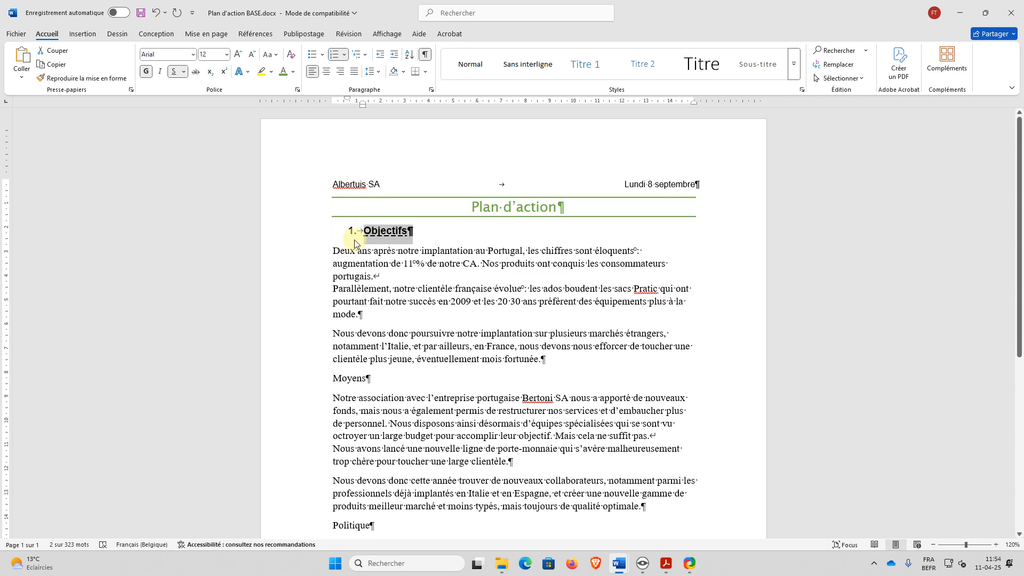
pyautogui.click(334, 54)
pyautogui.click(335, 54)
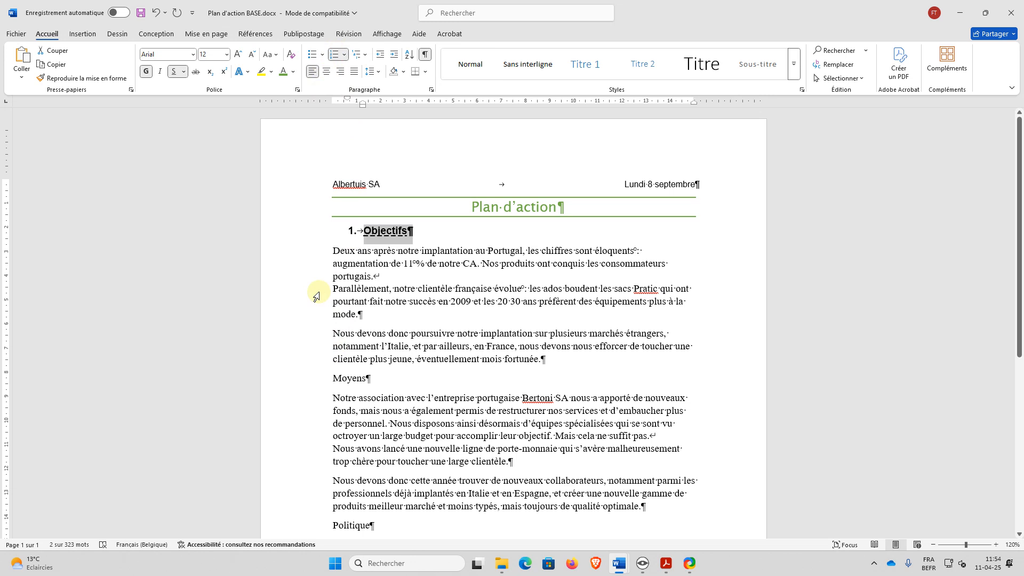
pyautogui.click(333, 55)
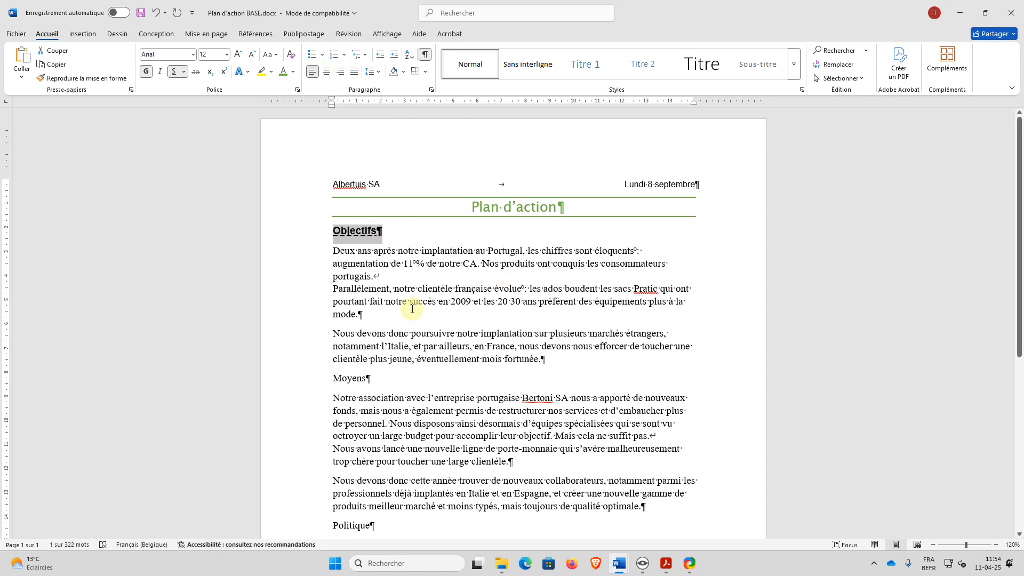
# Try a manually entered "1." in front of "Objectifs" and delete it
pyautogui.click(347, 290)
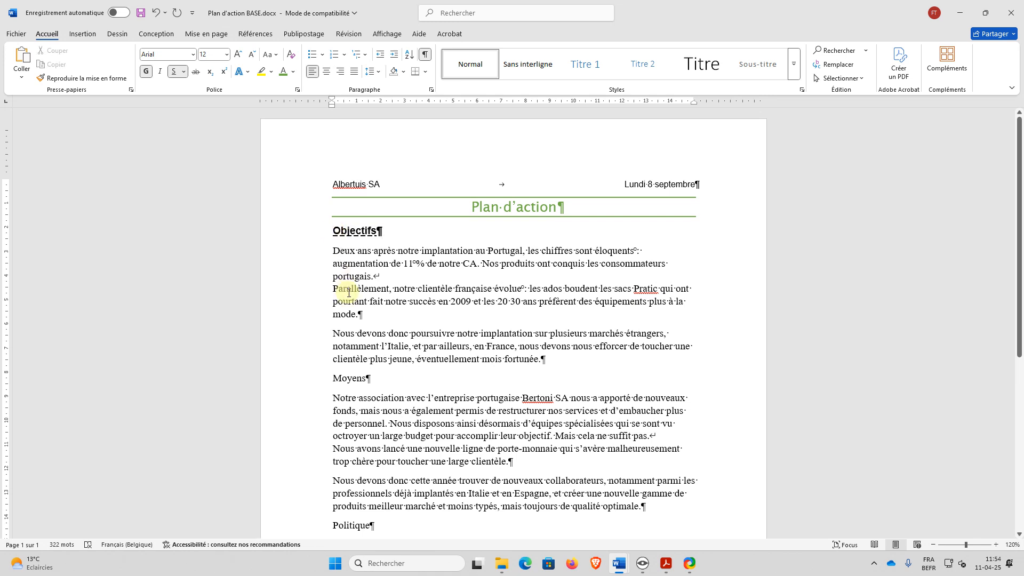
pyautogui.click(333, 231)
pyautogui.write('1.')
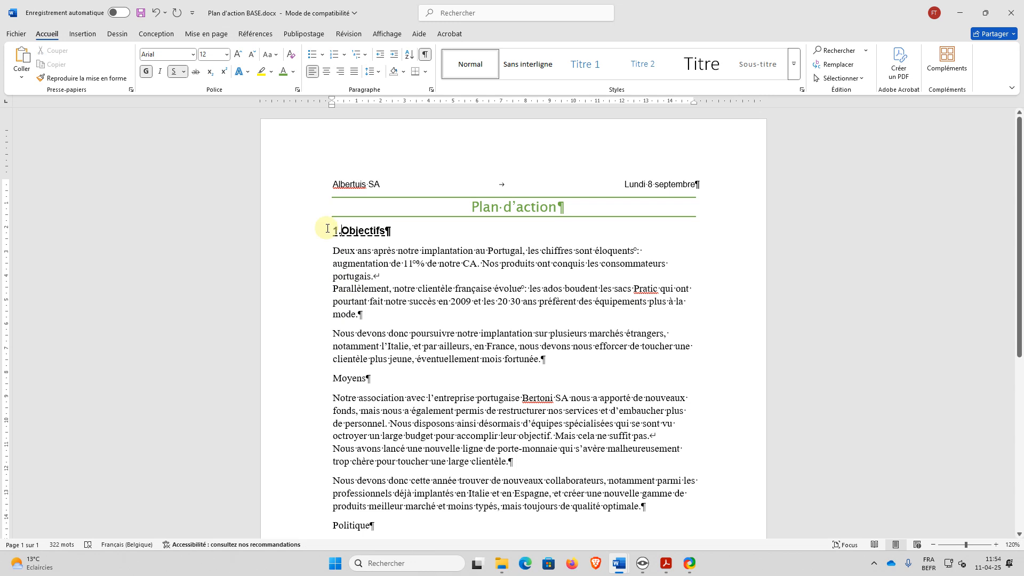
pyautogui.press('BackSpace')
pyautogui.press('BackSpace')
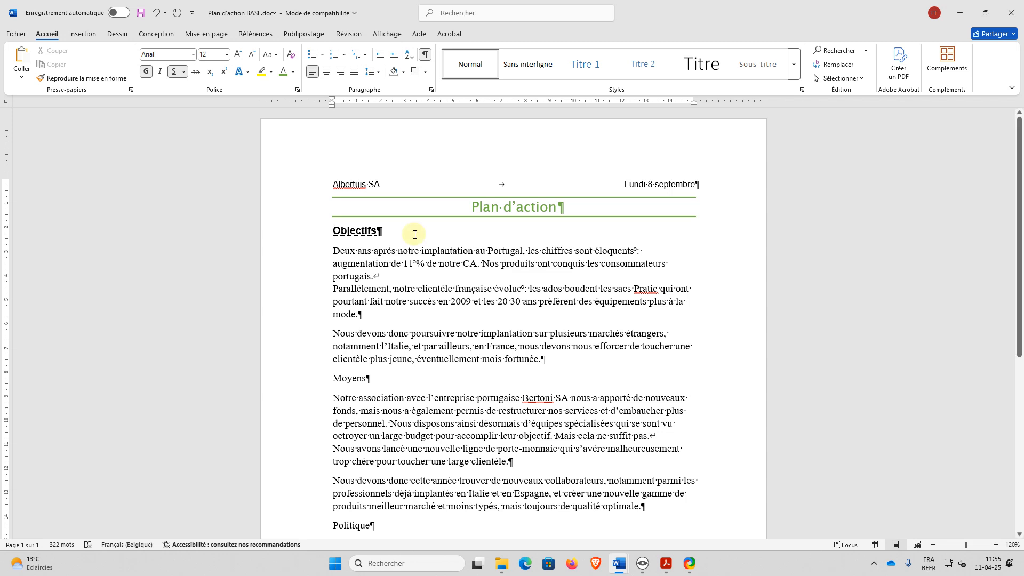
# Apply automatic numbering in the "1." format to the heading "Objectifs"
pyautogui.click(335, 56)
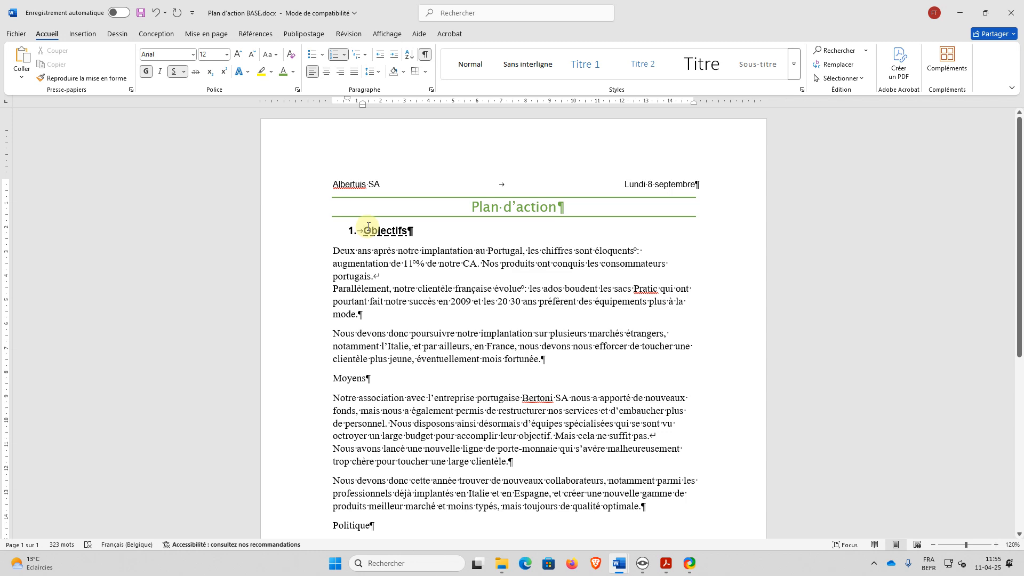
# Set the paragraph spacing of the heading "Objectifs" to 20 pt before and 12 pt after
pyautogui.click(216, 36)
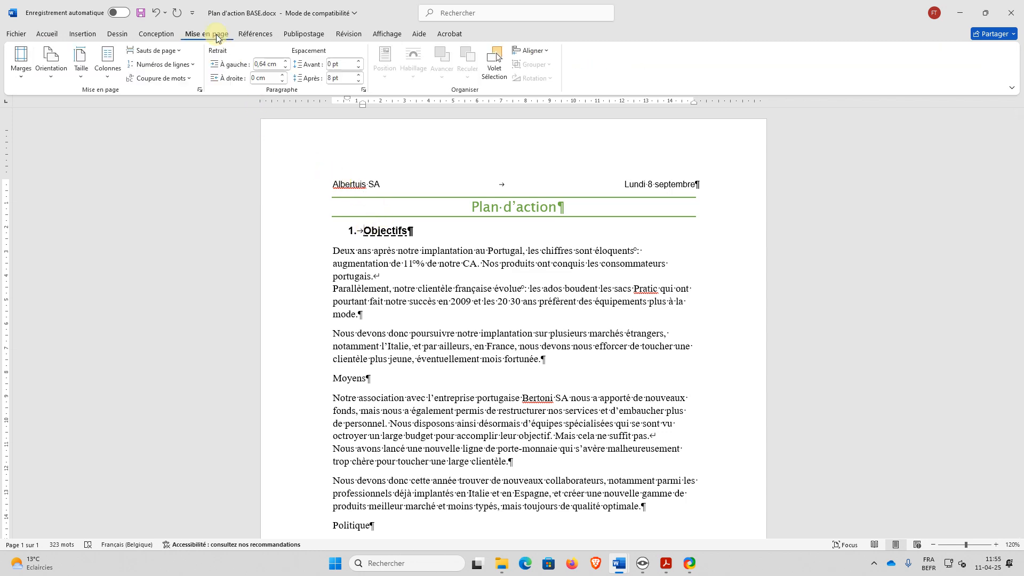
pyautogui.click(360, 62)
pyautogui.click(359, 61)
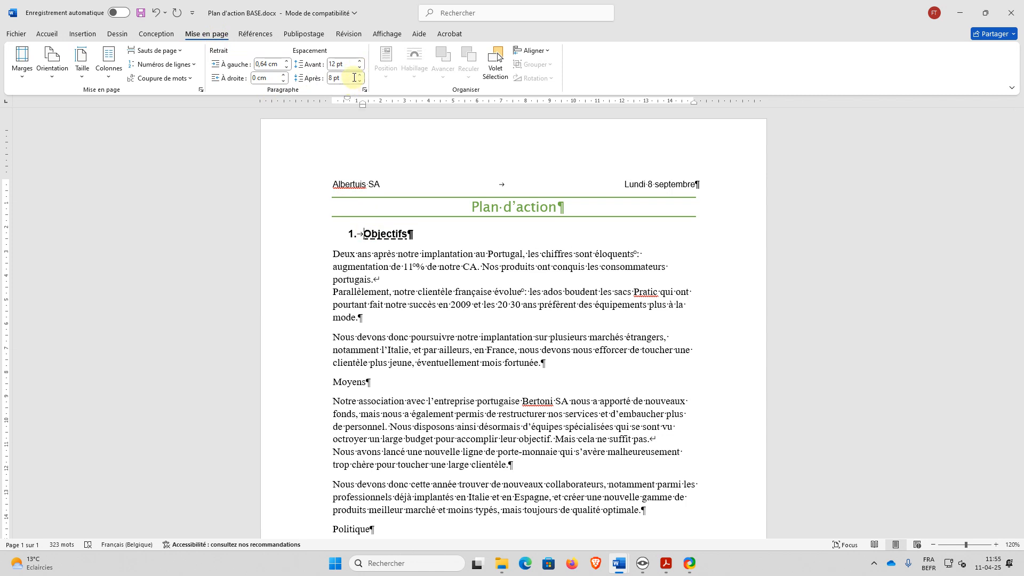
pyautogui.click(360, 61)
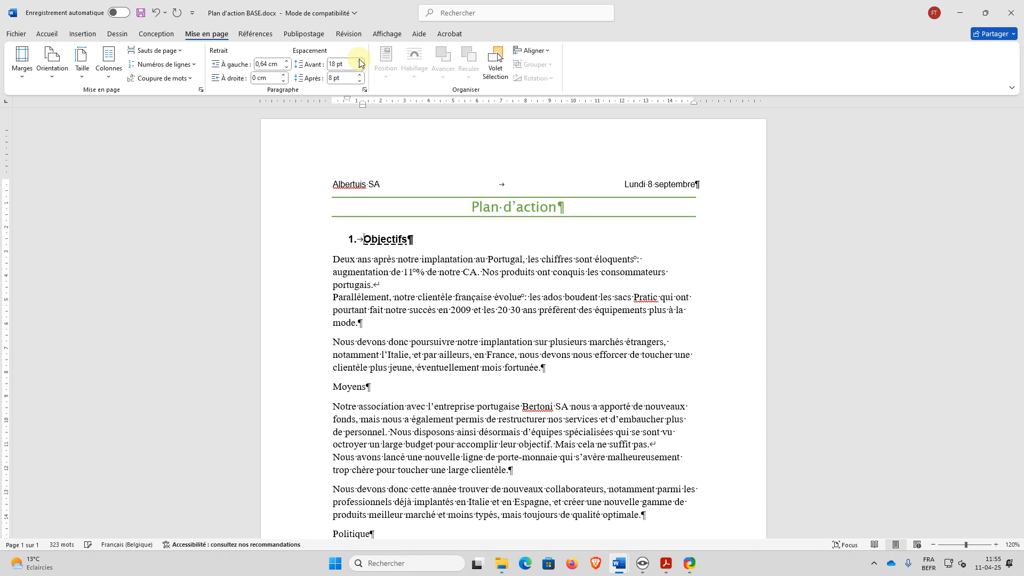
pyautogui.click(359, 62)
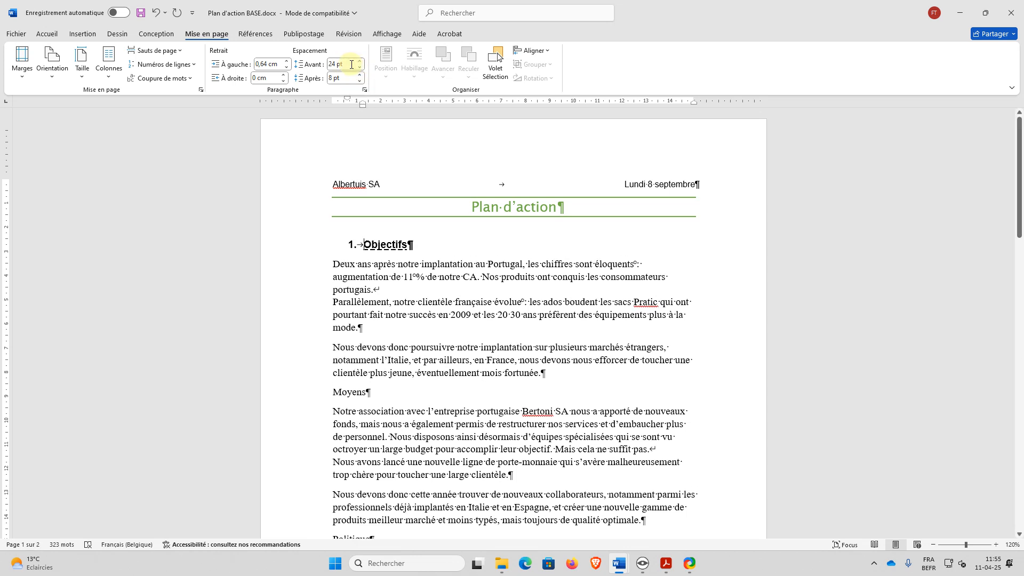
pyautogui.click(352, 64)
pyautogui.write('20')
pyautogui.press('Return')
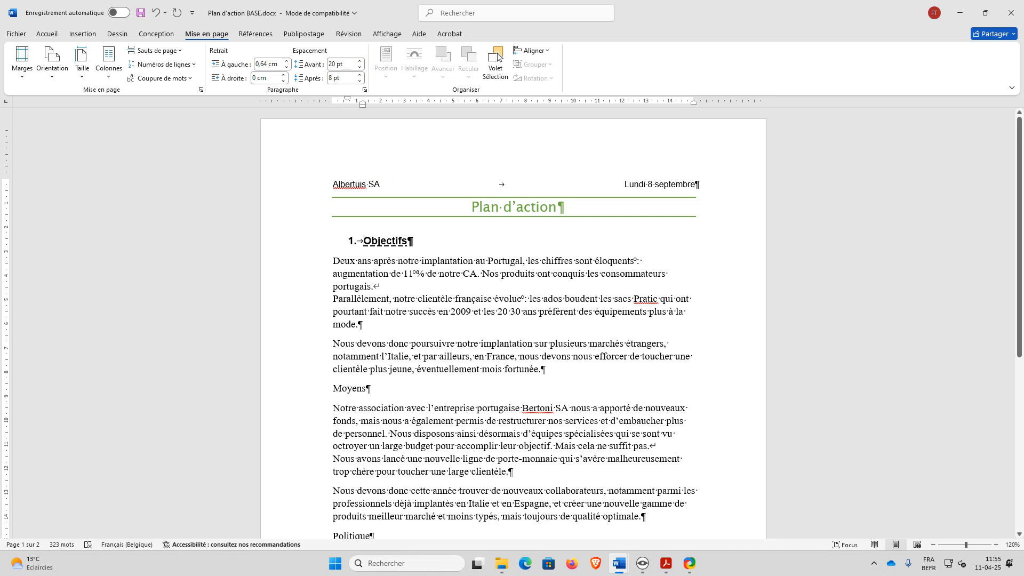
pyautogui.click(383, 177)
pyautogui.click(360, 75)
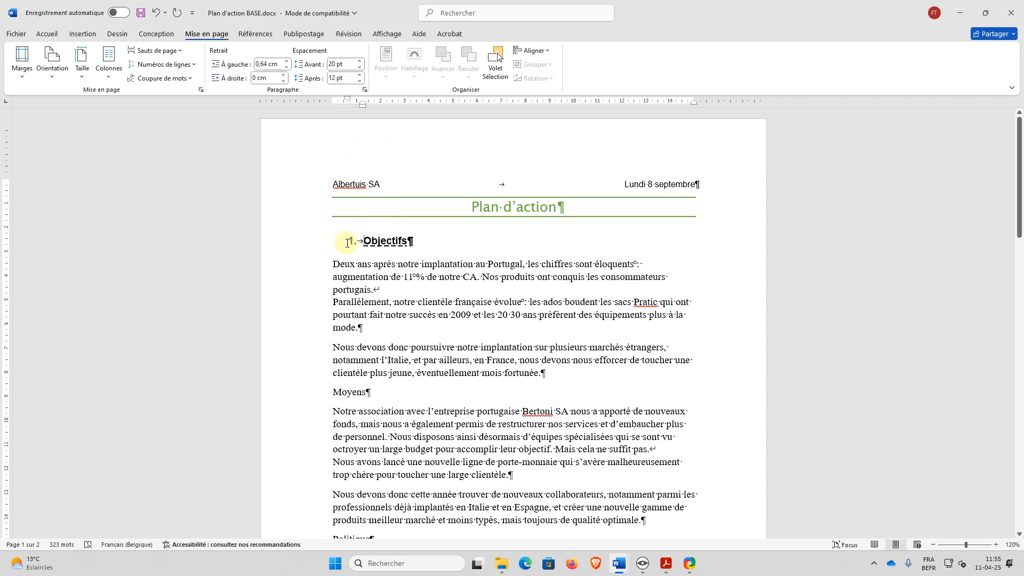
# Create a style named "Titre personnalisé" from the formatting of the heading "Objectifs"
pyautogui.click(309, 244)
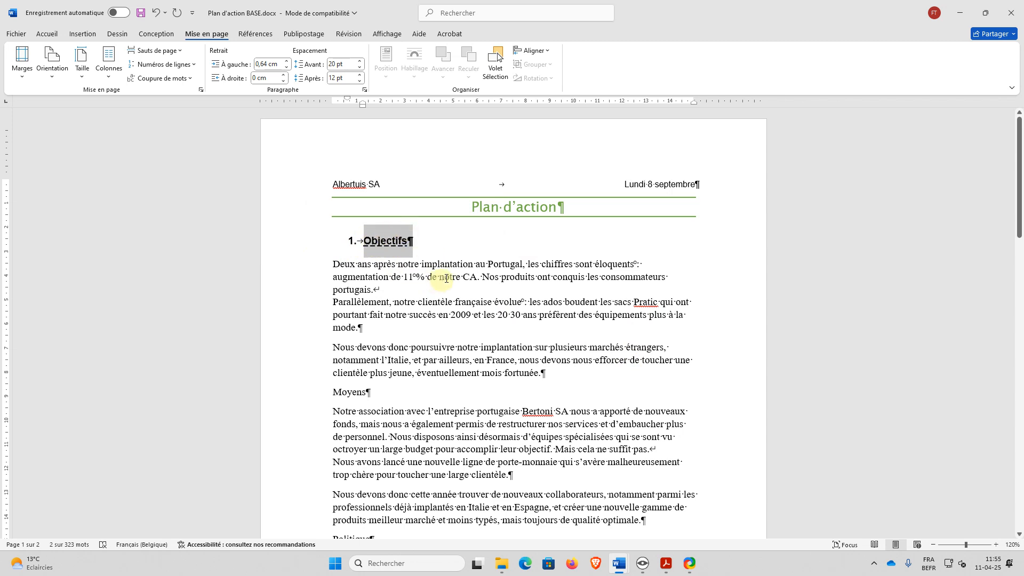
pyautogui.click(458, 265)
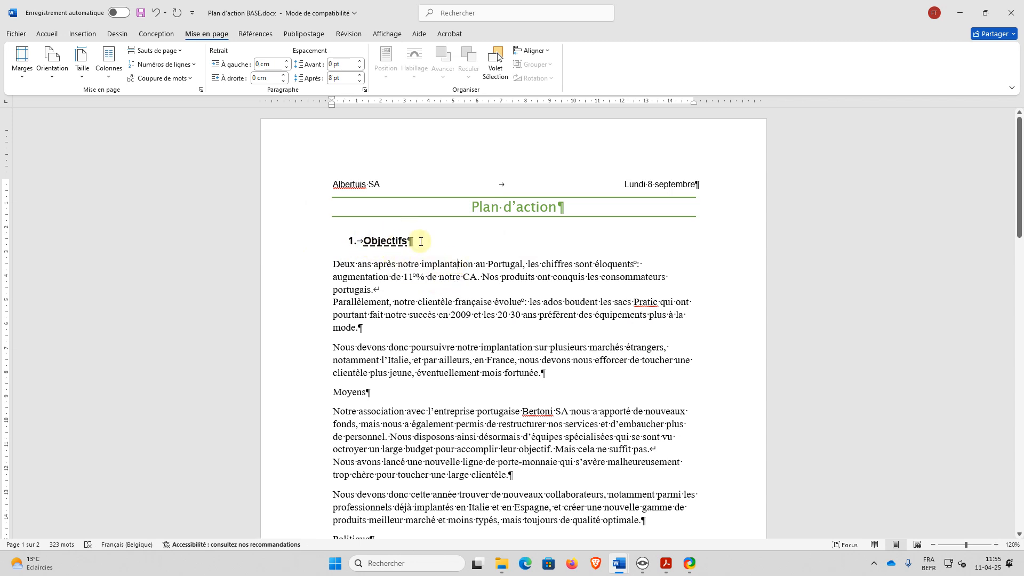
pyautogui.click(304, 246)
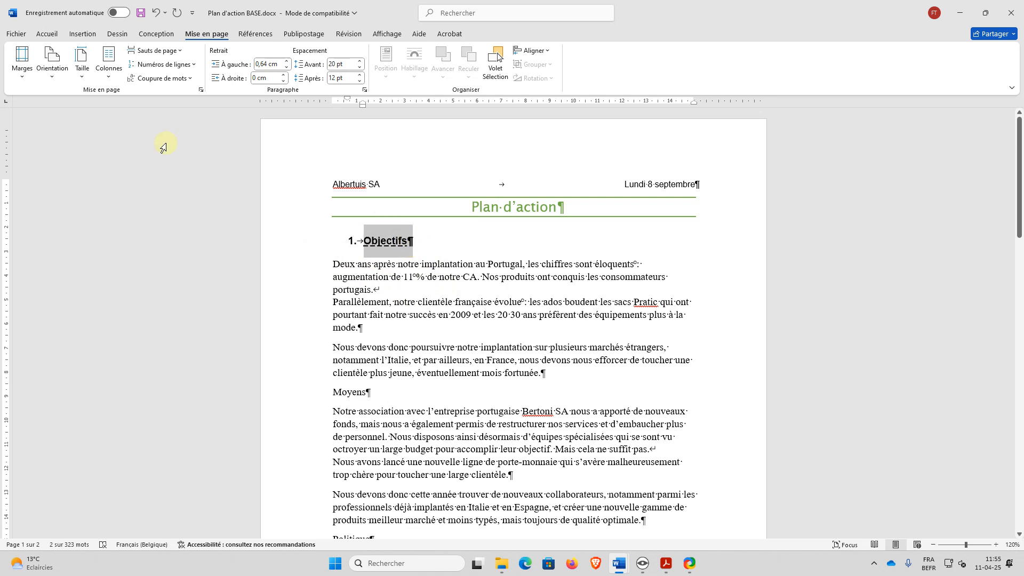
pyautogui.click(53, 34)
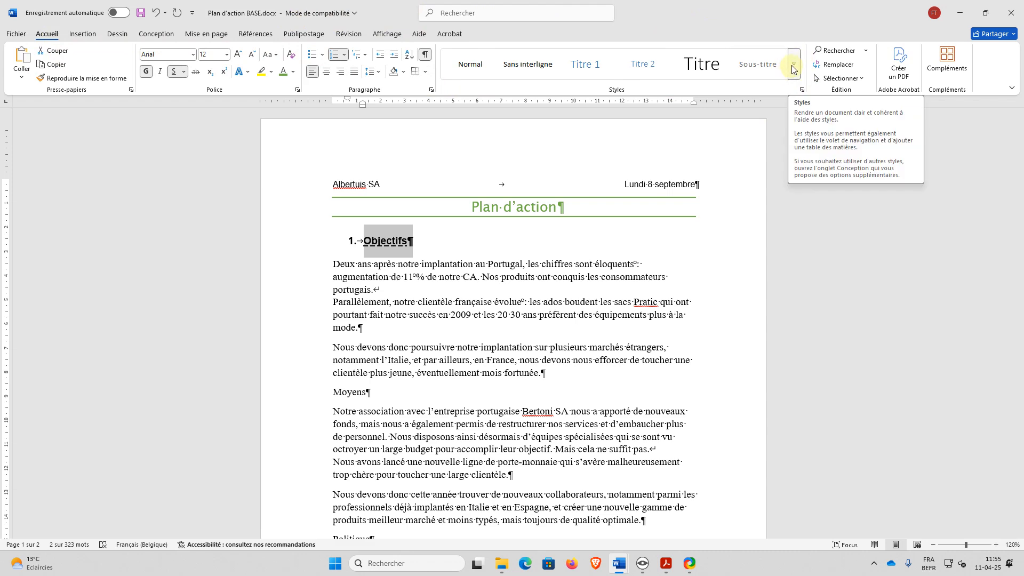
pyautogui.click(986, 12)
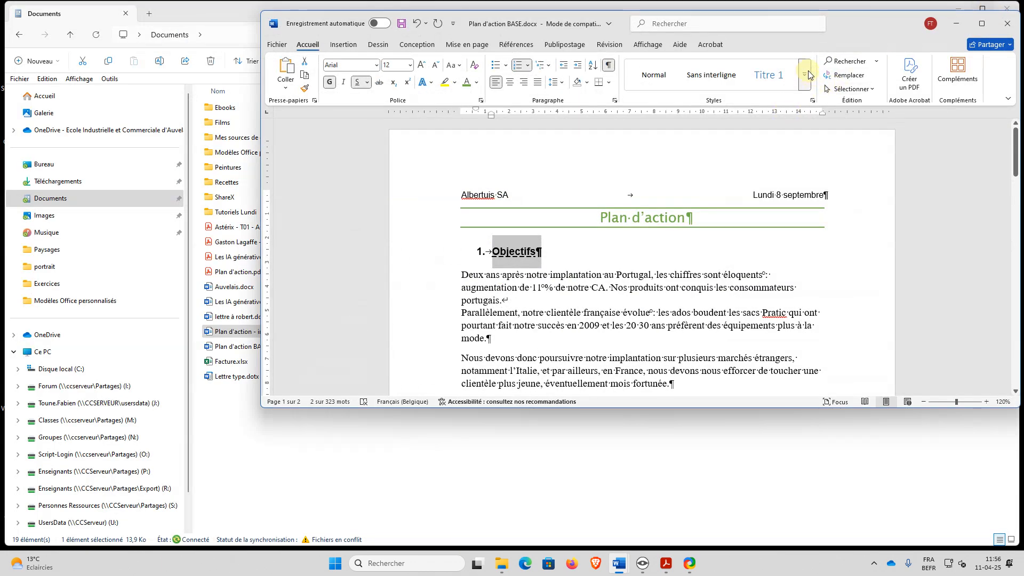
pyautogui.click(982, 24)
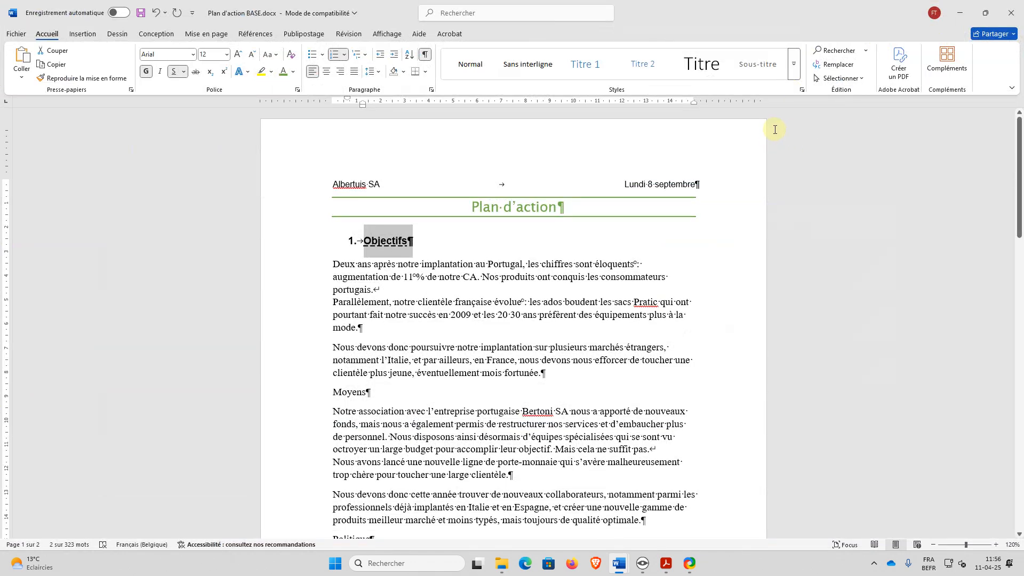
pyautogui.click(794, 66)
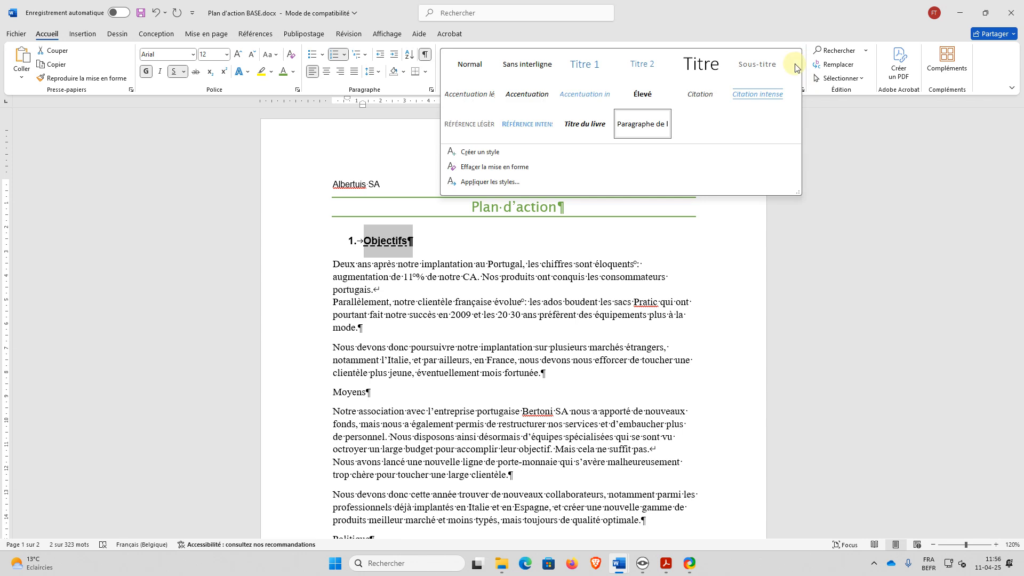
pyautogui.click(484, 155)
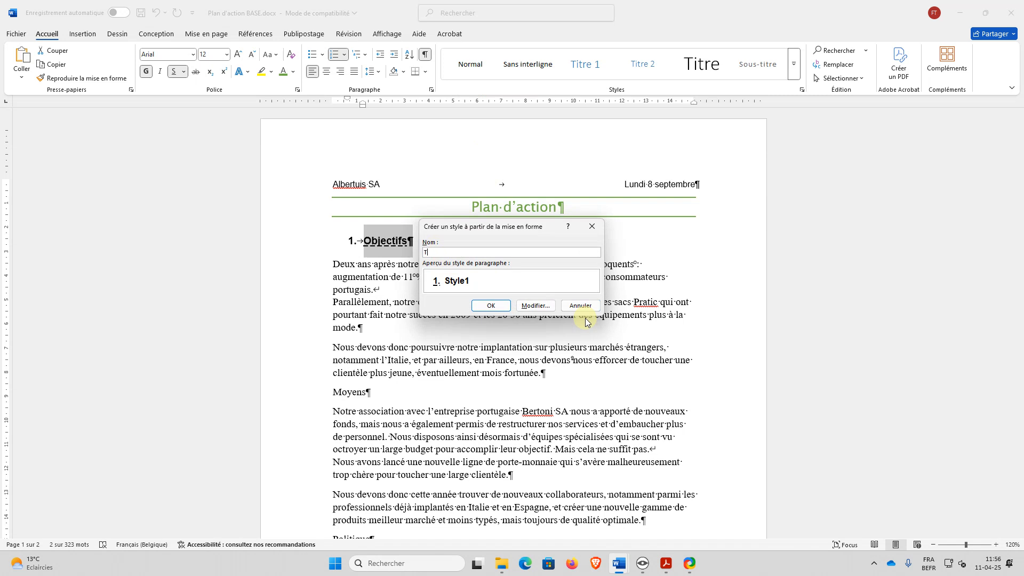
pyautogui.press('BackSpace')
pyautogui.write('Titre personnalisé')
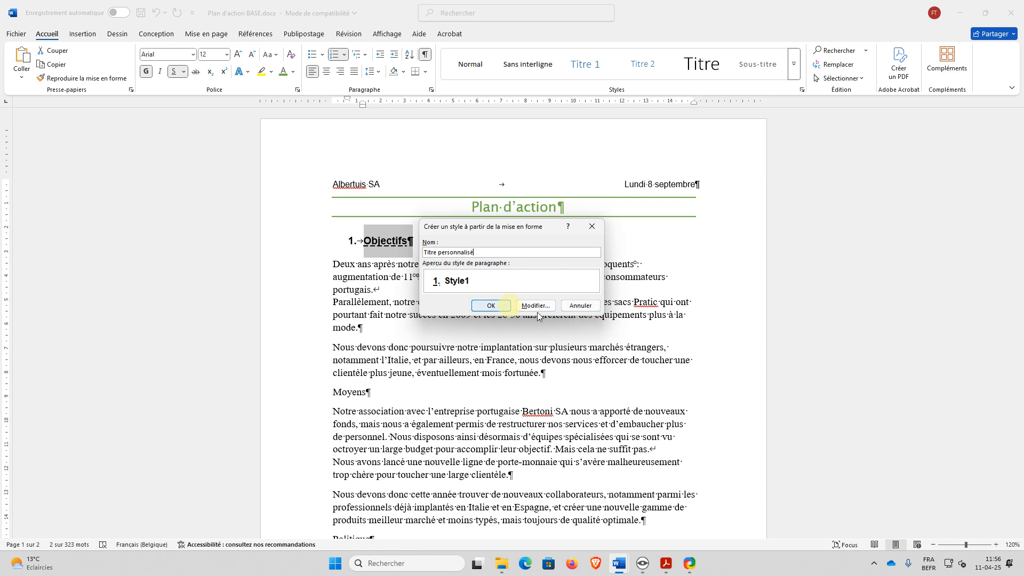
pyautogui.click(491, 306)
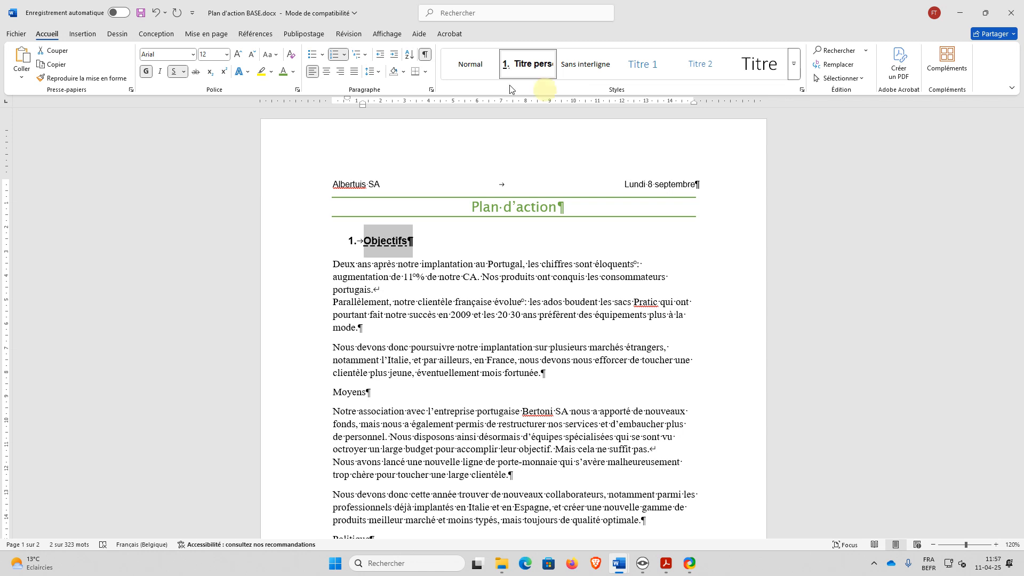
# Show the full list of styles, try removing all uses of the style "Titre personnalisé", and undo that removal
pyautogui.click(803, 91)
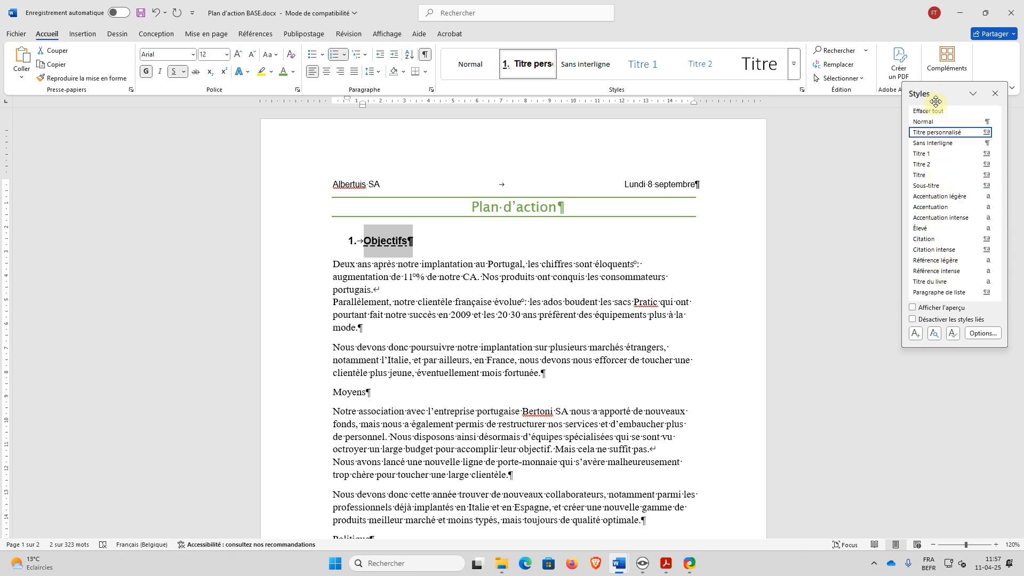
pyautogui.moveTo(937, 137)
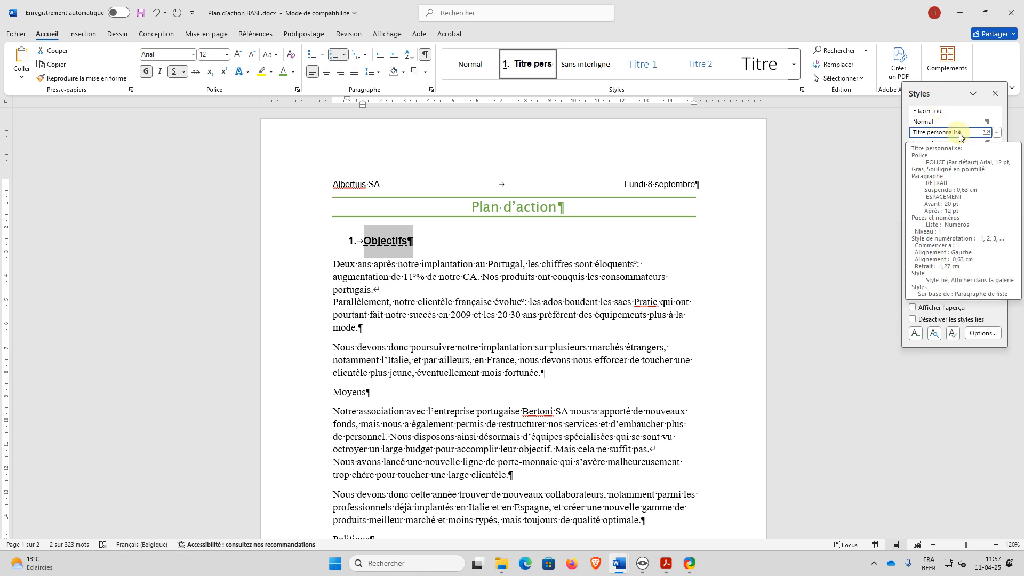
pyautogui.click(997, 135)
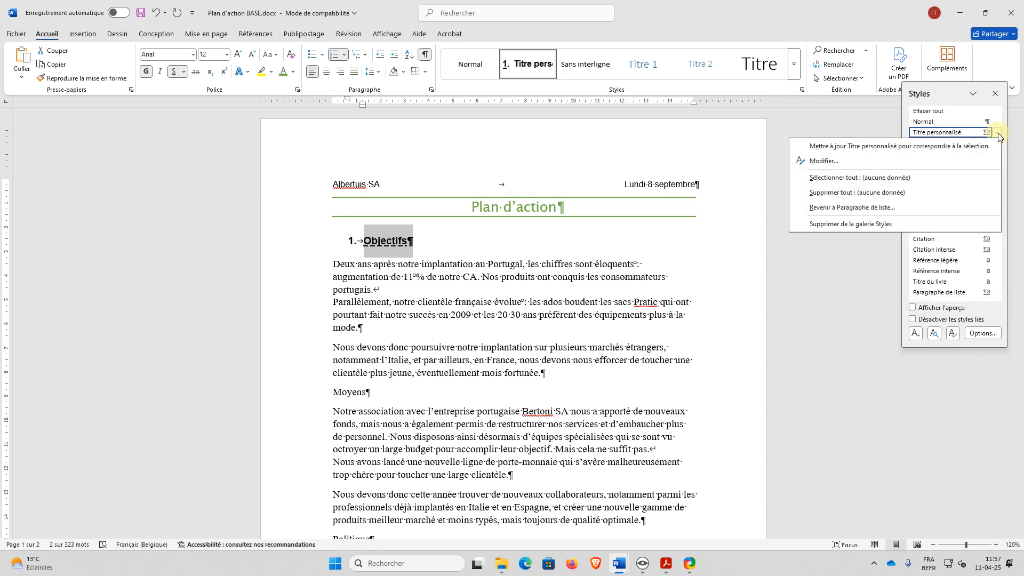
pyautogui.click(833, 196)
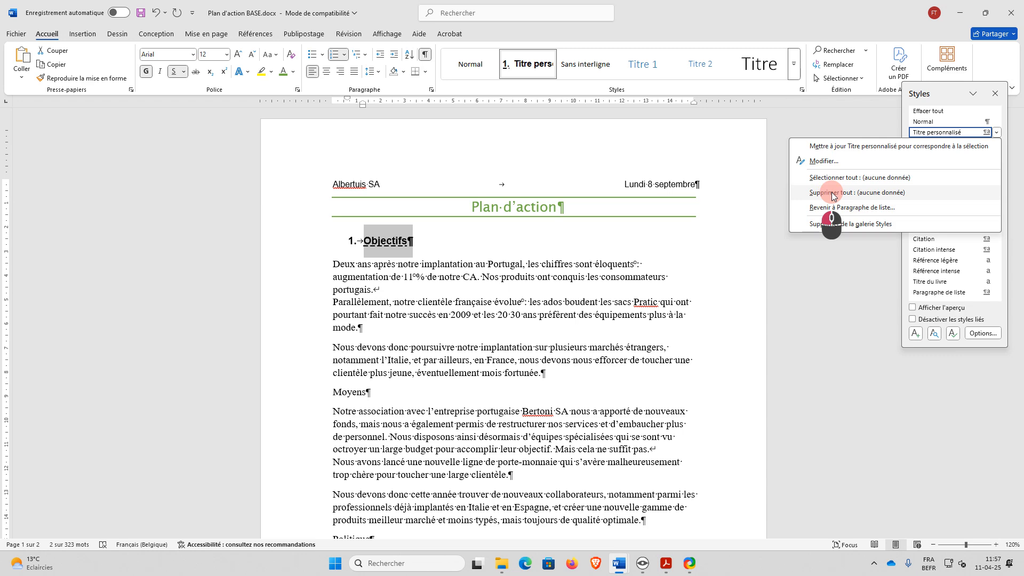
pyautogui.click(833, 196)
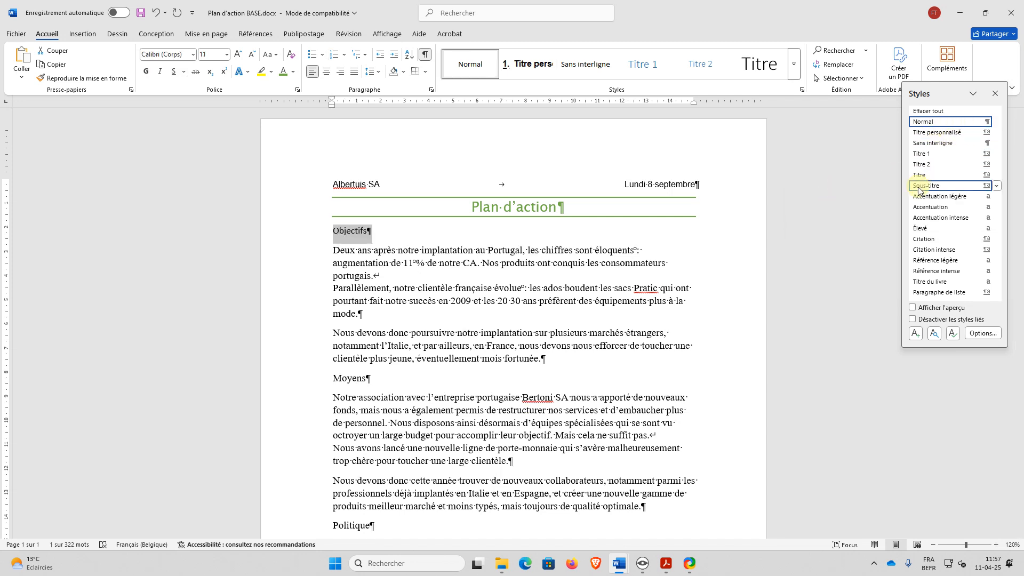
pyautogui.hotkey('ctrl', 'z')
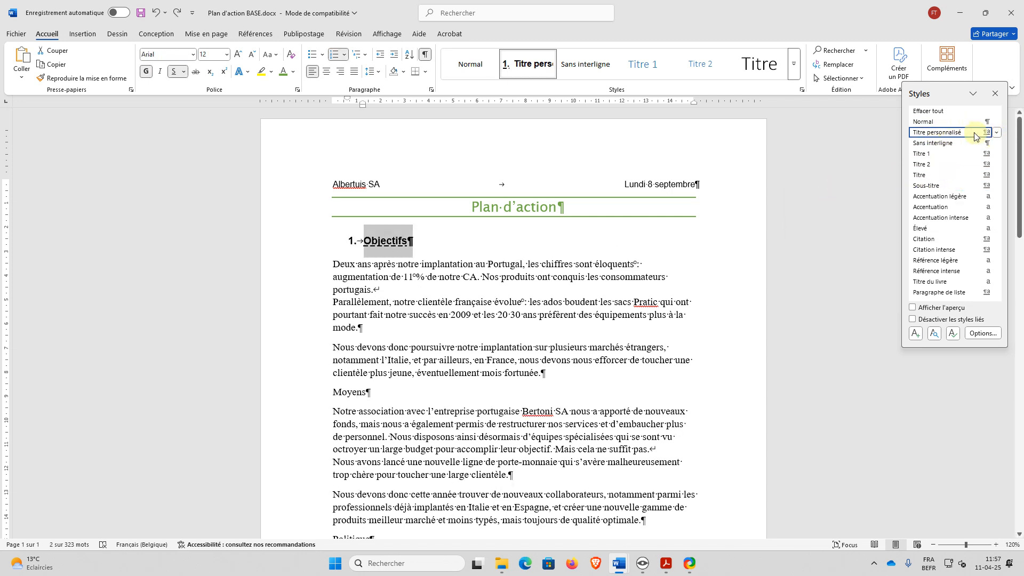
# Remove the style "Titre personnalisé" from the style gallery
pyautogui.moveTo(962, 135)
pyautogui.click(997, 133)
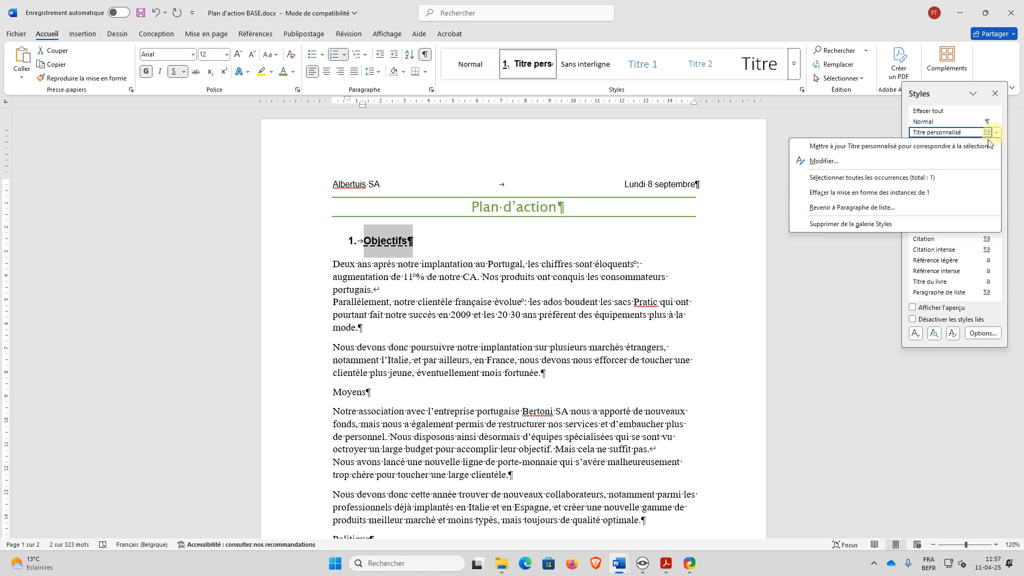
pyautogui.click(849, 284)
pyautogui.rightClick(513, 71)
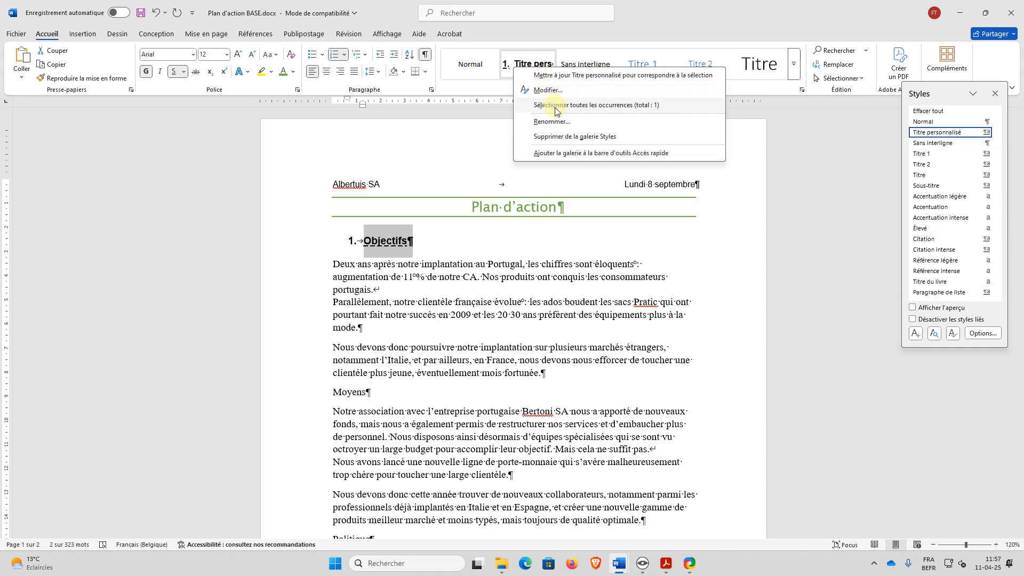
pyautogui.click(552, 139)
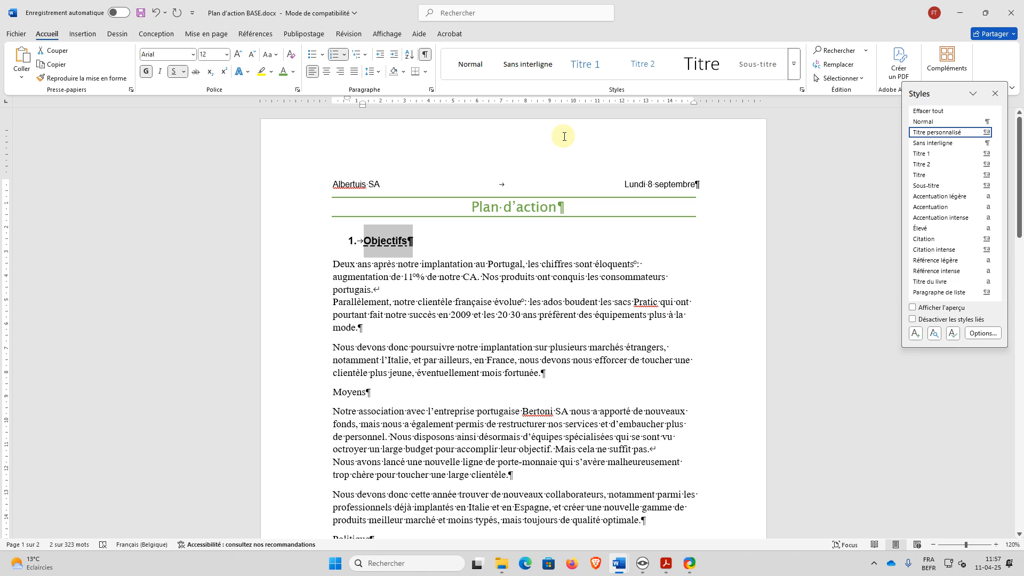
# Review the available options and modification settings of the style "Titre personnalisé" without changing them
pyautogui.click(998, 133)
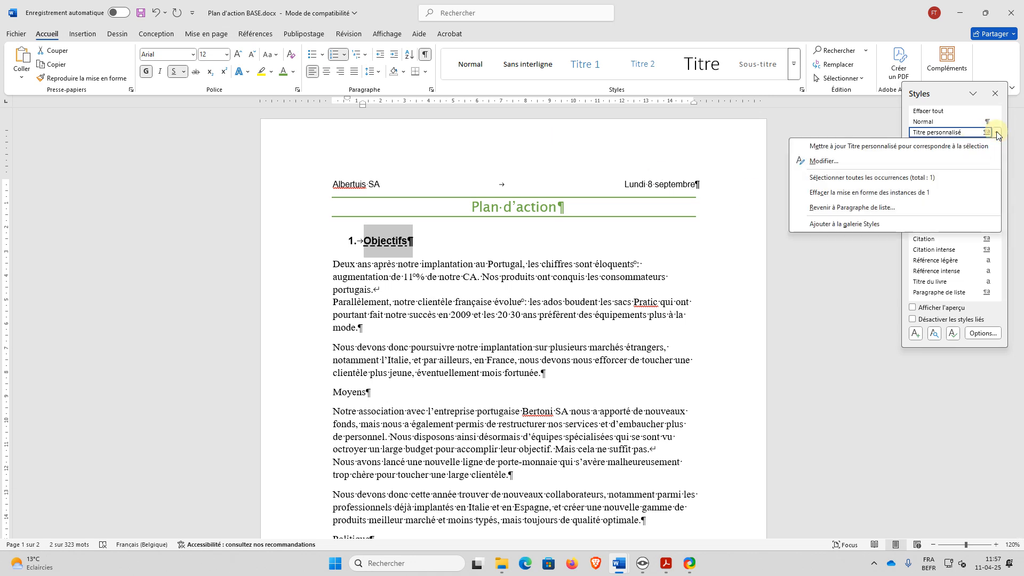
pyautogui.click(998, 134)
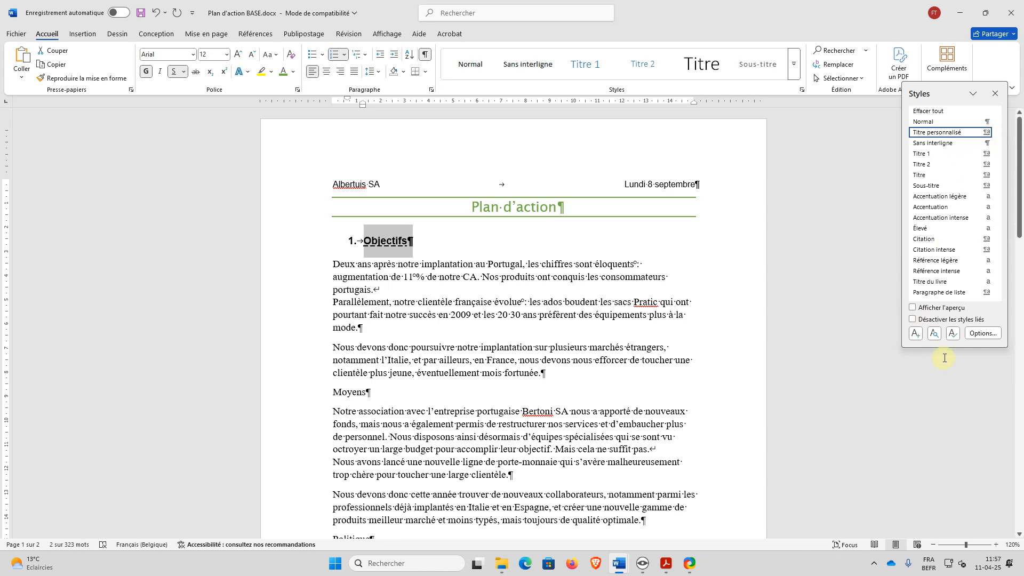
pyautogui.click(944, 136)
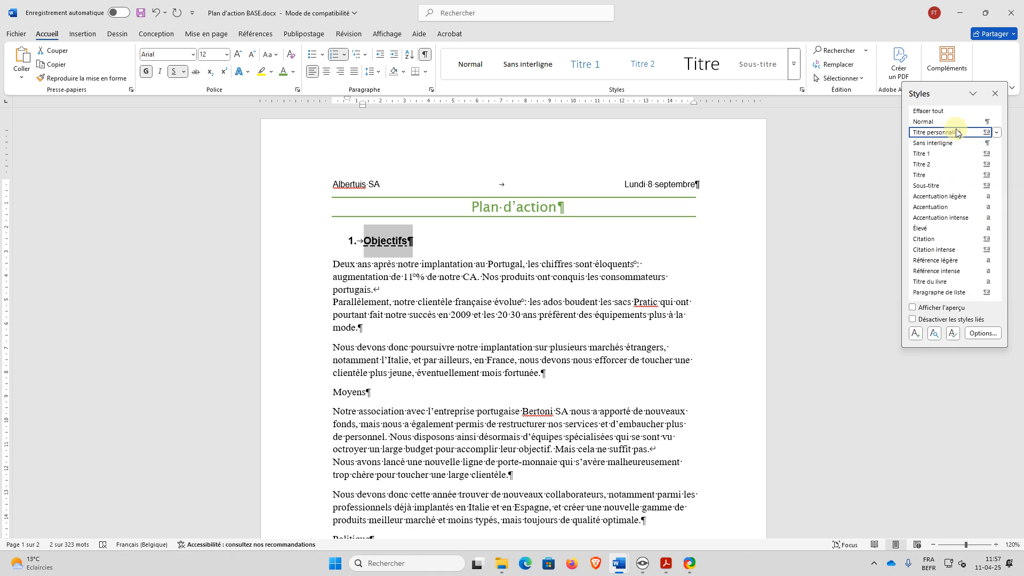
pyautogui.click(998, 135)
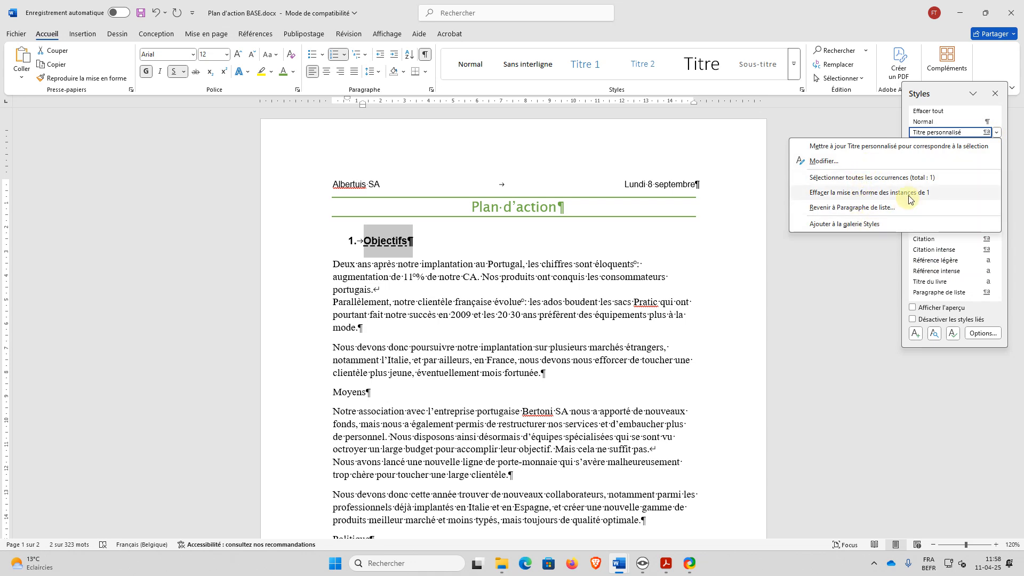
pyautogui.click(824, 162)
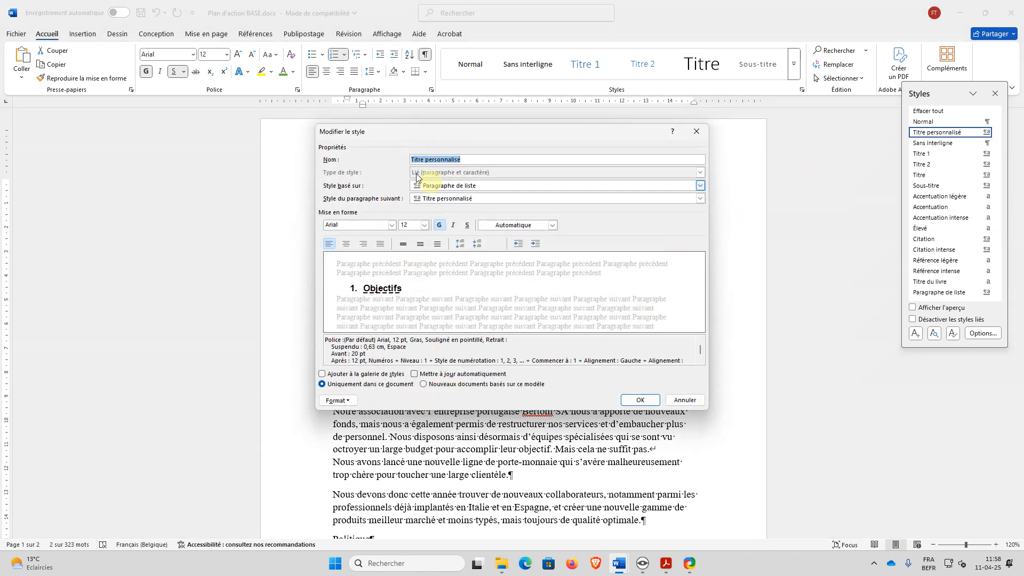
pyautogui.click(685, 400)
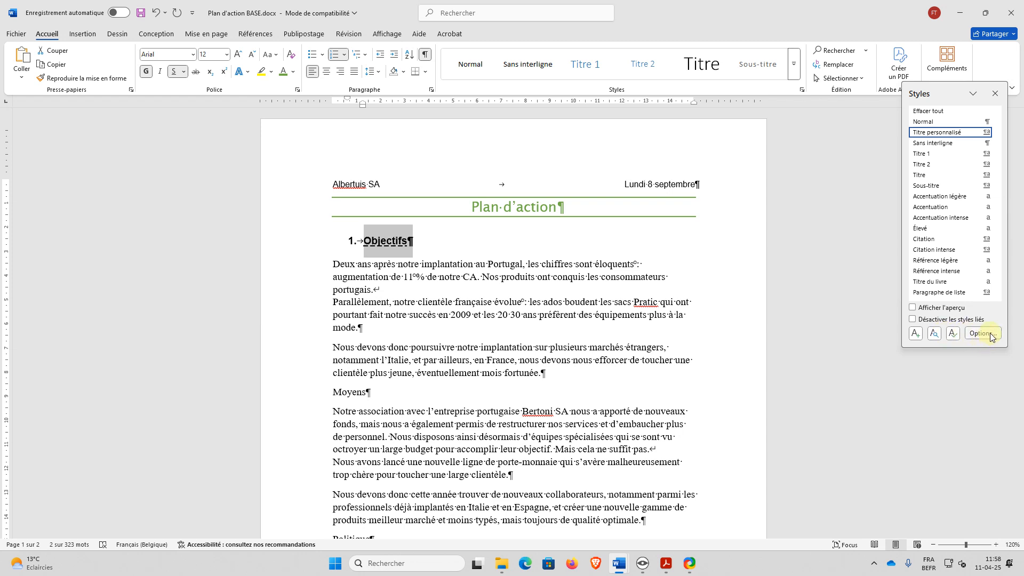
# Clear the formatting of the instance using the style "Titre personnalisé" and check the style's remaining options
pyautogui.click(997, 133)
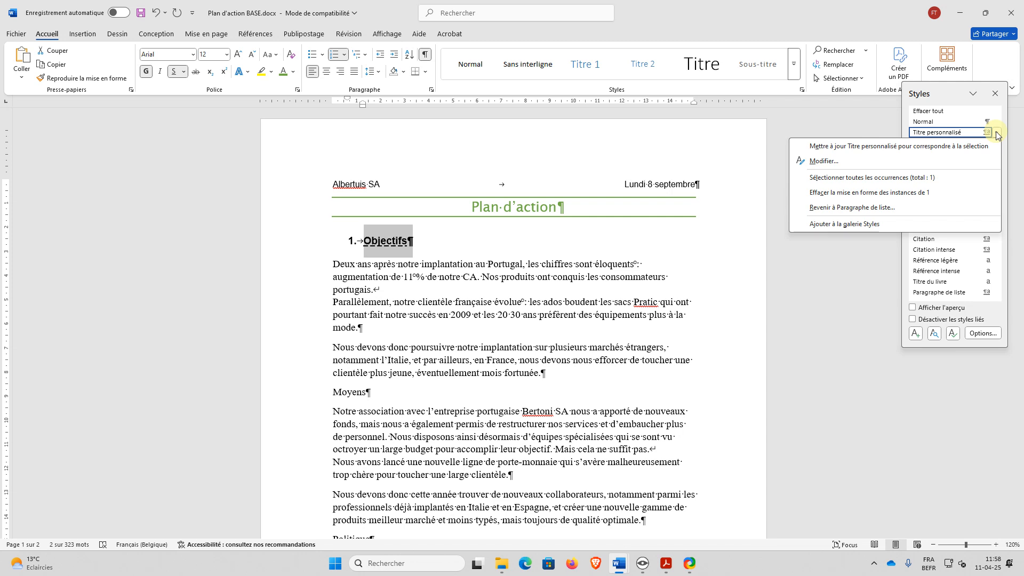
pyautogui.click(925, 193)
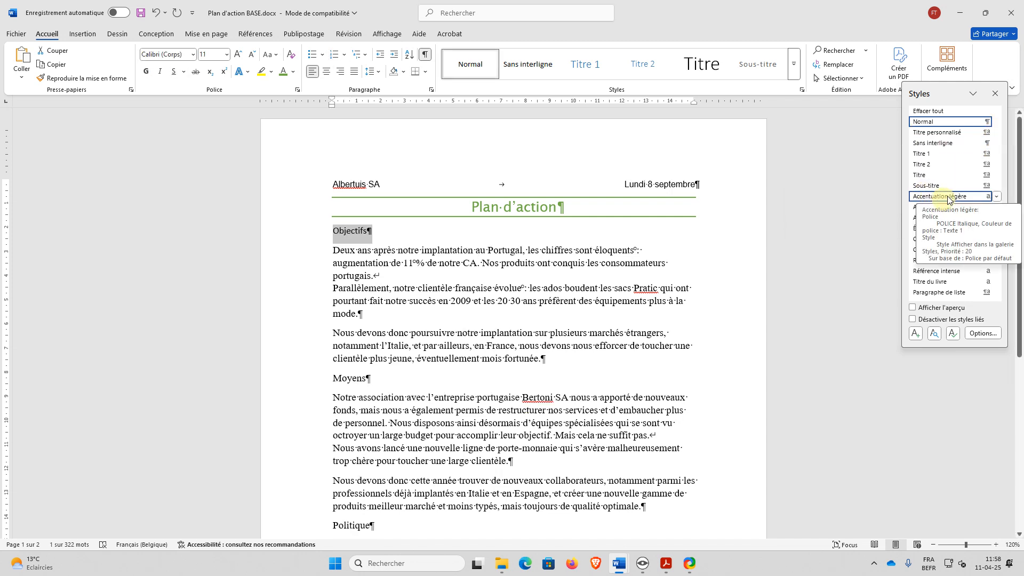
pyautogui.click(997, 132)
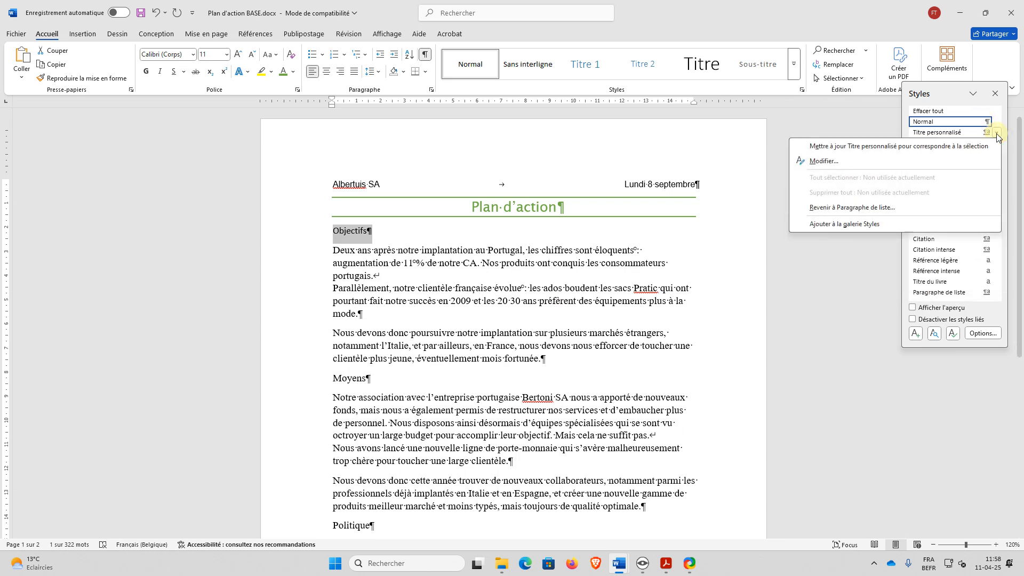
pyautogui.click(997, 134)
pyautogui.click(510, 288)
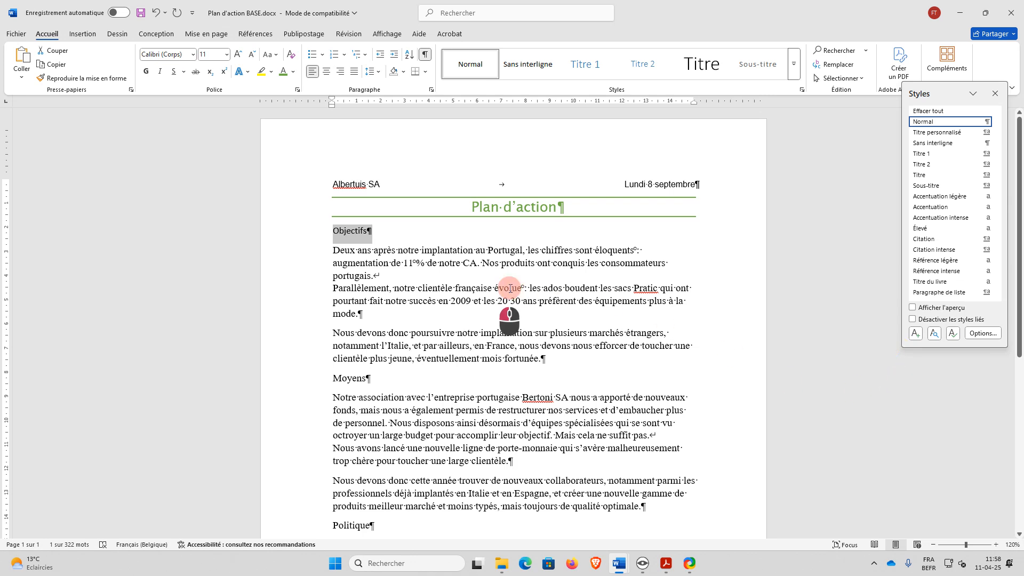
# Check the available options of the style "Titre personnalisé" again, both with the cursor in the Objectifs heading and with the whole heading selected
pyautogui.click(339, 231)
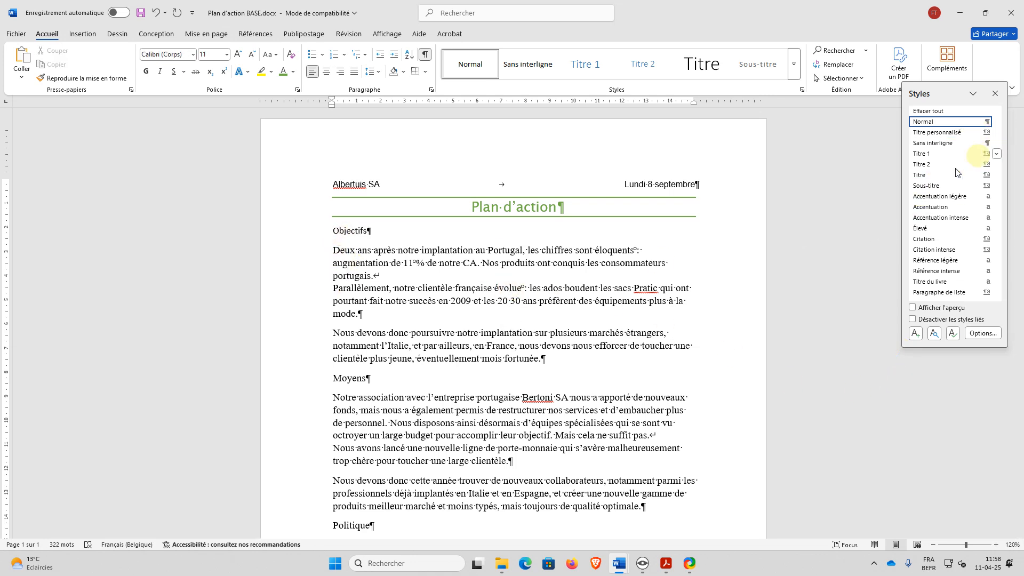
pyautogui.click(997, 133)
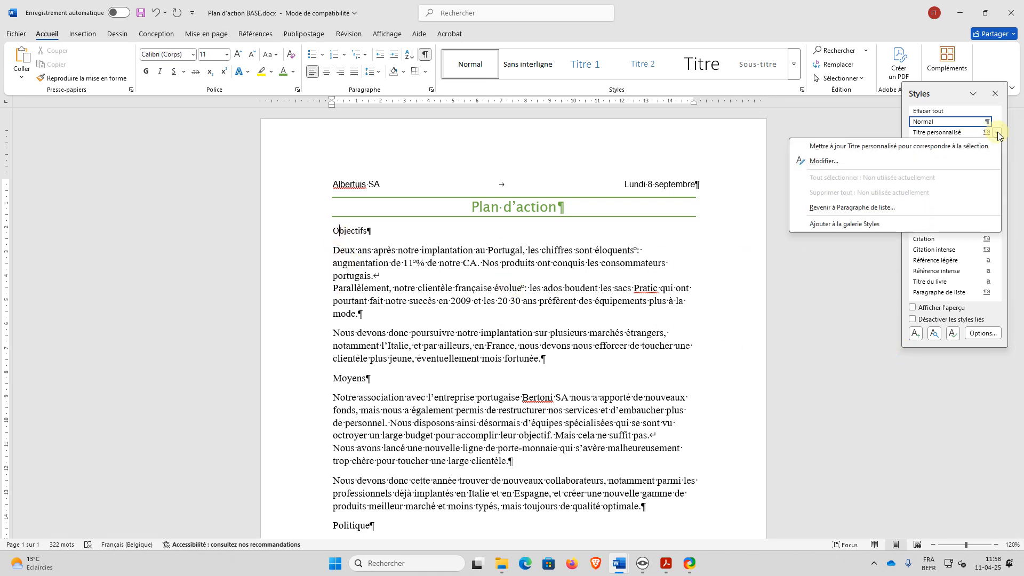
pyautogui.click(998, 132)
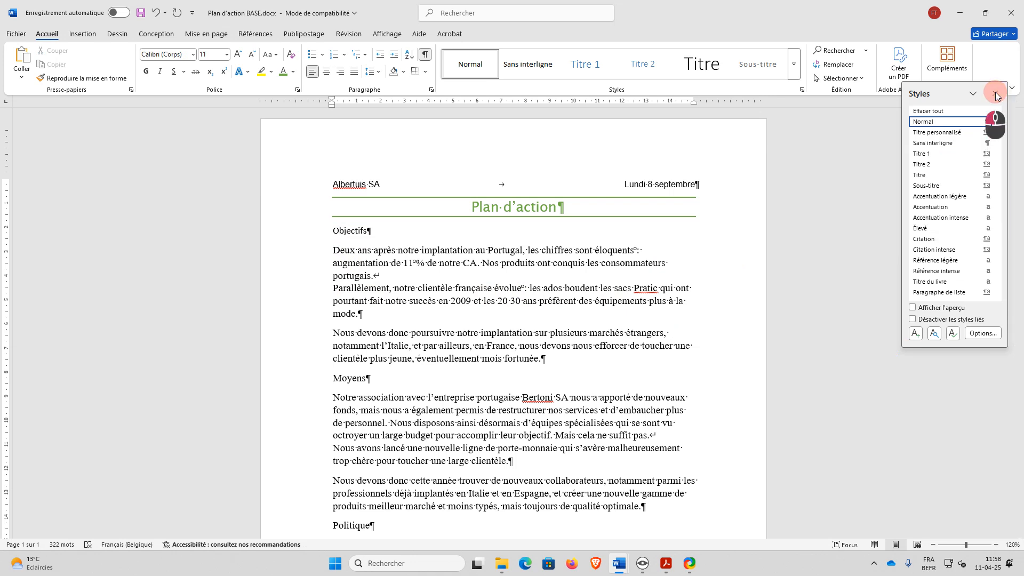
pyautogui.click(996, 94)
pyautogui.click(302, 232)
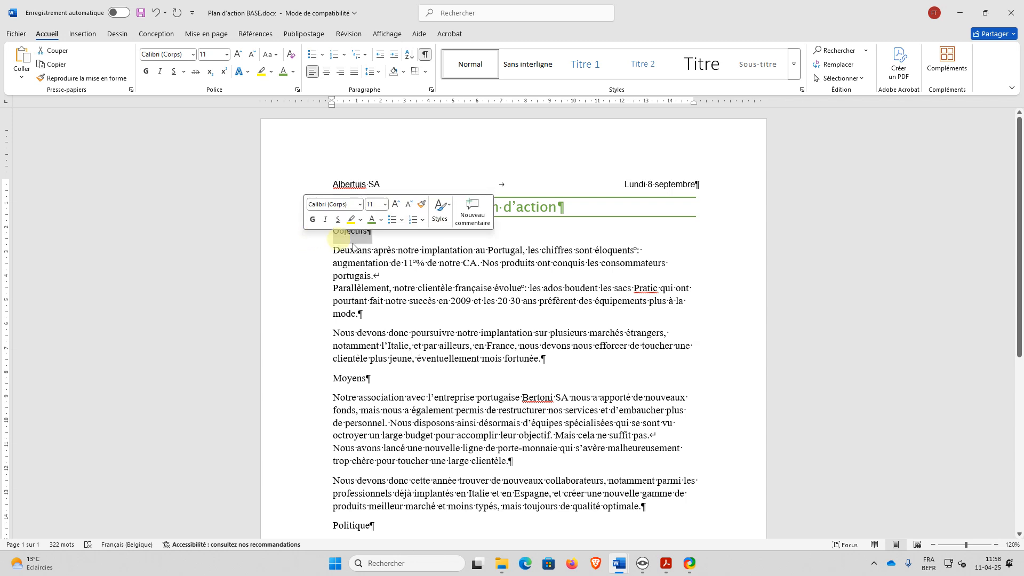
pyautogui.click(802, 89)
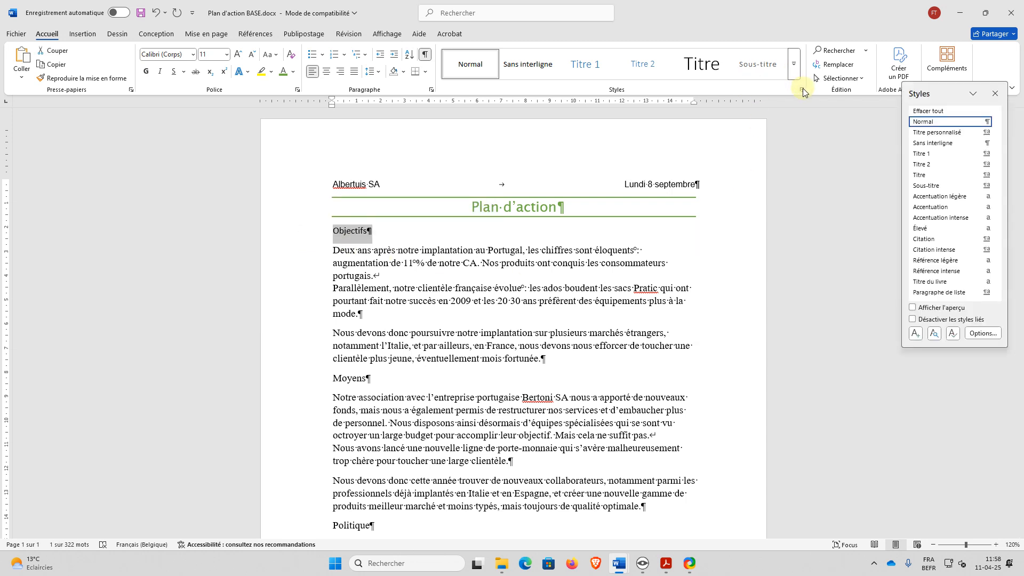
pyautogui.click(997, 133)
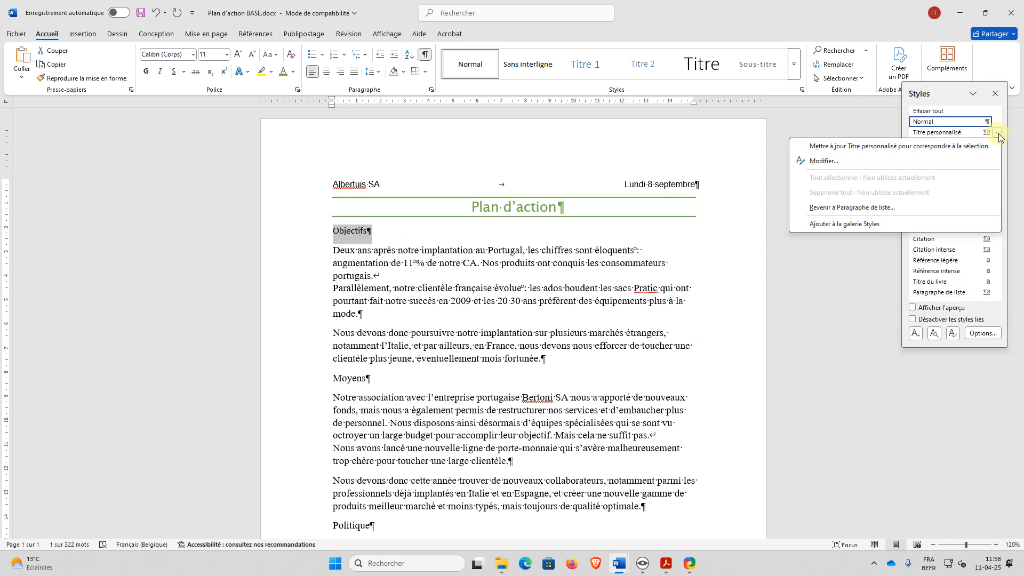
pyautogui.click(999, 133)
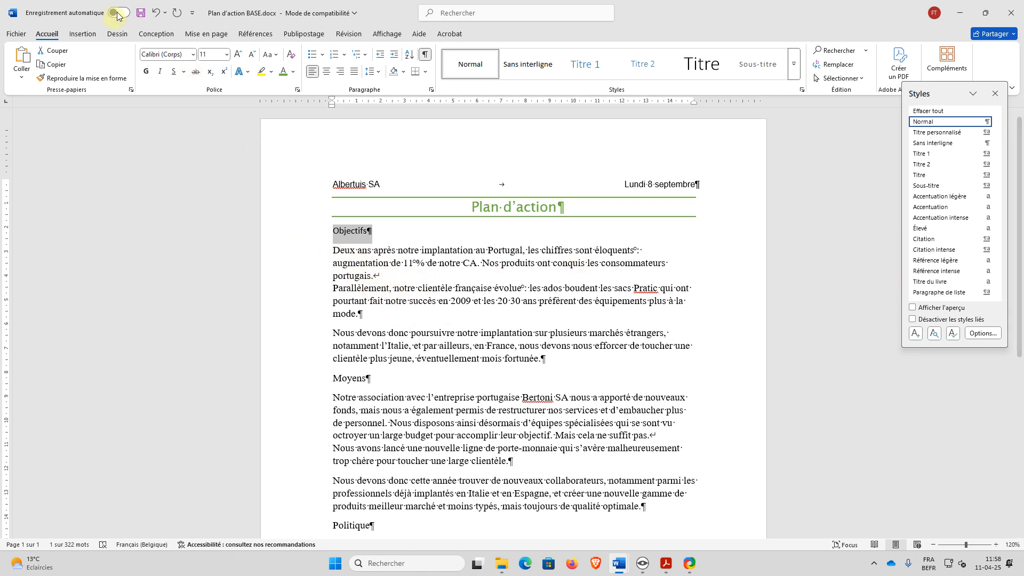
# Undo the clearing of the Objectifs heading's formatting and try to create a style named "Titre personnalisé" from it
pyautogui.click(157, 15)
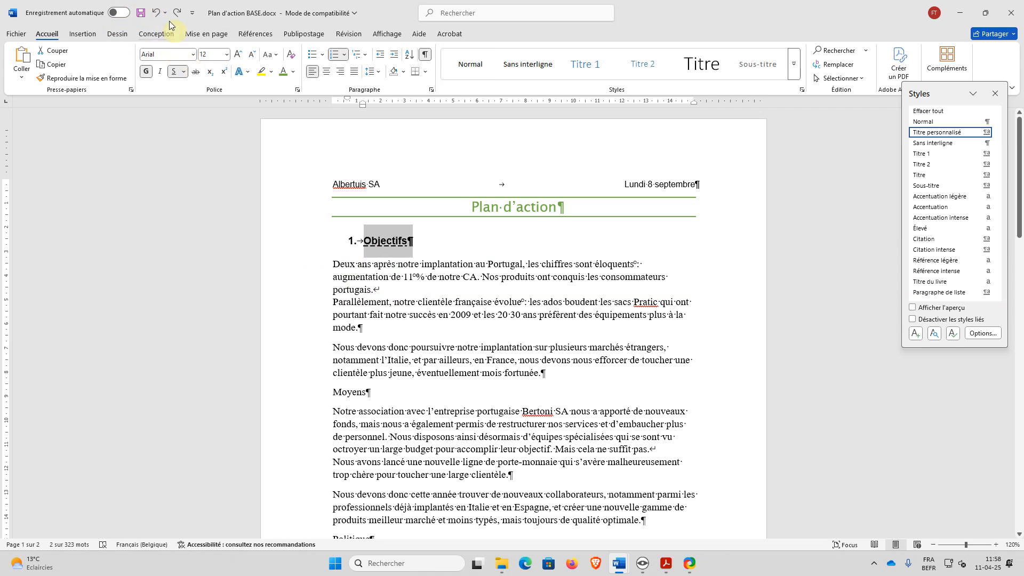
pyautogui.click(996, 95)
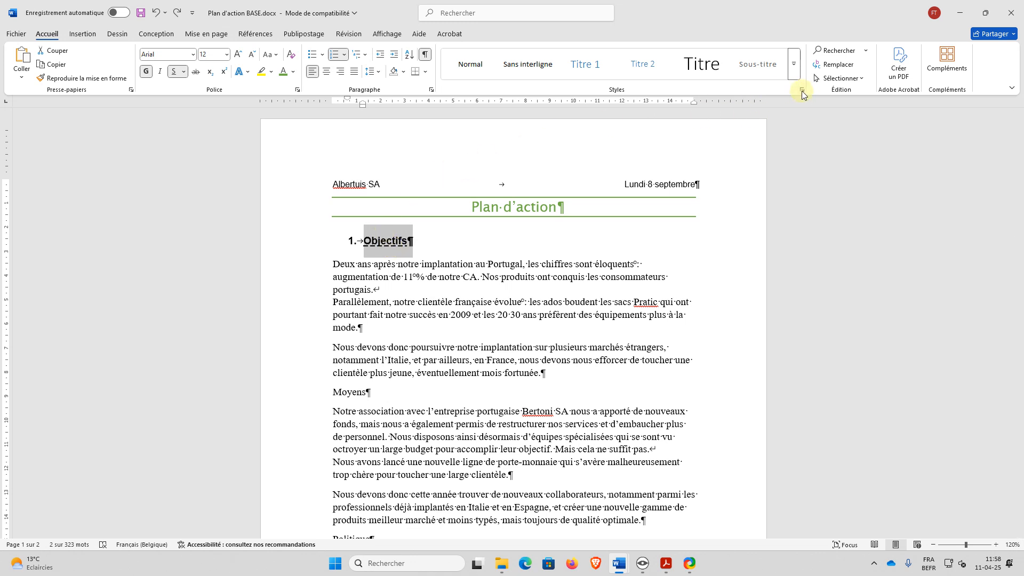
pyautogui.click(797, 78)
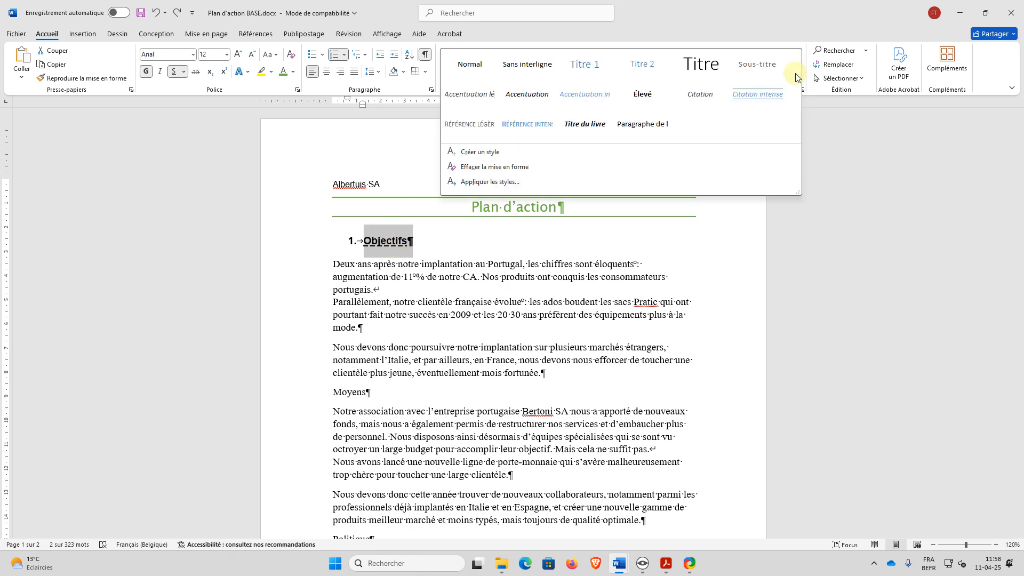
pyautogui.click(471, 153)
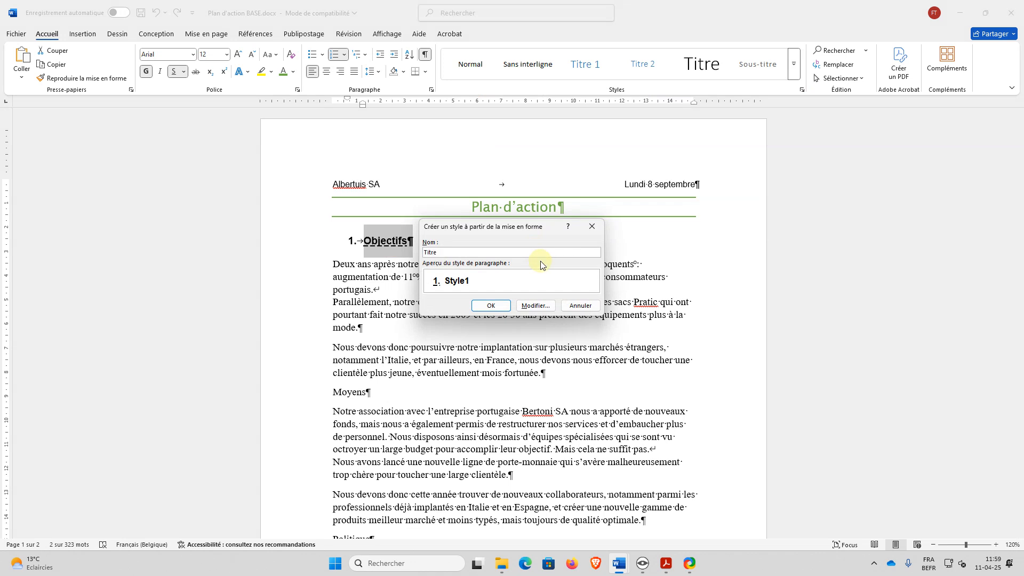
pyautogui.write('nnalisé')
pyautogui.press('Return')
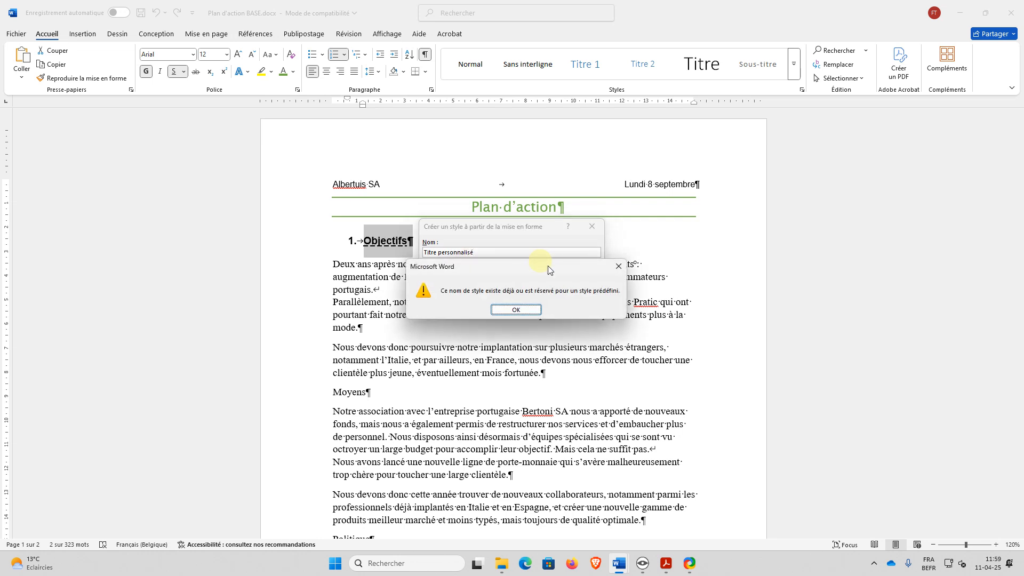
pyautogui.click(493, 310)
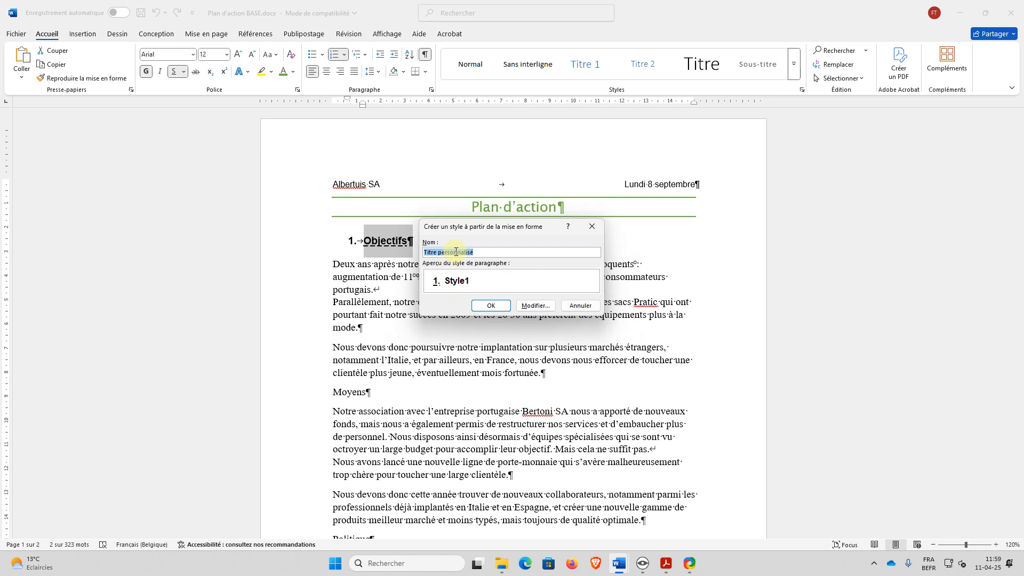
# Shorten the new style's name to "Titre perso" and create the style
pyautogui.click(463, 253)
pyautogui.moveTo(453, 252); pyautogui.dragTo(570, 254)
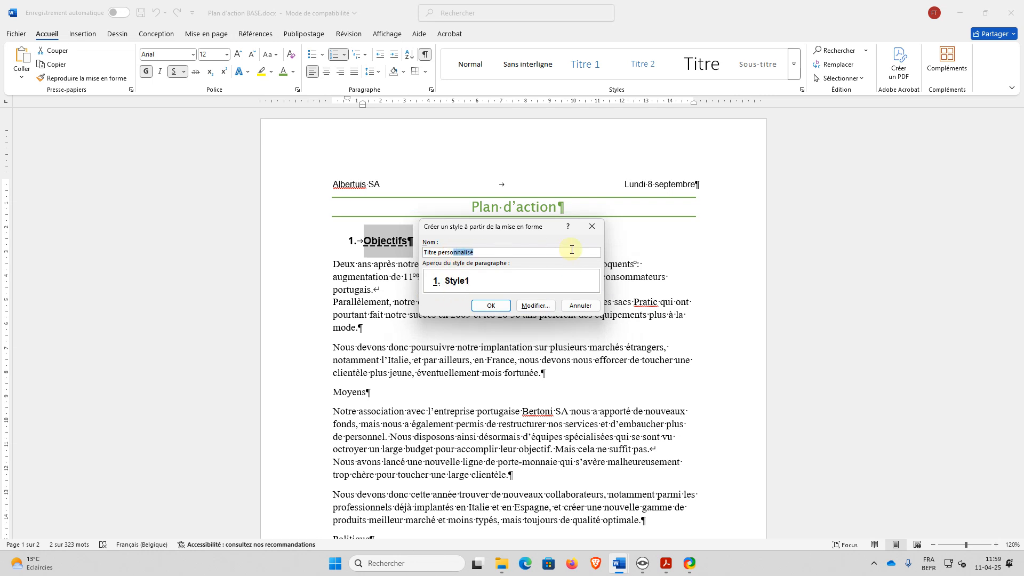
pyautogui.press('Delete')
pyautogui.click(491, 306)
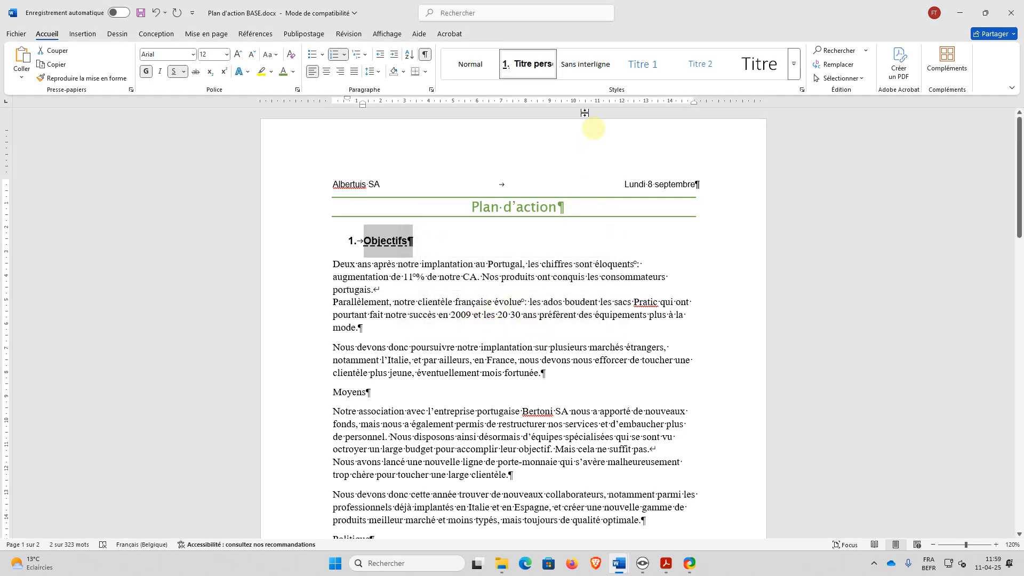
# Examine the extent of the first paragraph under the Objectifs heading, including its line break and its end-of-paragraph mark
pyautogui.click(431, 274)
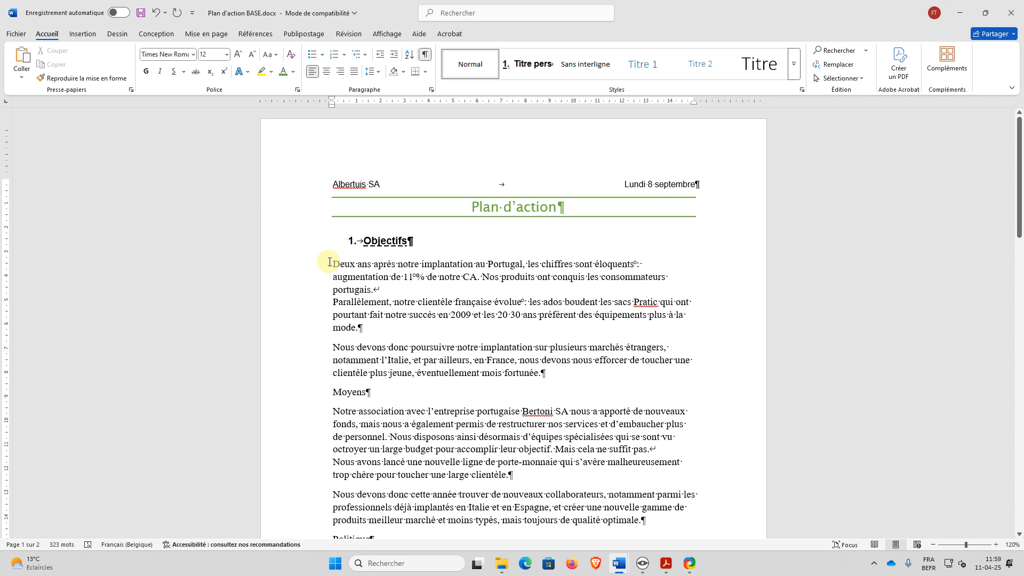
pyautogui.click(330, 263)
pyautogui.moveTo(332, 262); pyautogui.dragTo(368, 330)
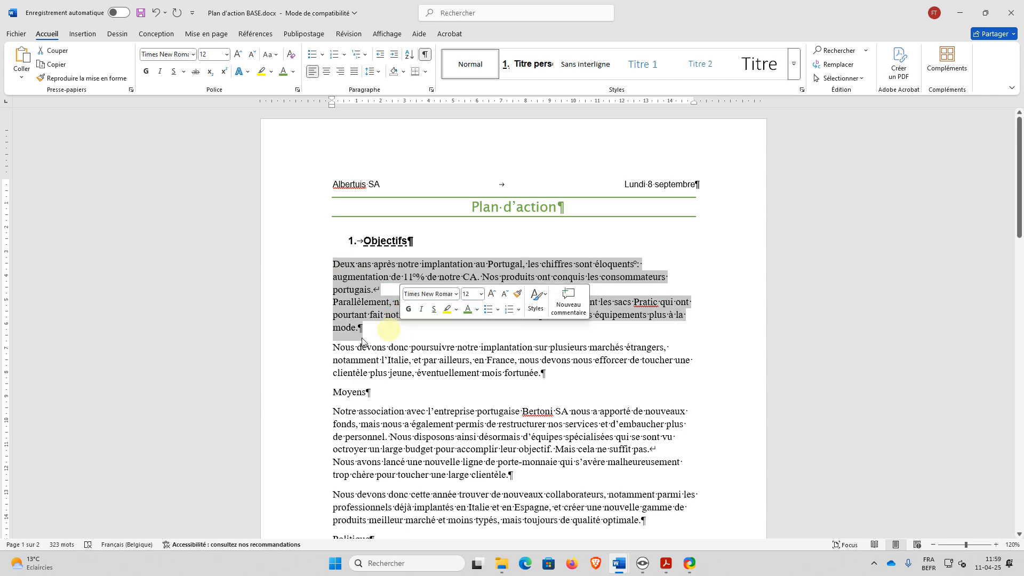
pyautogui.click(354, 320)
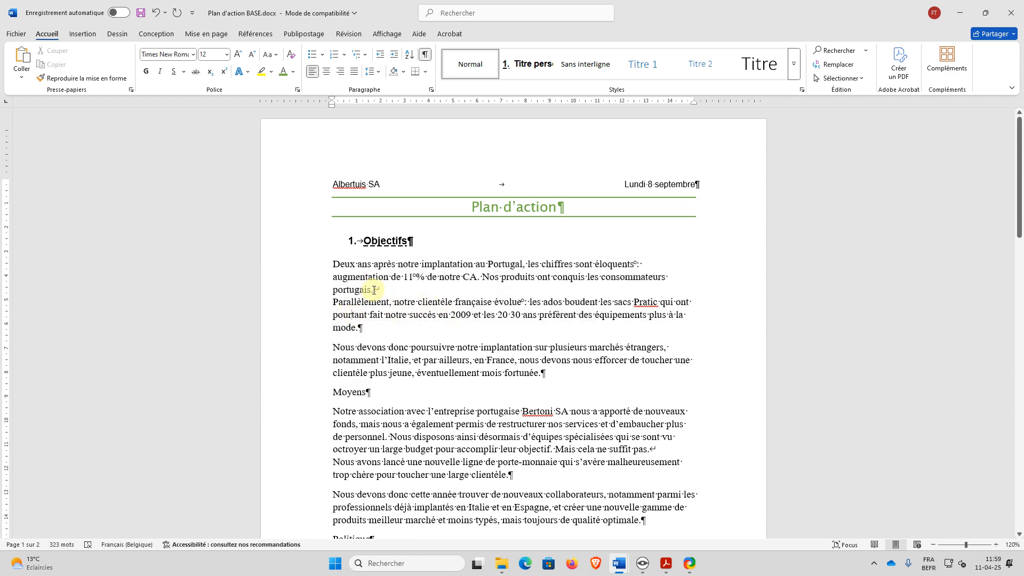
pyautogui.click(361, 328)
pyautogui.moveTo(361, 328); pyautogui.dragTo(372, 329)
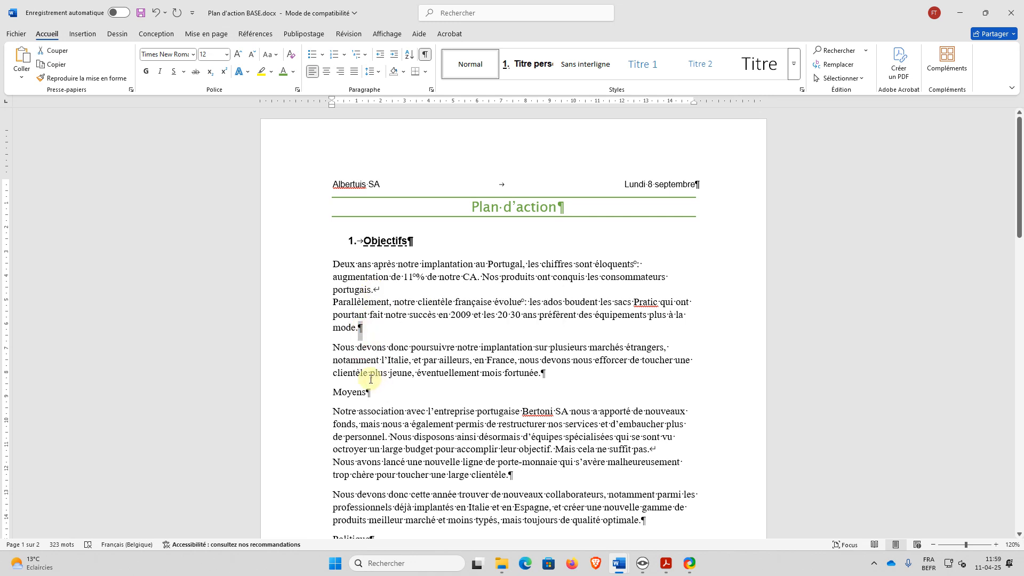
pyautogui.click(374, 293)
pyautogui.moveTo(371, 290); pyautogui.dragTo(377, 290)
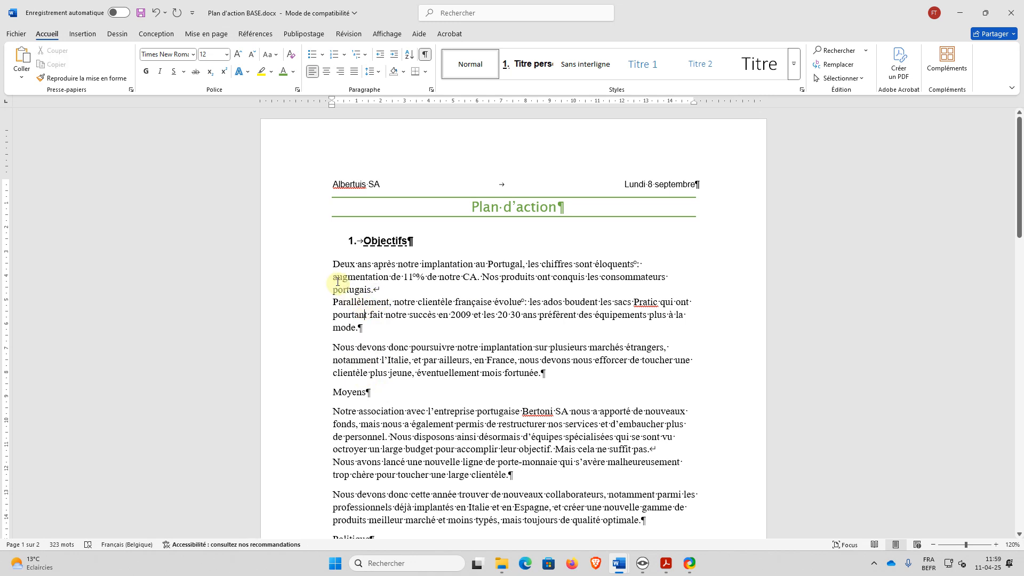
pyautogui.moveTo(334, 264); pyautogui.dragTo(382, 331)
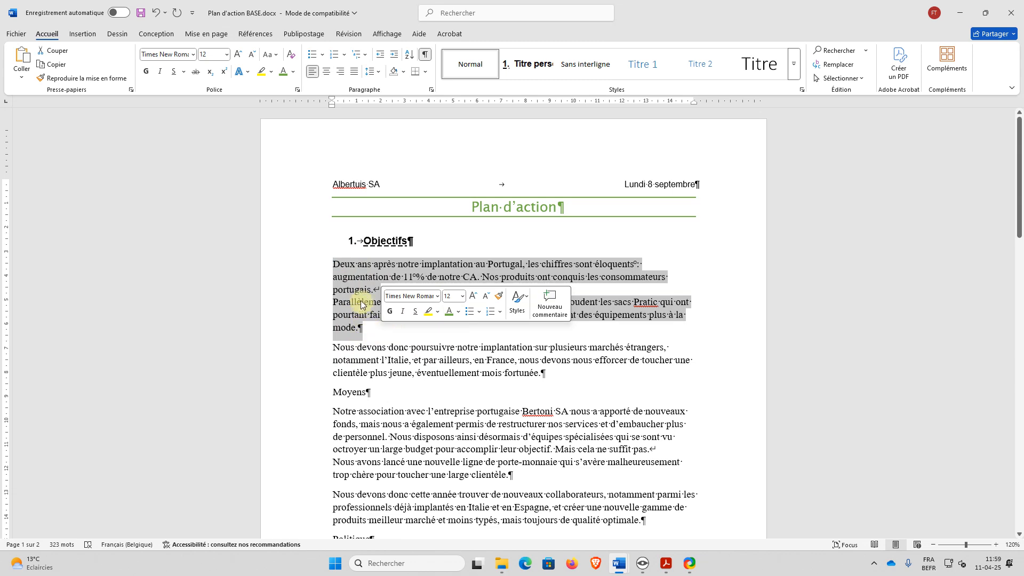
pyautogui.click(400, 299)
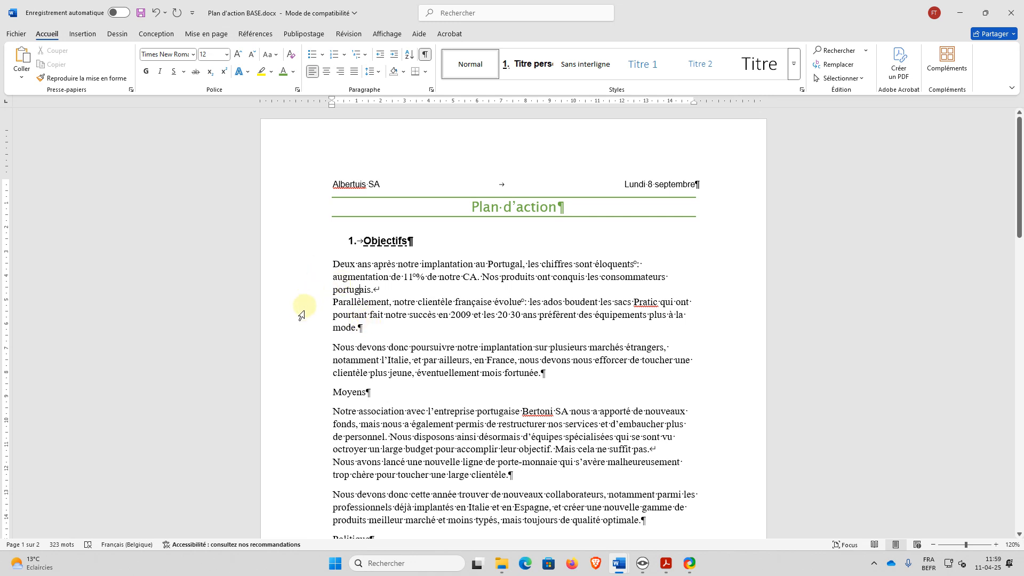
# Set the font of the whole first paragraph under Objectifs to Arial and check its paragraph spacing
pyautogui.moveTo(299, 264); pyautogui.dragTo(294, 334)
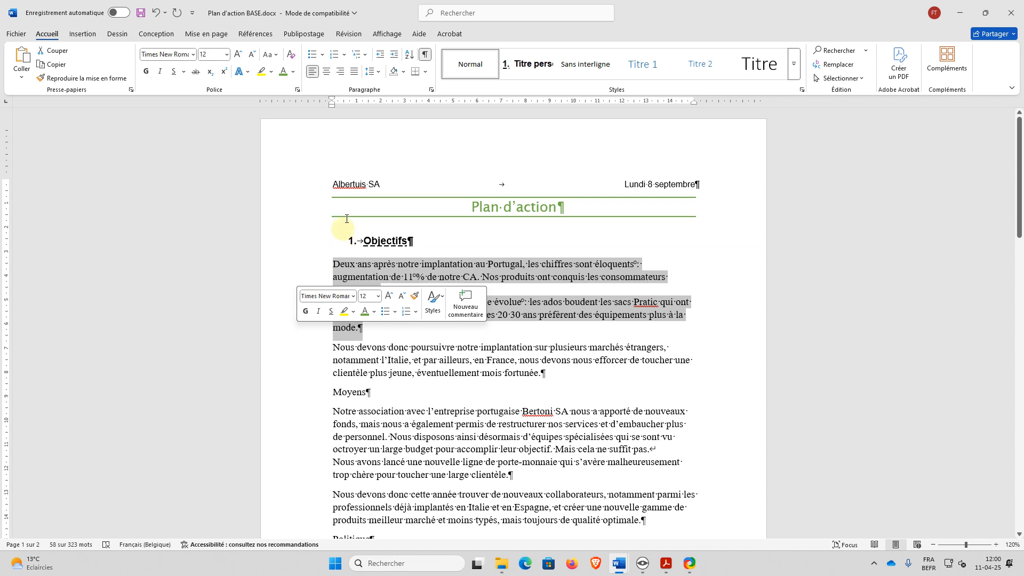
pyautogui.click(193, 55)
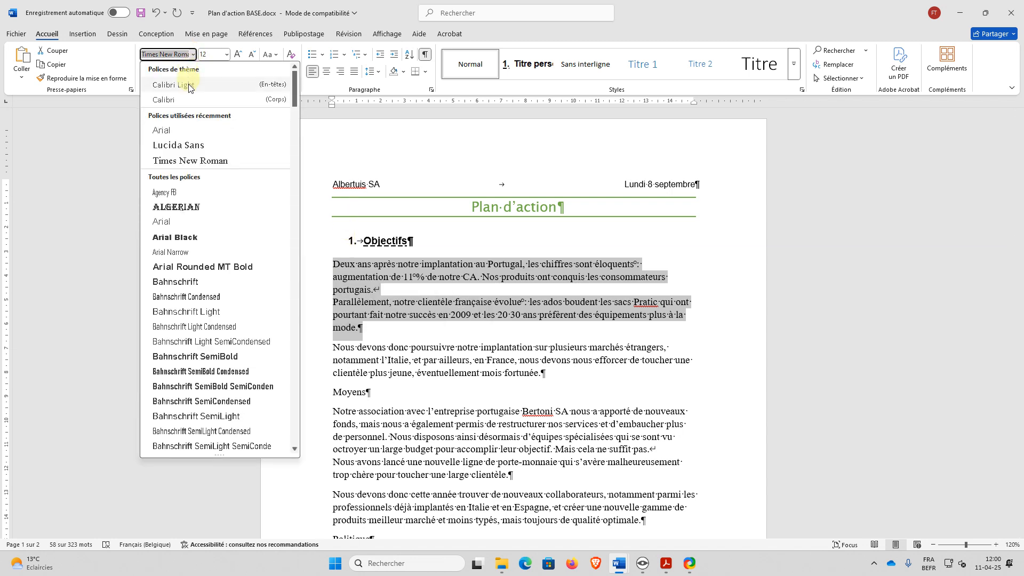
pyautogui.click(160, 130)
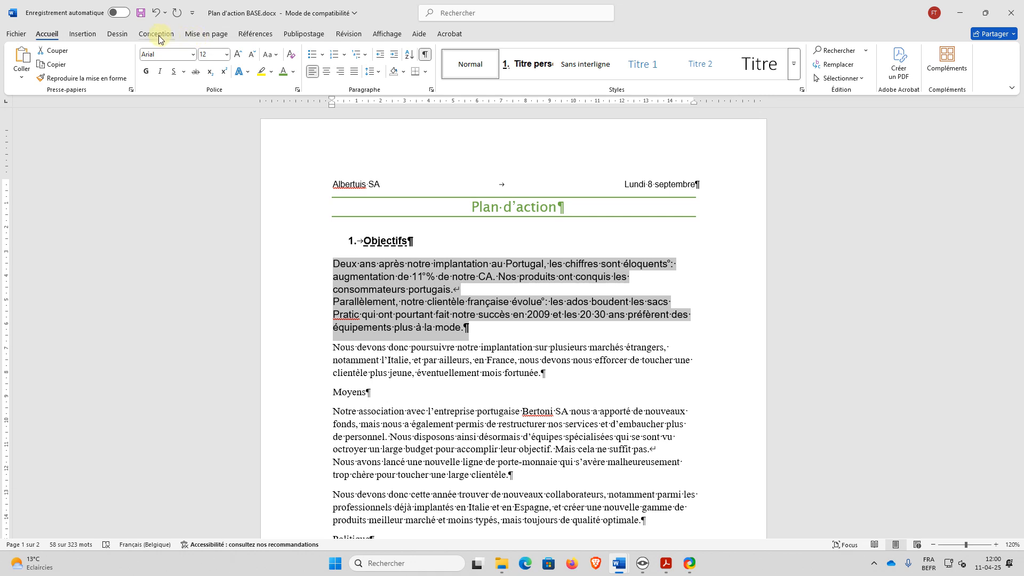
pyautogui.click(207, 34)
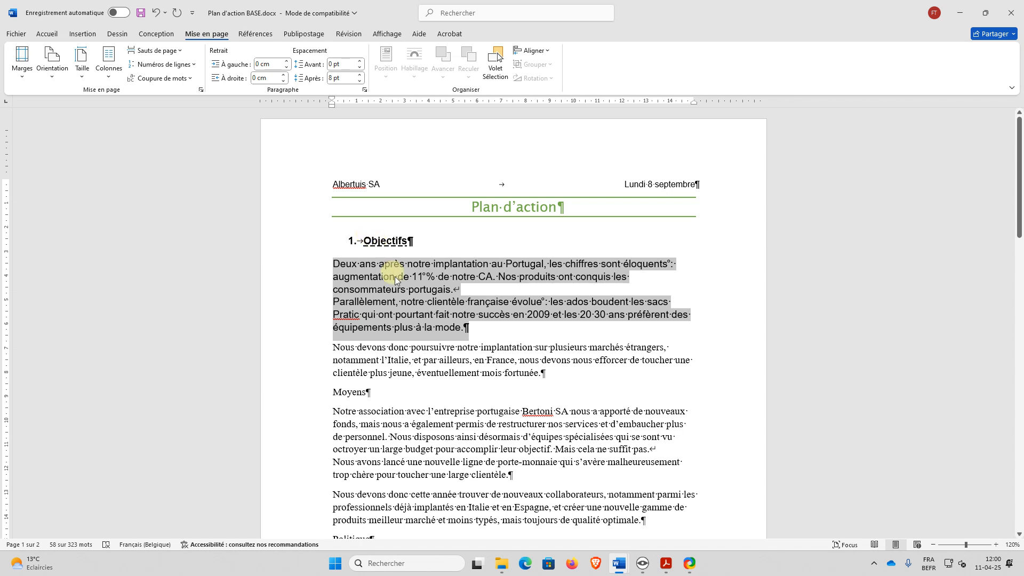
pyautogui.click(47, 34)
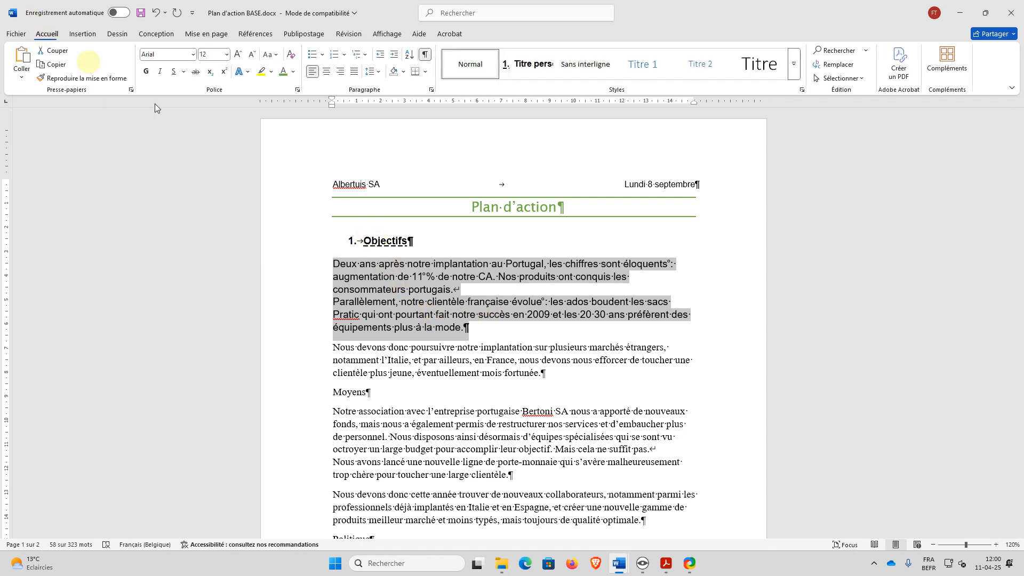
pyautogui.click(481, 328)
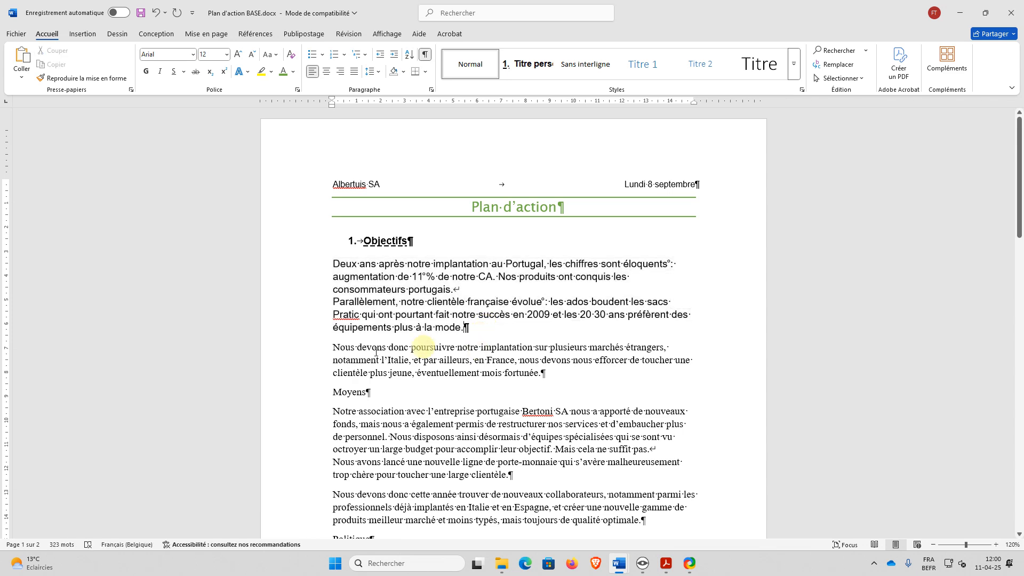
# Set the font of the second paragraph under Objectifs, starting "Nous devons donc poursuivre", to Arial
pyautogui.doubleClick(315, 346)
pyautogui.scroll(-1, 607, 283)
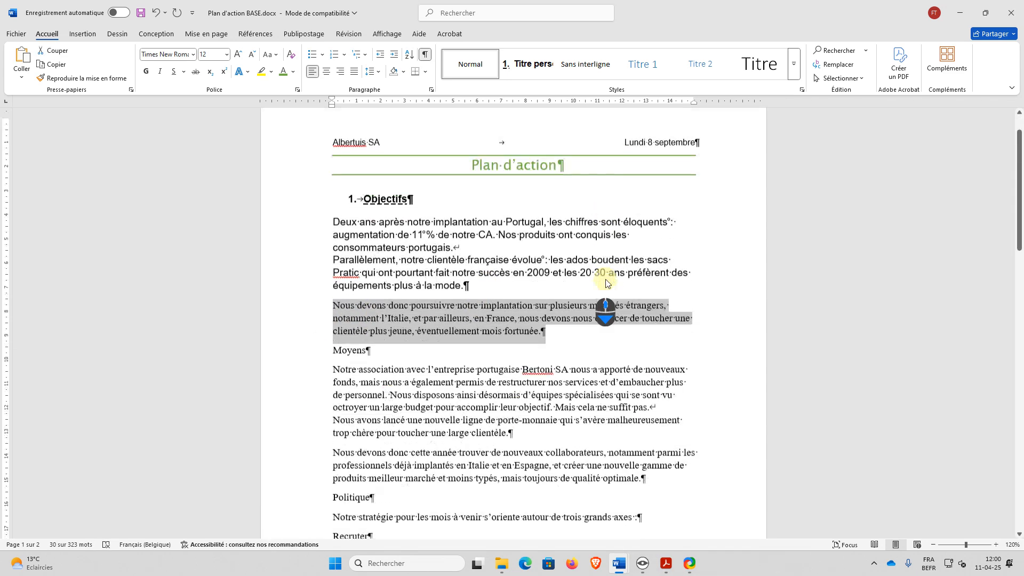
pyautogui.scroll(-2, 606, 283)
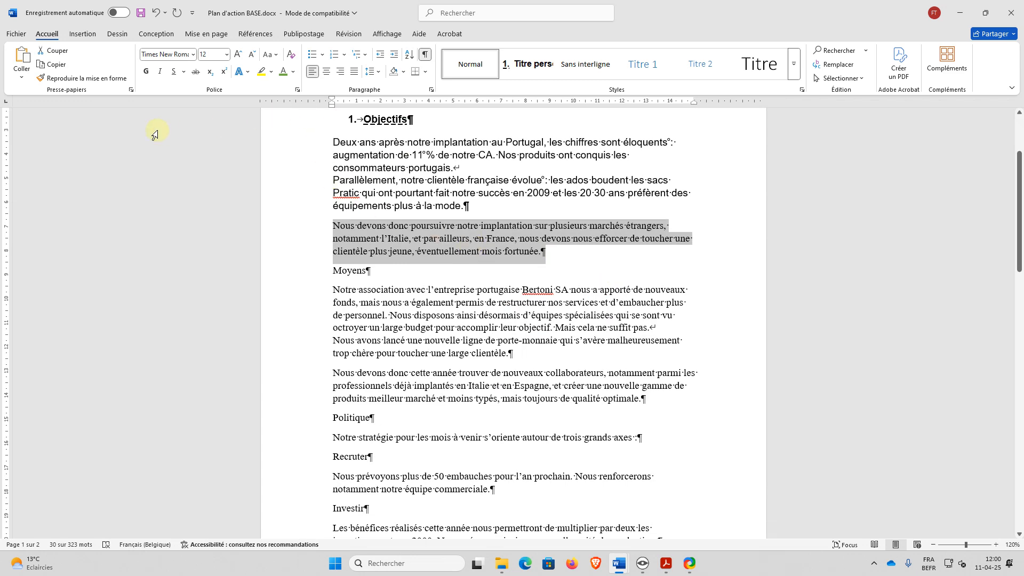
pyautogui.click(193, 54)
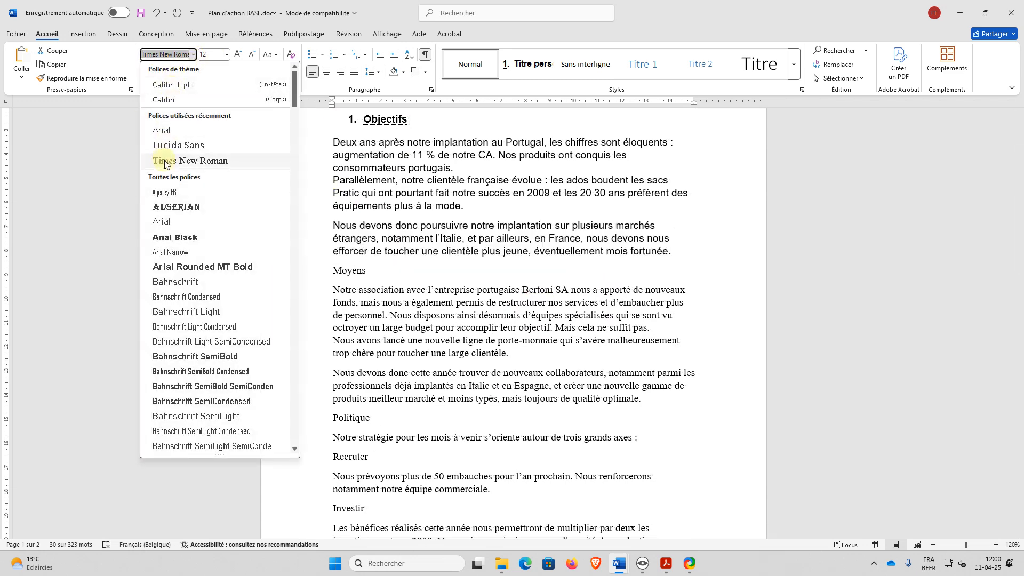
pyautogui.click(172, 130)
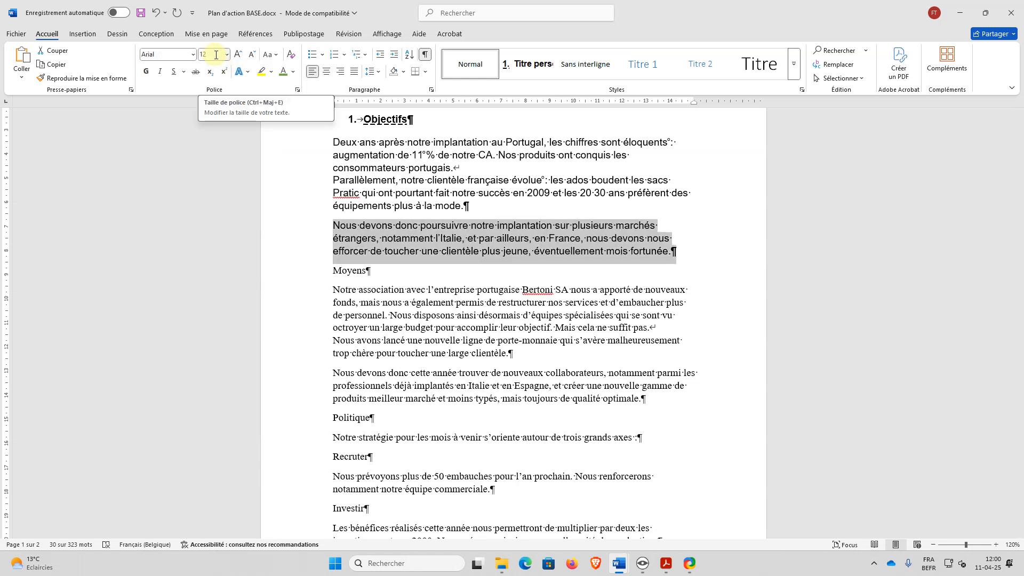
# Set the selected paragraph's spacing to 15 pt before and 12 pt after
pyautogui.click(206, 34)
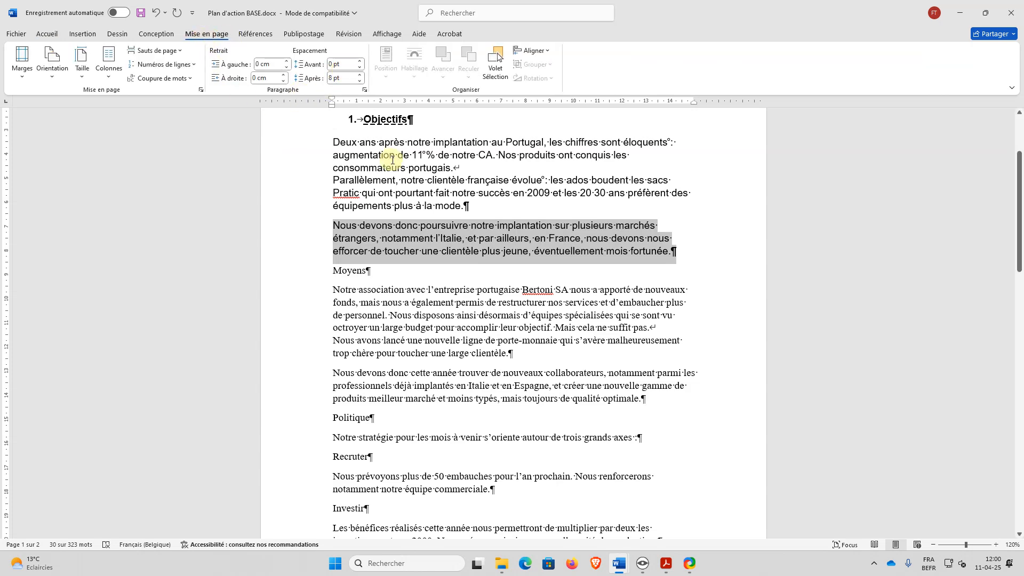
pyautogui.click(346, 63)
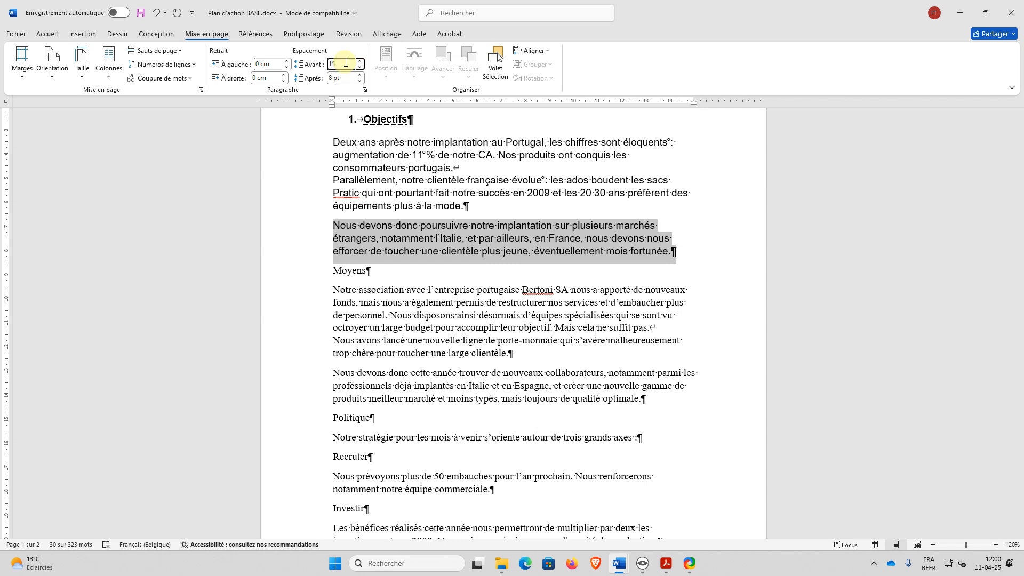
pyautogui.press('Return')
pyautogui.click(346, 77)
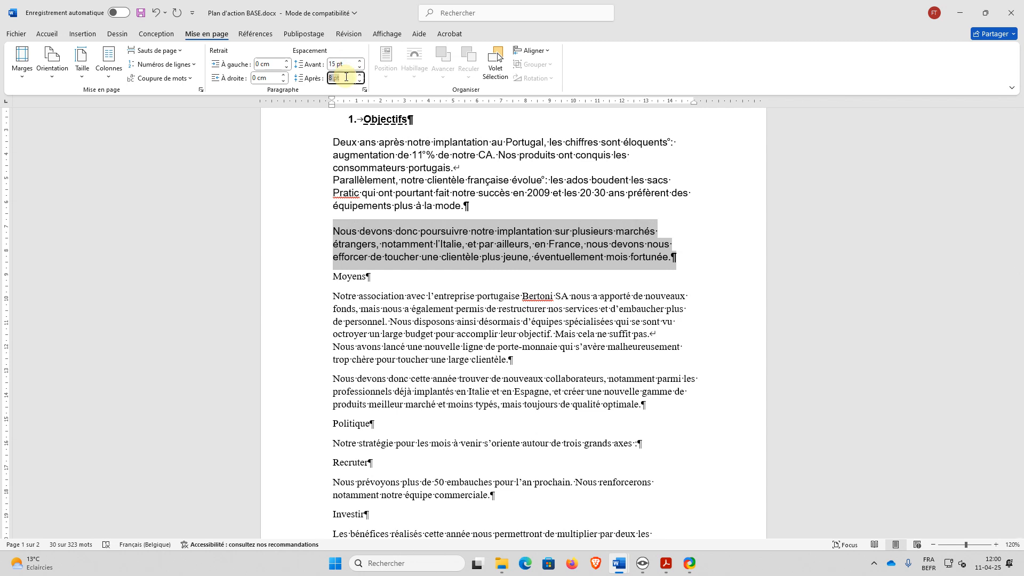
pyautogui.press('Return')
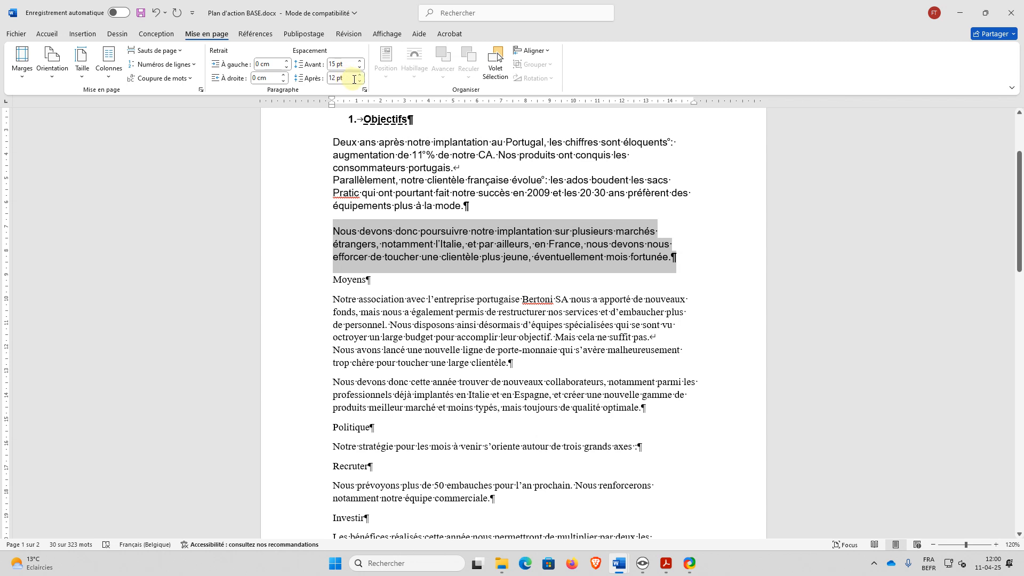
# Indent the paragraph starting "Nous devons donc poursuivre" by 2 cm on both the left and the right
pyautogui.click(273, 64)
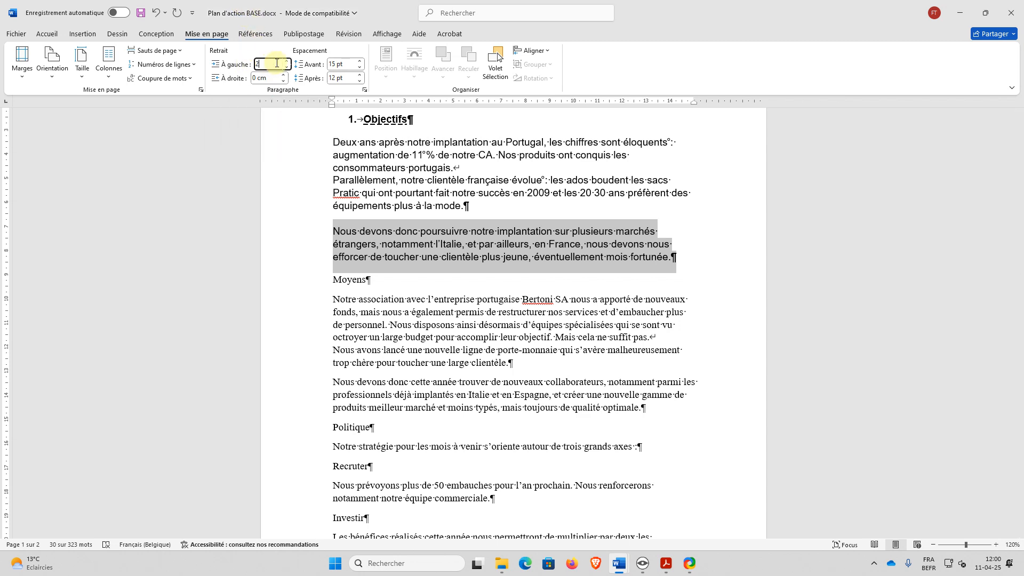
pyautogui.write('2')
pyautogui.press('Return')
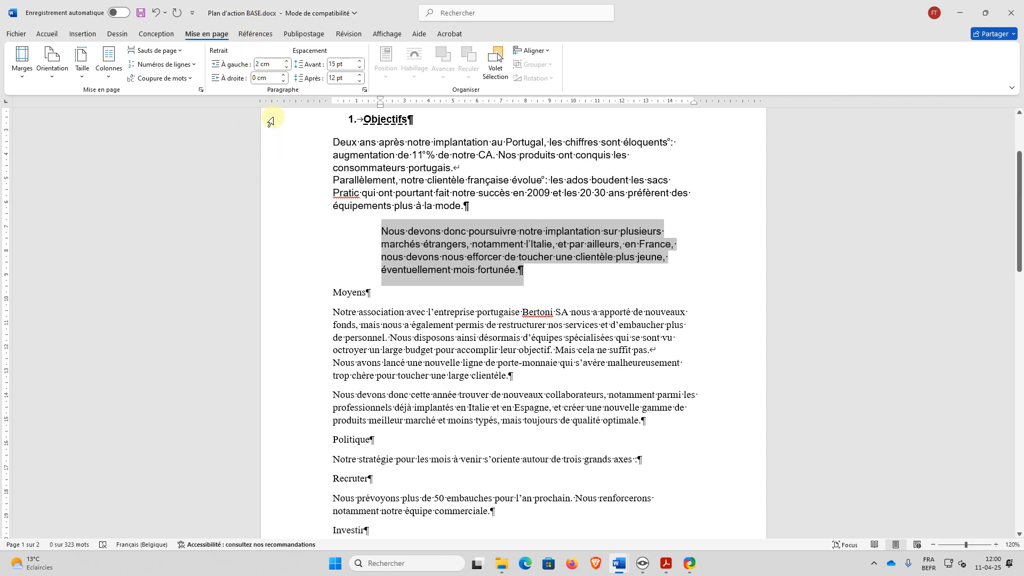
pyautogui.click(276, 79)
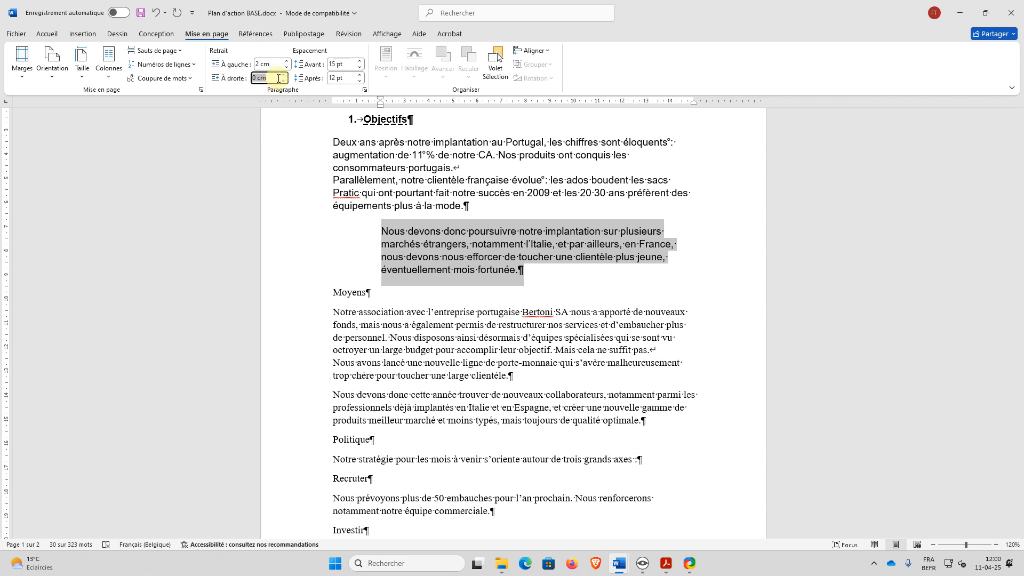
pyautogui.write('2')
pyautogui.press('Return')
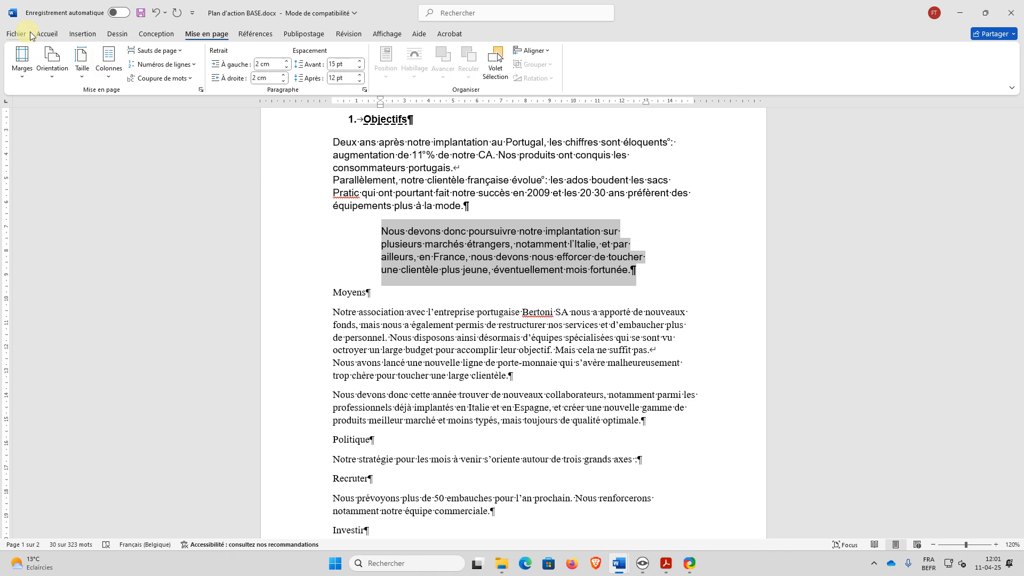
# Set the indented paragraph's line spacing to 1,5 and check the value in its paragraph settings
pyautogui.click(49, 33)
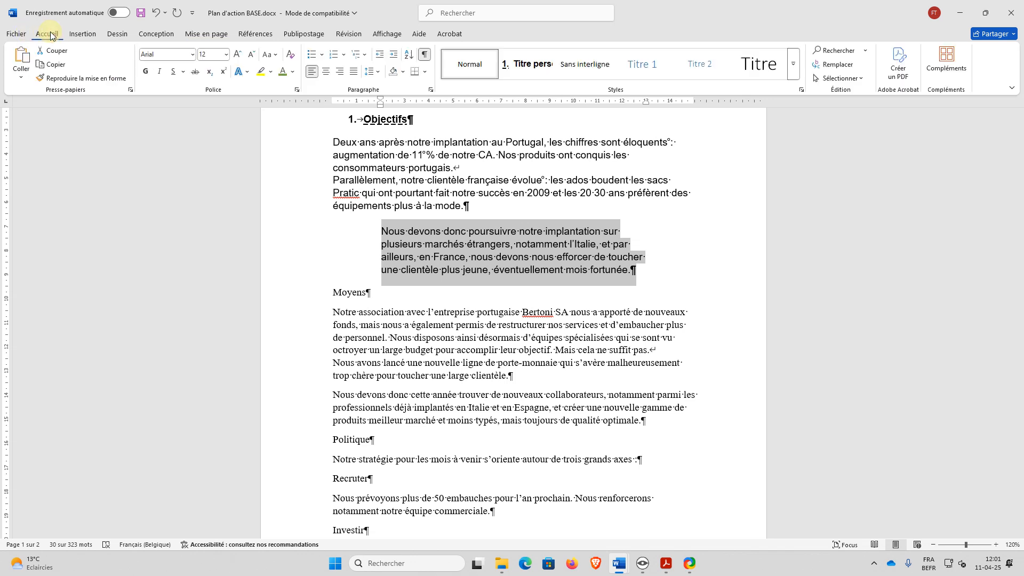
pyautogui.click(381, 73)
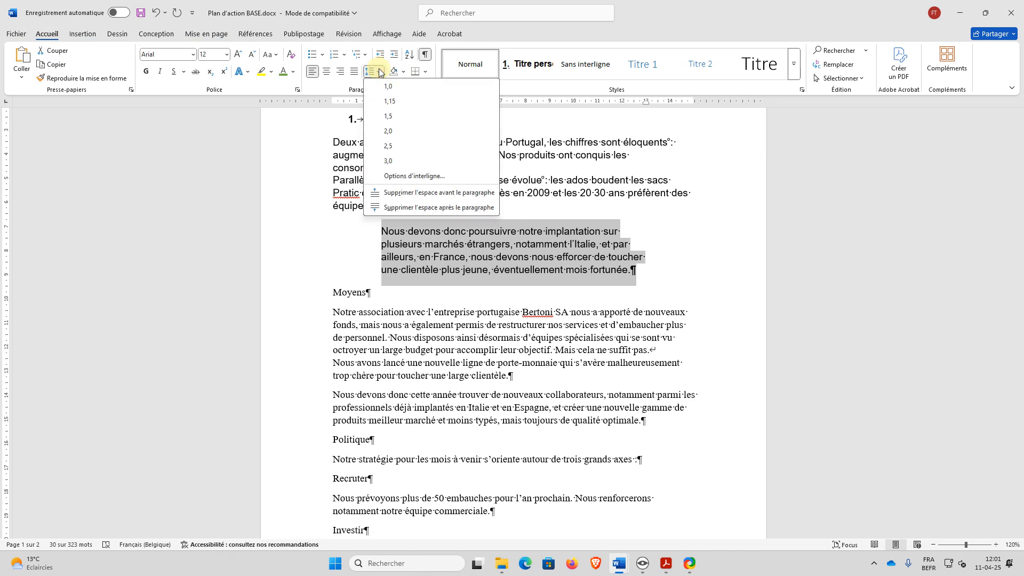
pyautogui.click(388, 116)
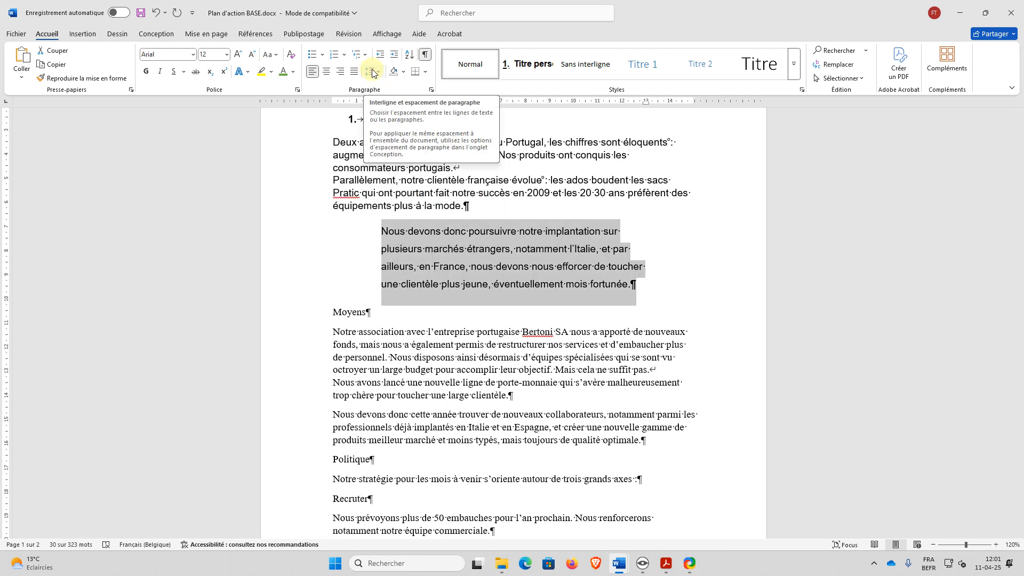
pyautogui.click(431, 89)
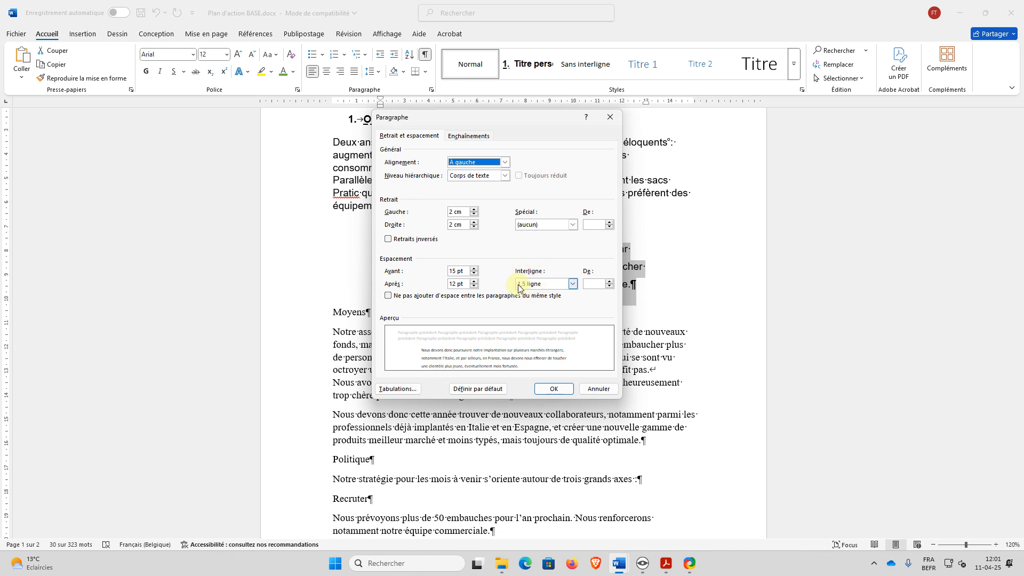
pyautogui.click(599, 389)
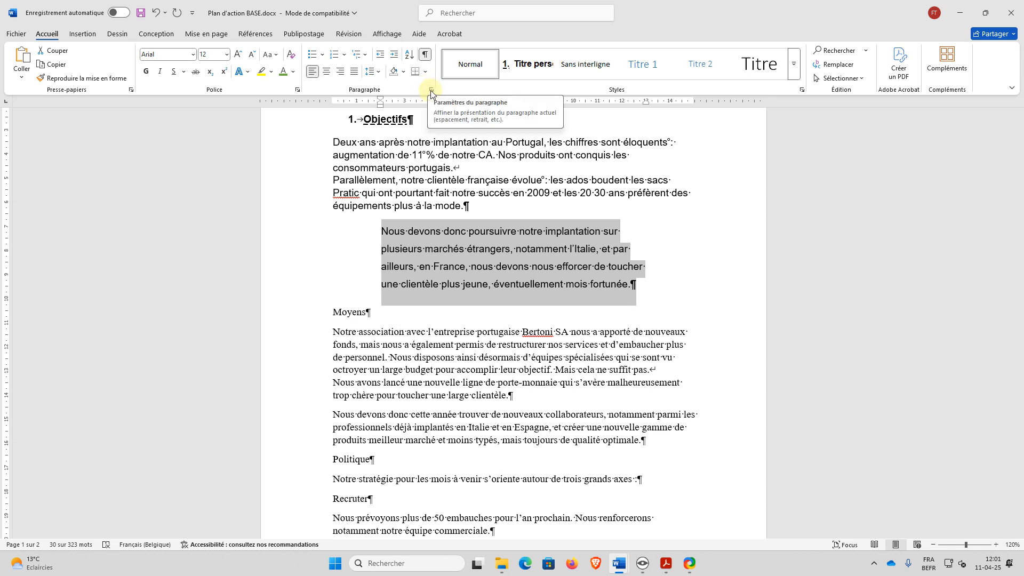
pyautogui.click(380, 72)
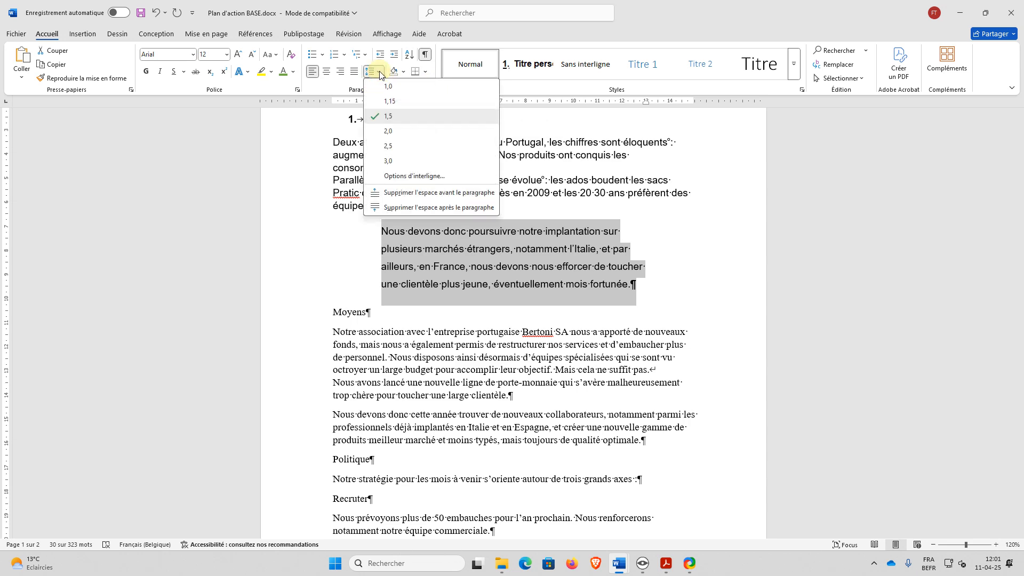
pyautogui.click(380, 73)
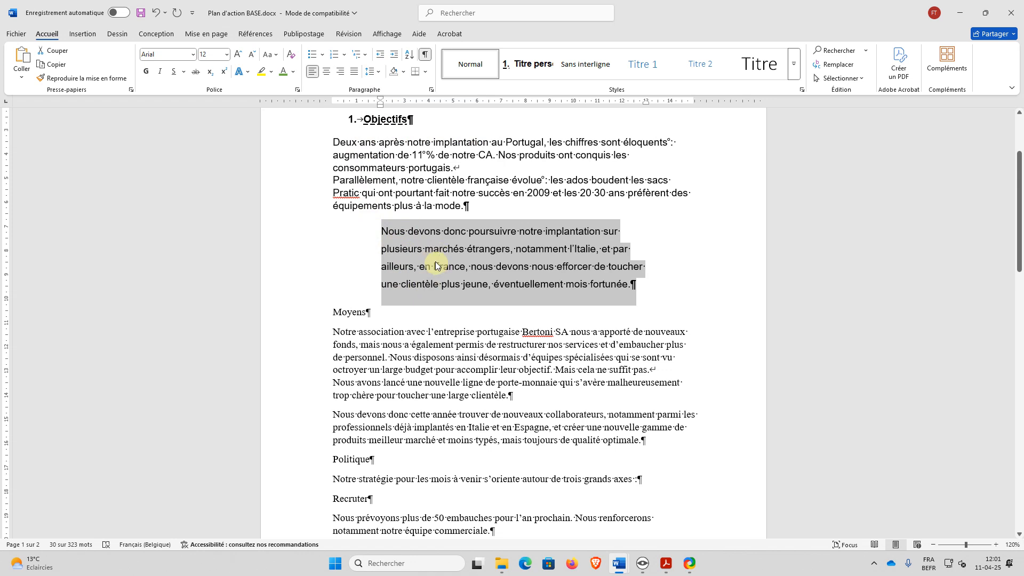
# Justify the indented paragraph and save its formatting as a new style named "conclusion"
pyautogui.click(355, 72)
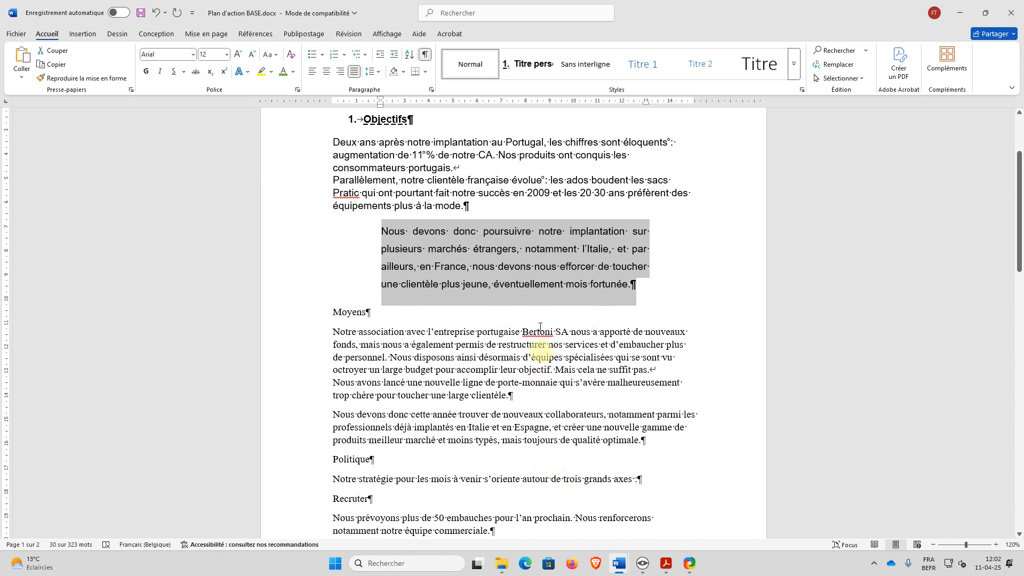
pyautogui.scroll(2, 427, 299)
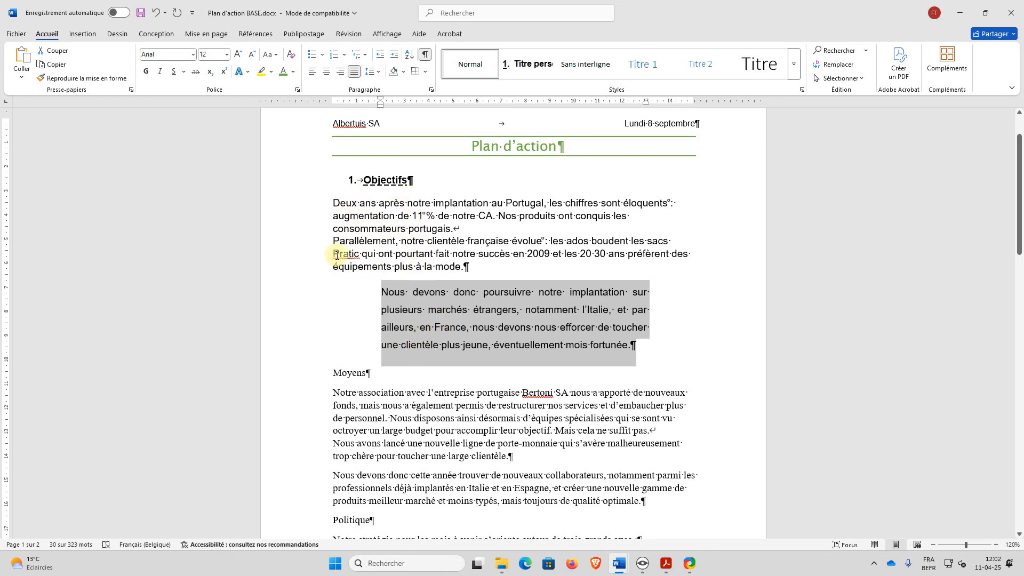
pyautogui.click(794, 65)
pyautogui.click(513, 154)
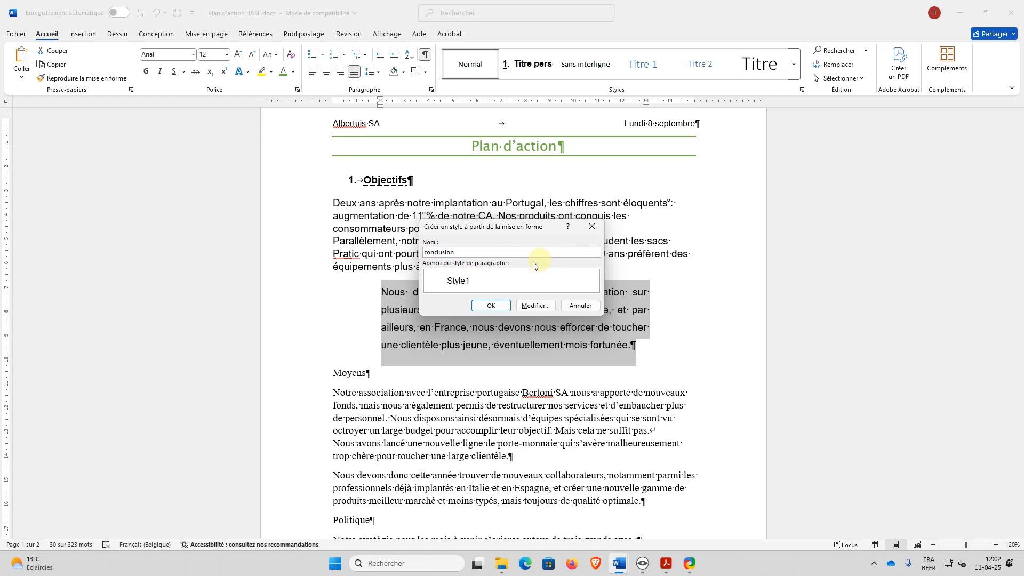
pyautogui.click(493, 306)
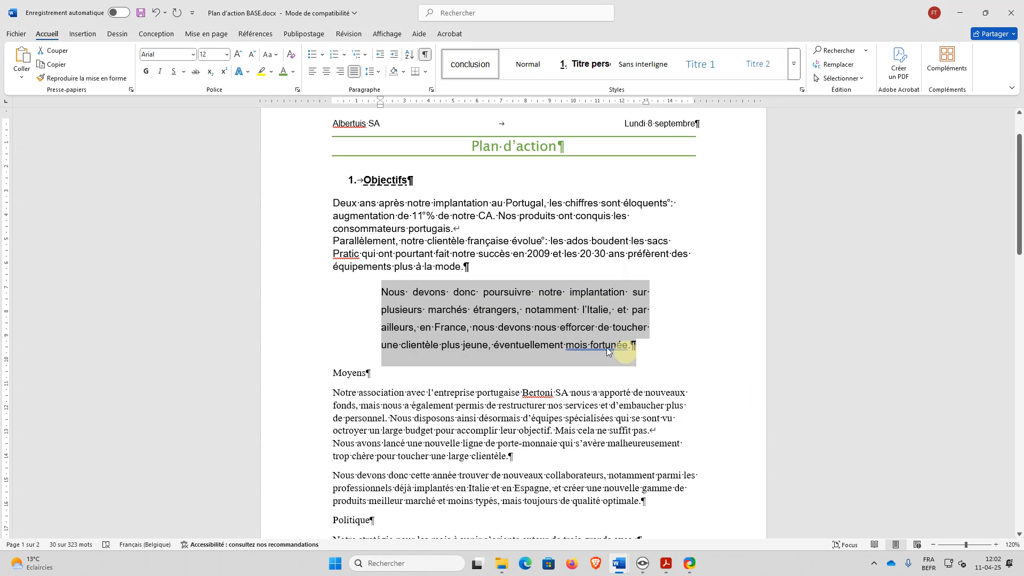
# Apply the Titre perso style to the Moyens subheading
pyautogui.scroll(-1, 480, 360)
pyautogui.scroll(-2, 480, 360)
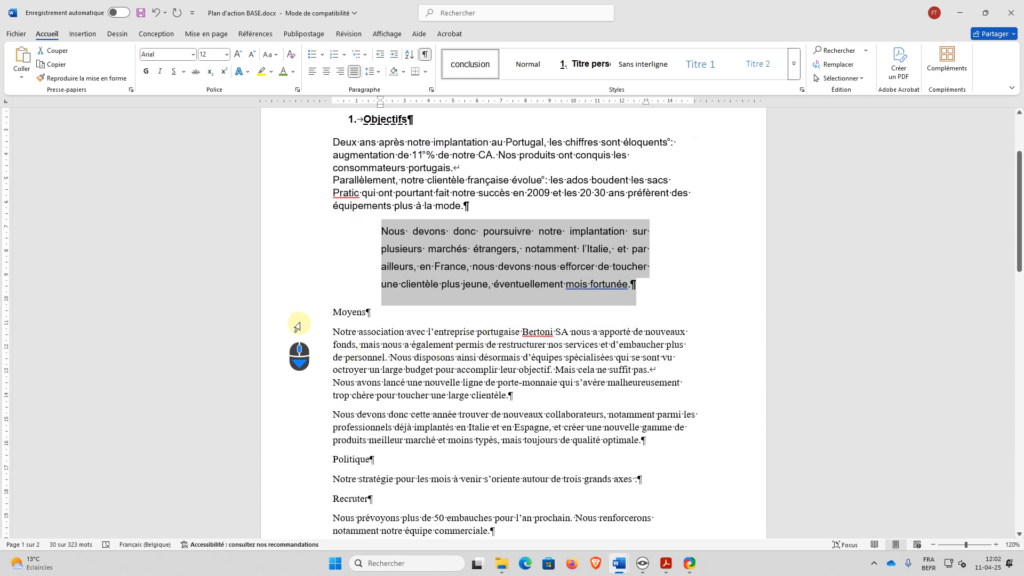
pyautogui.click(297, 312)
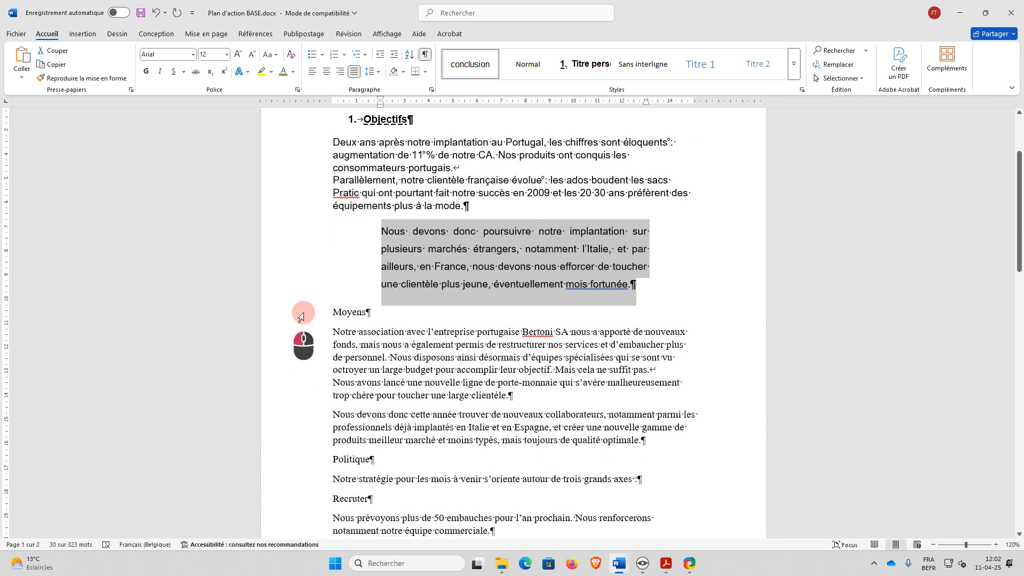
pyautogui.click(664, 567)
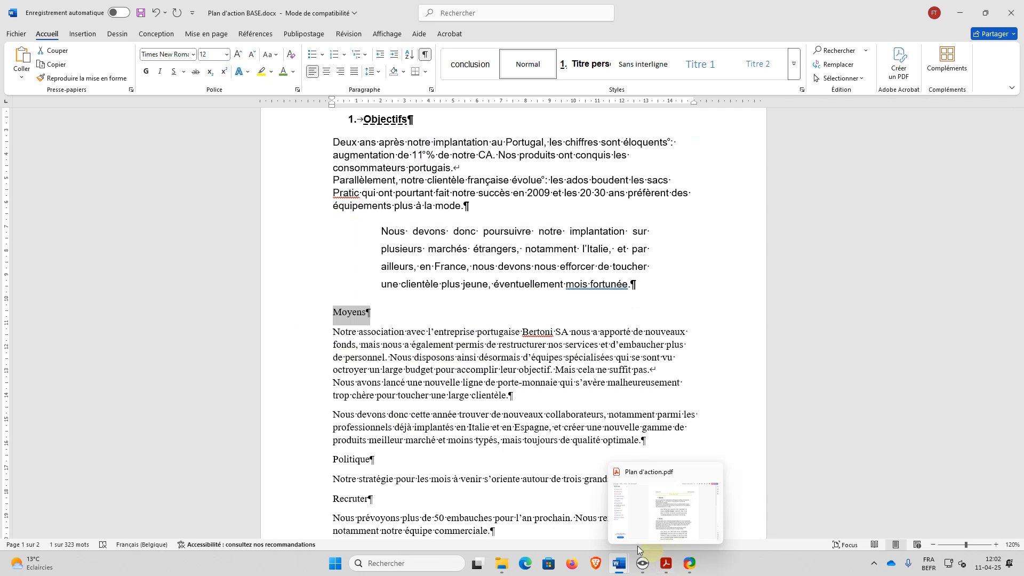
pyautogui.click(592, 64)
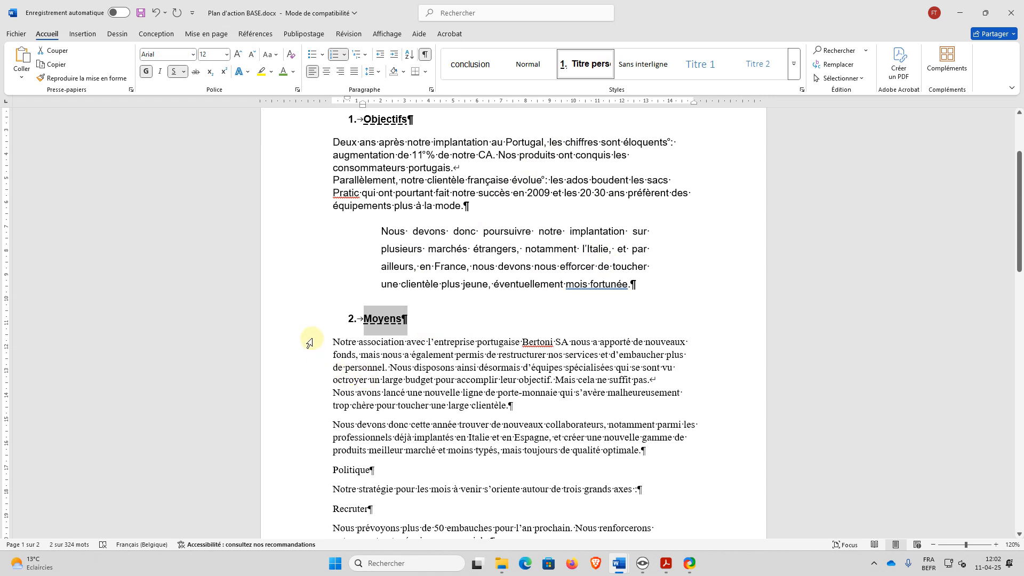
# Apply the Normal style to the whole first paragraph under Moyens, starting "Notre association"
pyautogui.moveTo(309, 342); pyautogui.dragTo(308, 410)
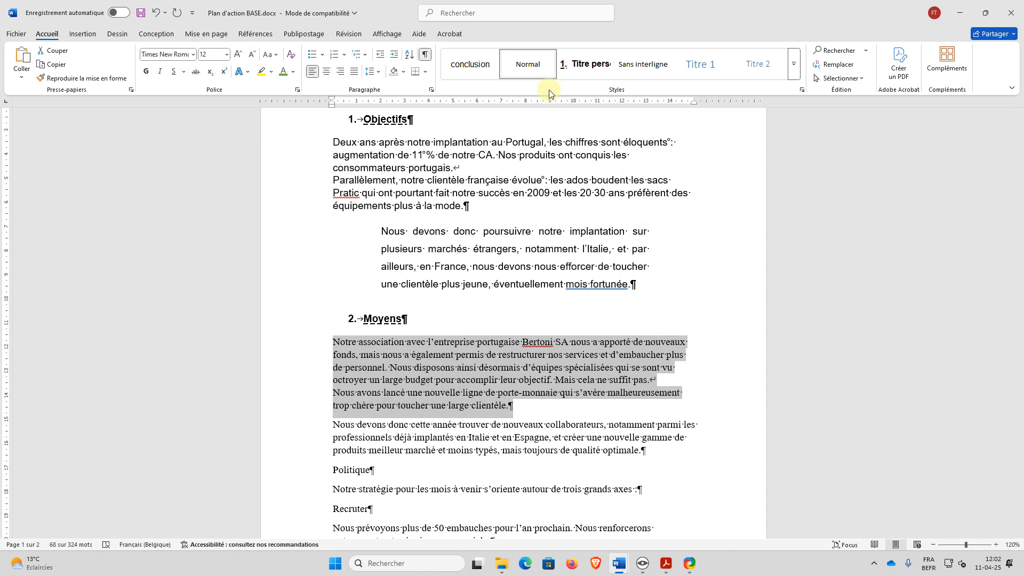
pyautogui.click(526, 66)
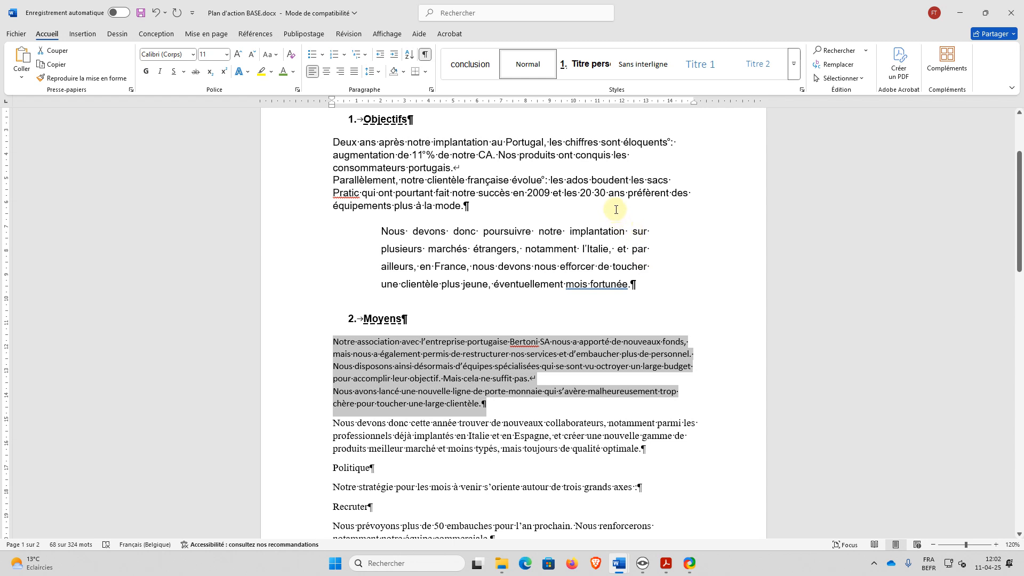
# Check which style the header line, the Plan d'action title, the Objectifs heading and its two paragraphs each use
pyautogui.scroll(3, 594, 262)
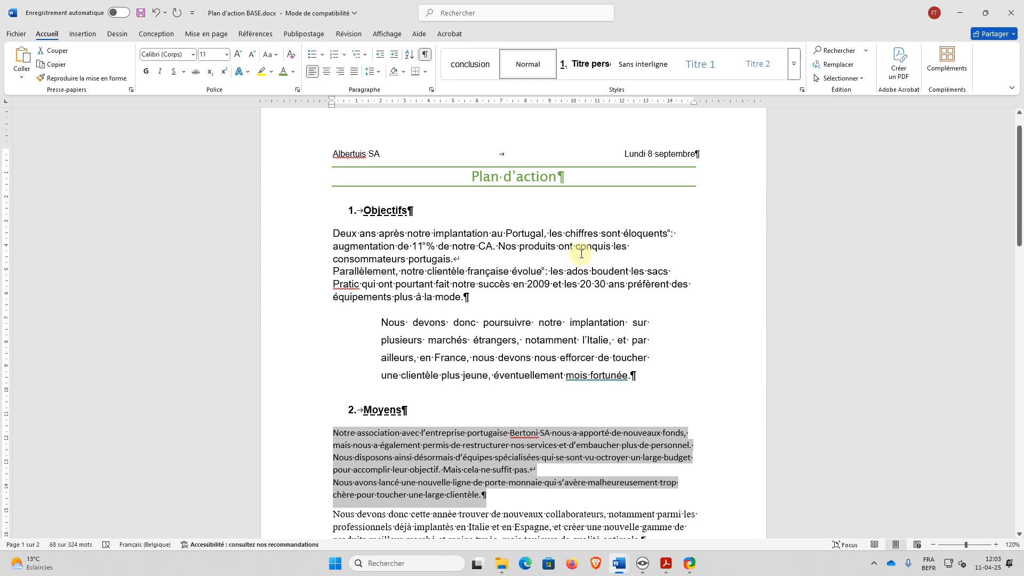
pyautogui.click(270, 160)
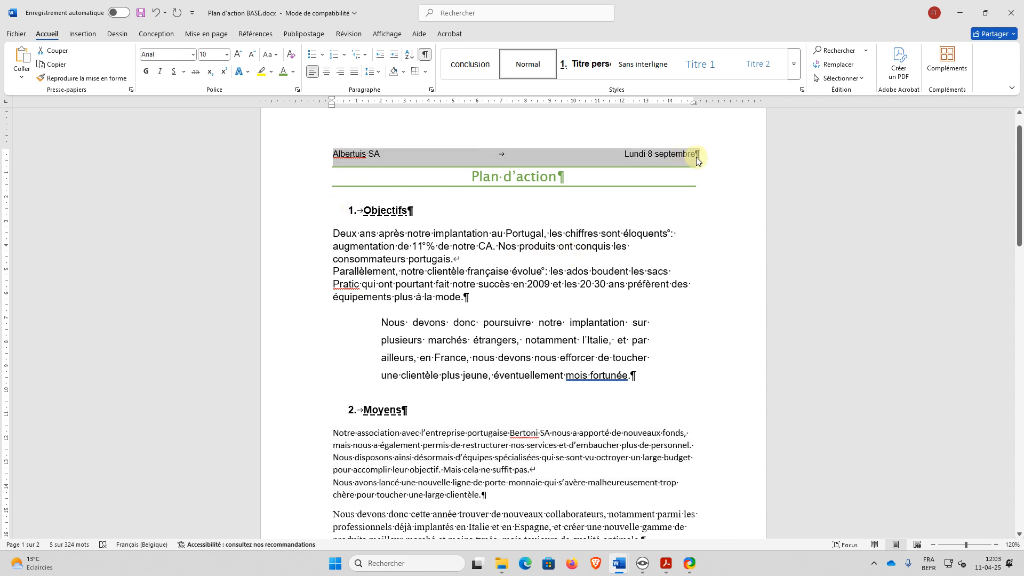
pyautogui.click(297, 176)
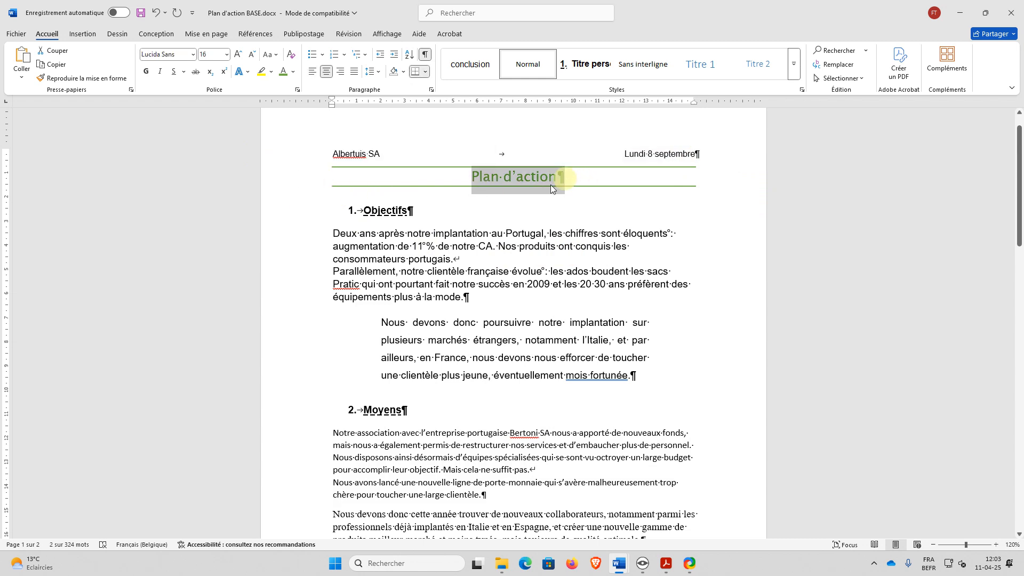
pyautogui.click(281, 211)
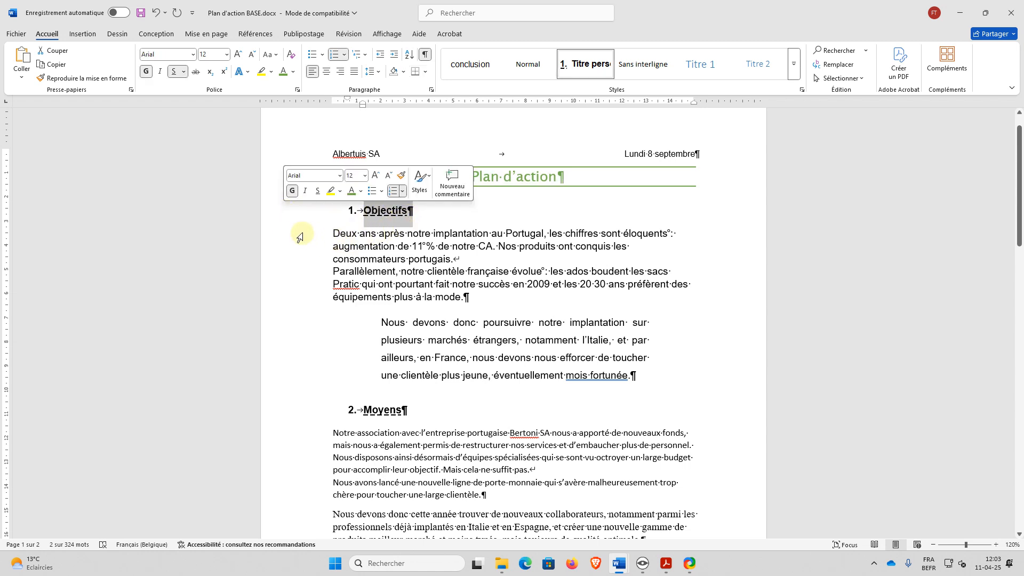
pyautogui.moveTo(300, 237); pyautogui.dragTo(295, 297)
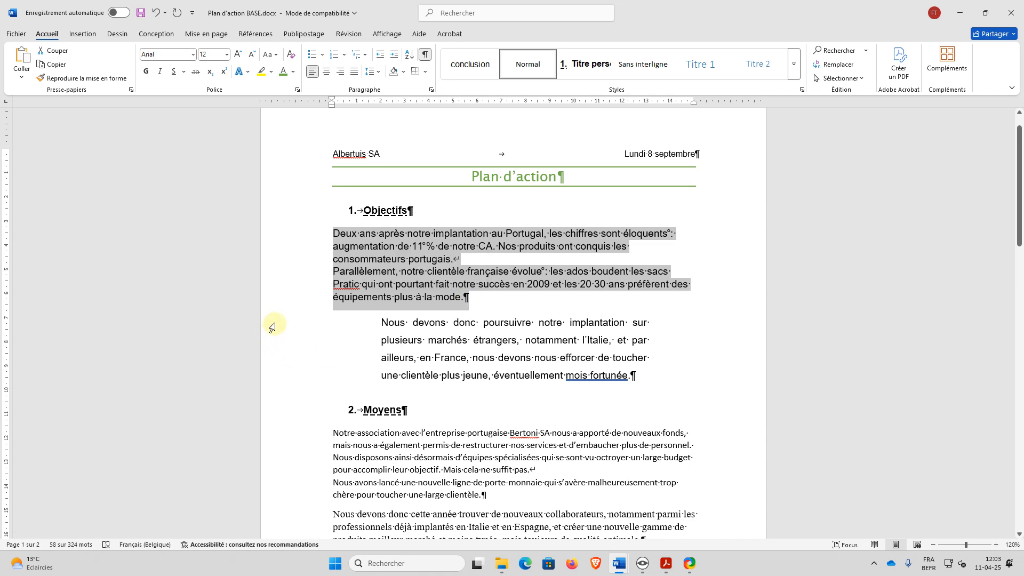
pyautogui.moveTo(272, 326); pyautogui.dragTo(272, 397)
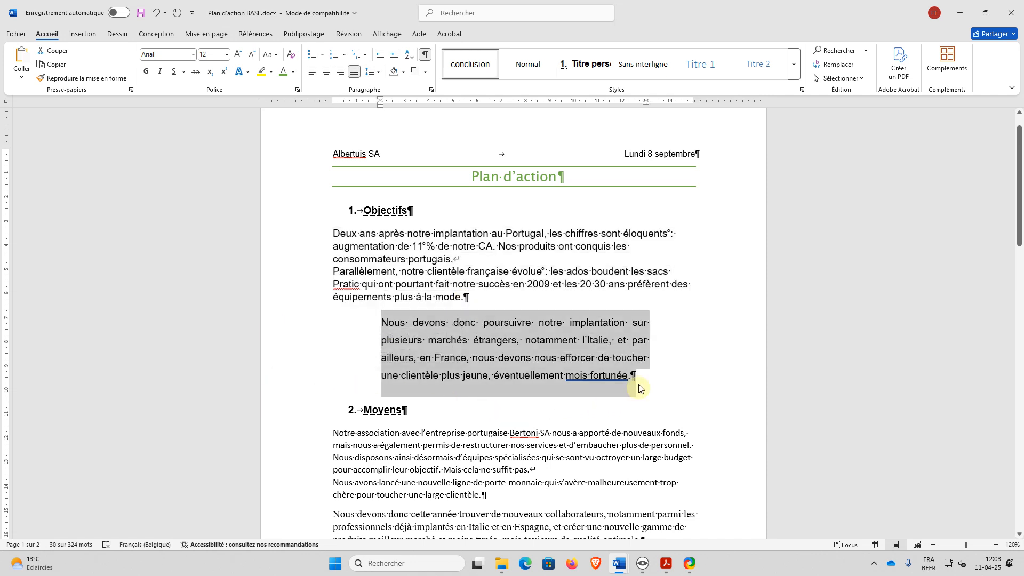
# Correct "mois fortunée" to "moins fortunée" at the end of the indented conclusion paragraph
pyautogui.click(581, 419)
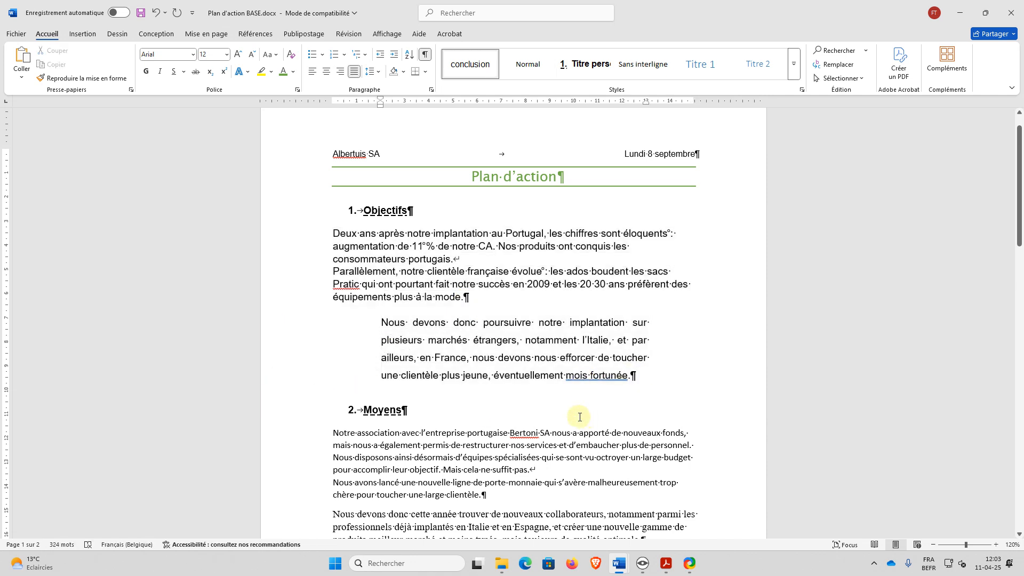
pyautogui.write('n')
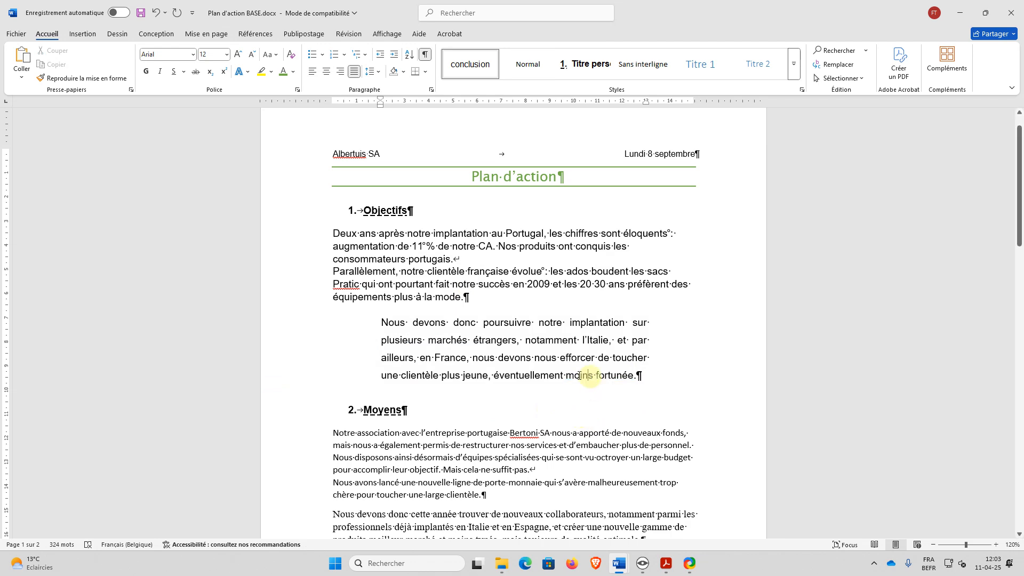
# Apply the conclusion style to the paragraph under Moyens starting "Nous devons donc cette année"
pyautogui.scroll(-1, 517, 367)
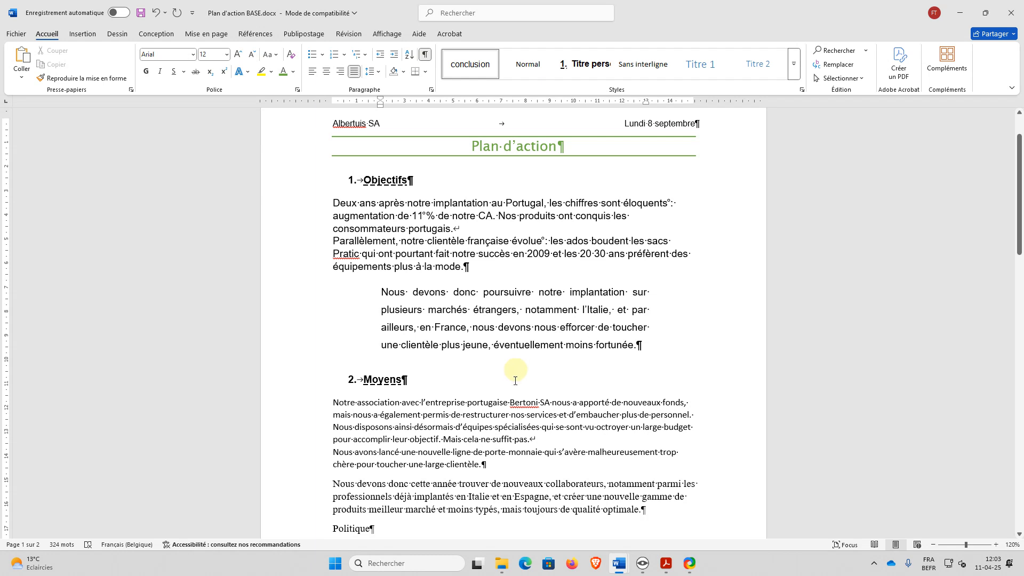
pyautogui.click(282, 382)
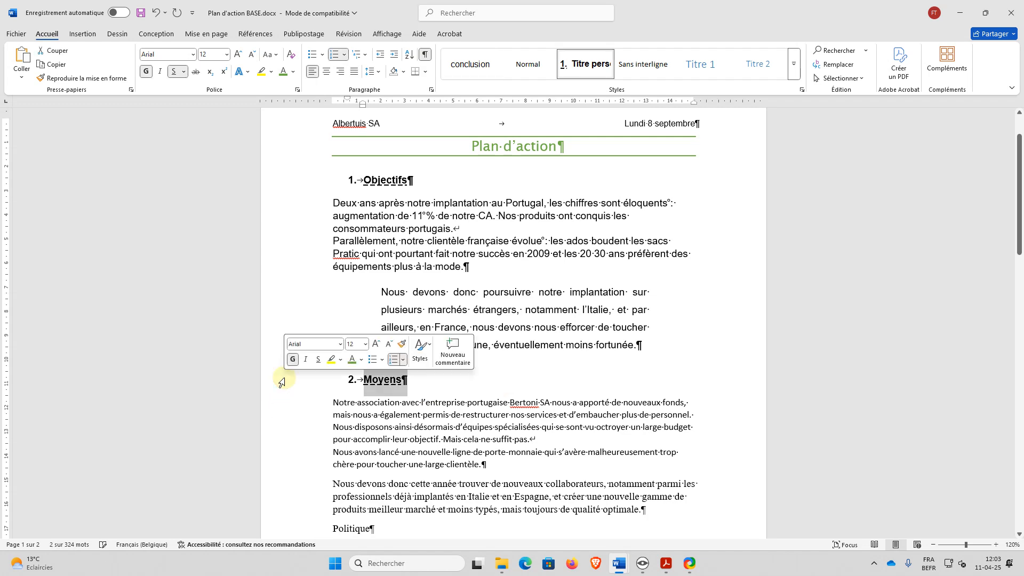
pyautogui.scroll(-2, 470, 408)
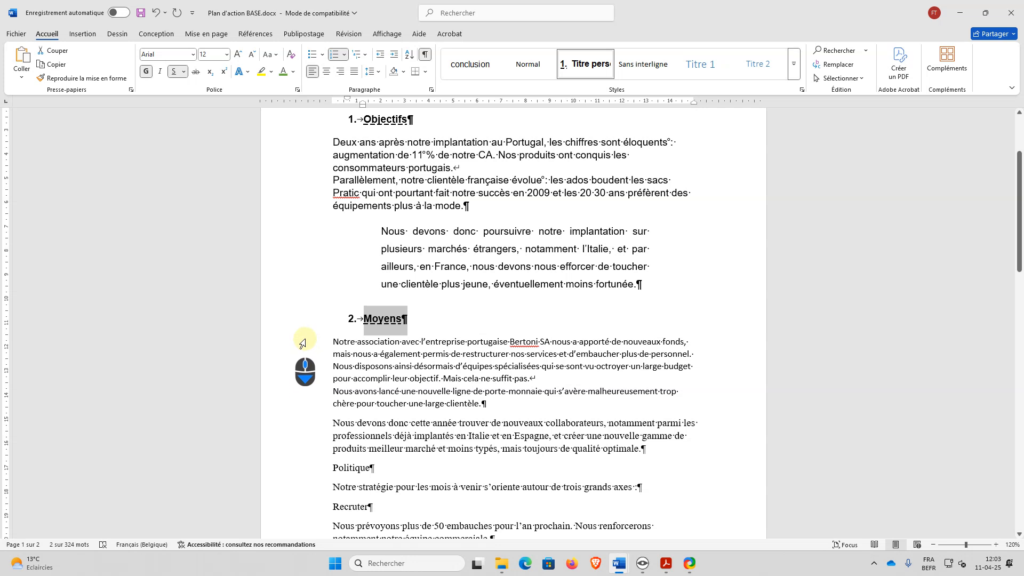
pyautogui.moveTo(299, 344); pyautogui.dragTo(290, 398)
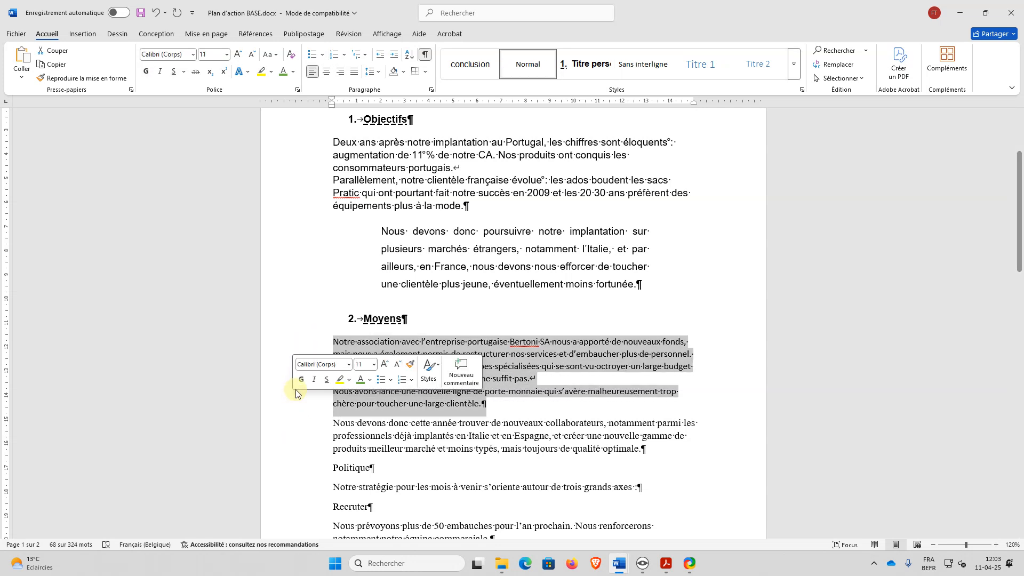
pyautogui.scroll(-1, 296, 393)
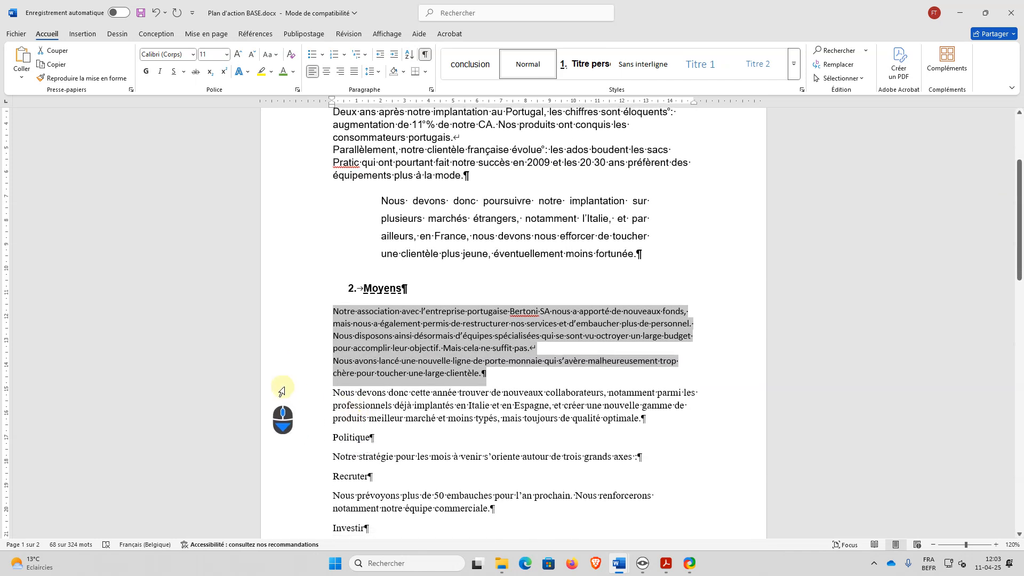
pyautogui.click(293, 394)
pyautogui.moveTo(293, 396); pyautogui.dragTo(293, 416)
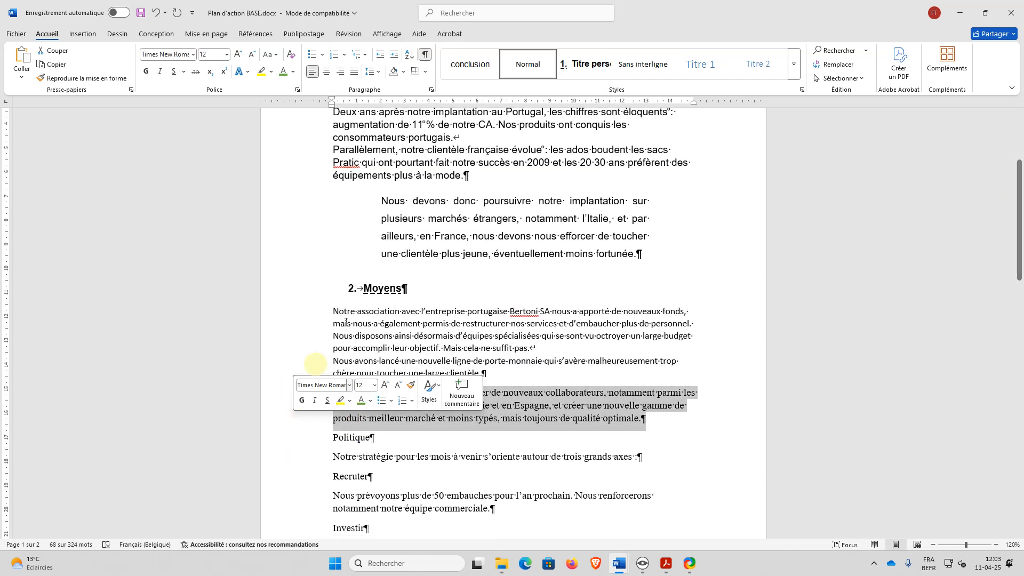
pyautogui.click(473, 66)
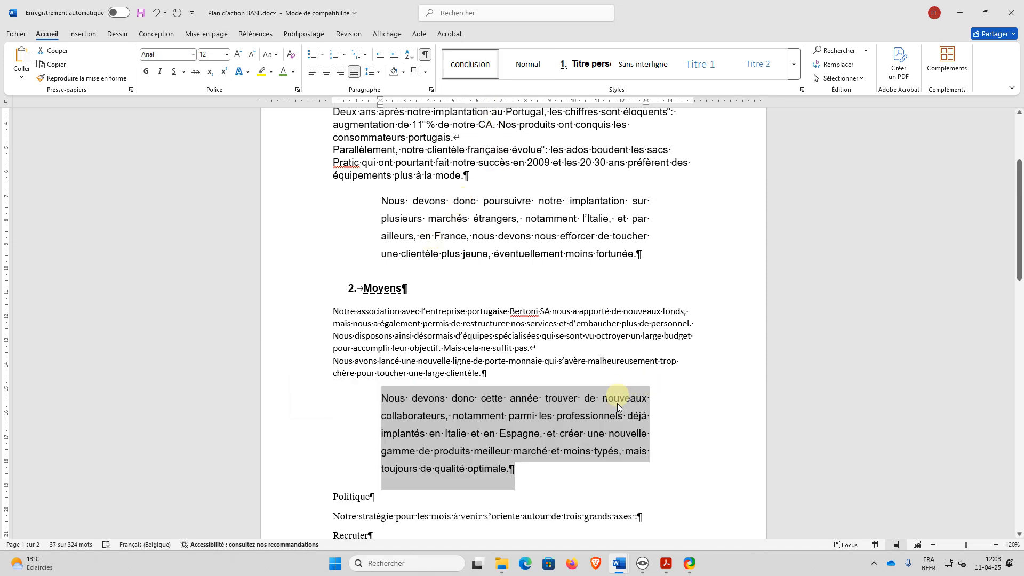
pyautogui.scroll(-3, 616, 403)
pyautogui.click(525, 370)
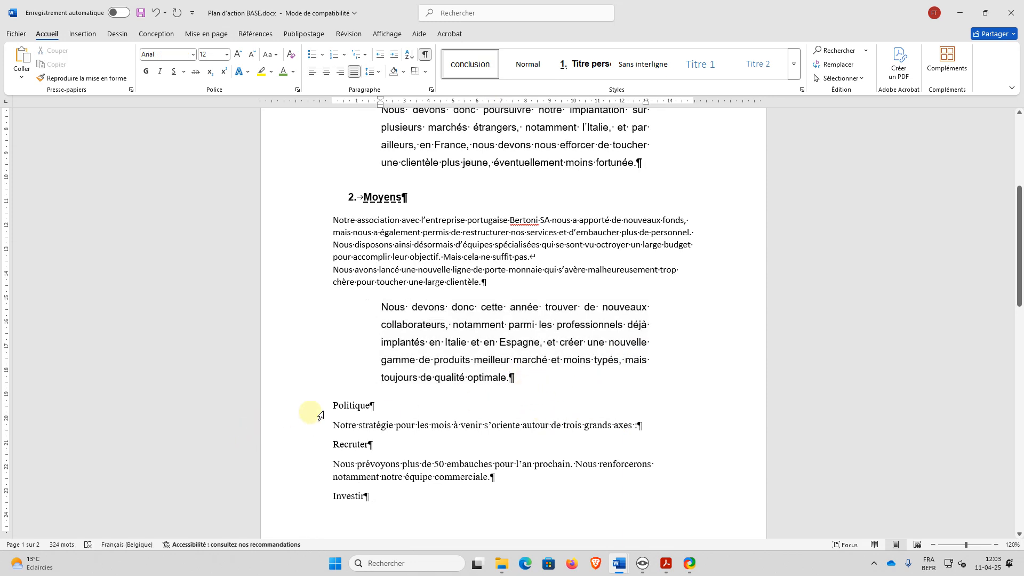
# Insert a page break in front of the Politique subheading
pyautogui.click(333, 431)
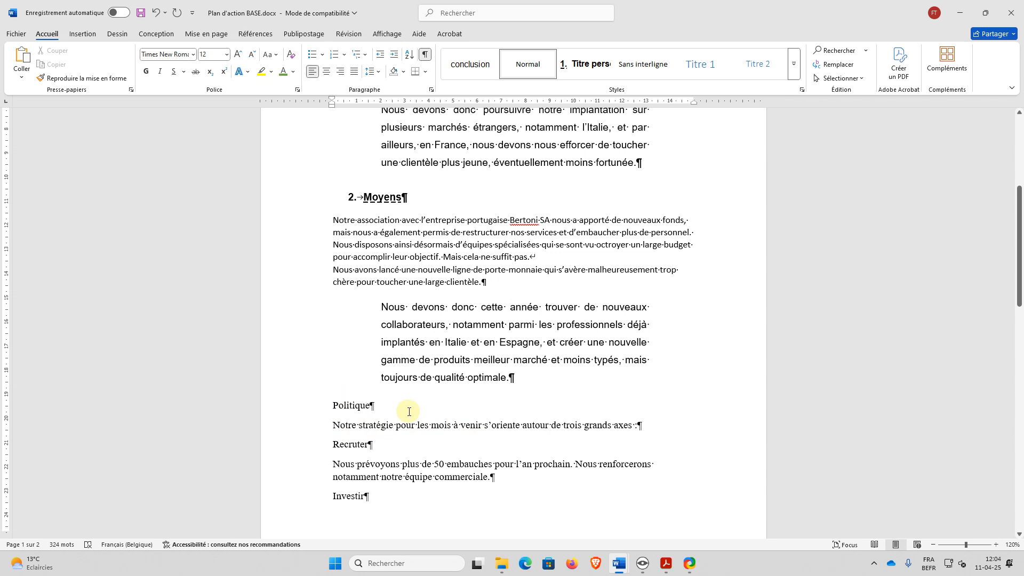
pyautogui.click(333, 406)
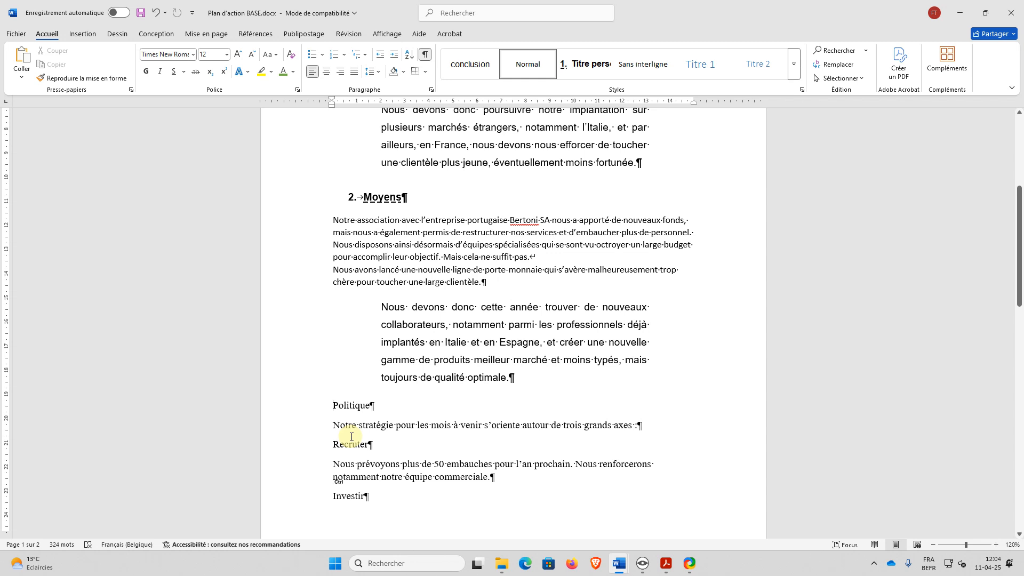
pyautogui.hotkey('ctrl', 'Return')
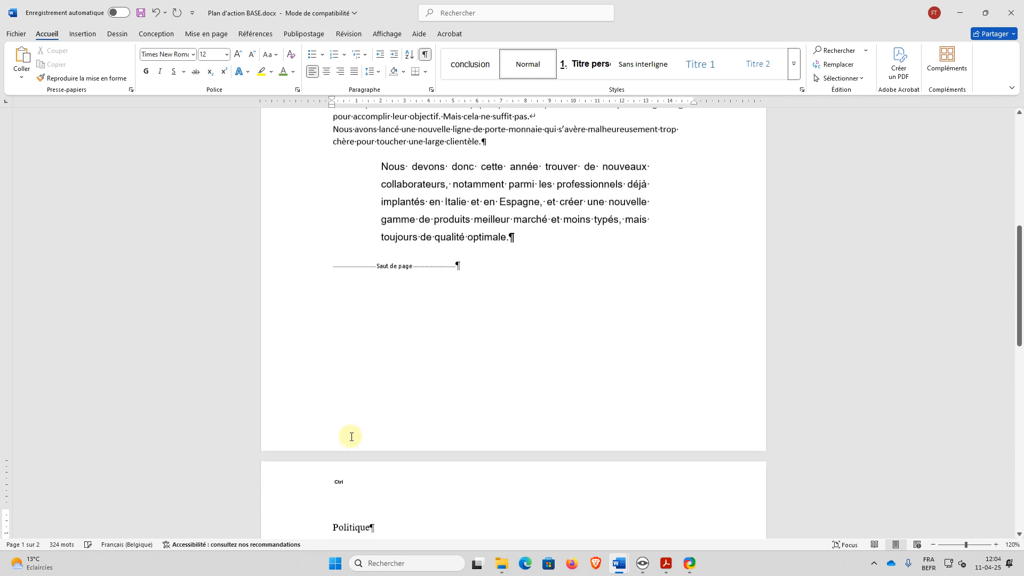
pyautogui.scroll(-1, 423, 390)
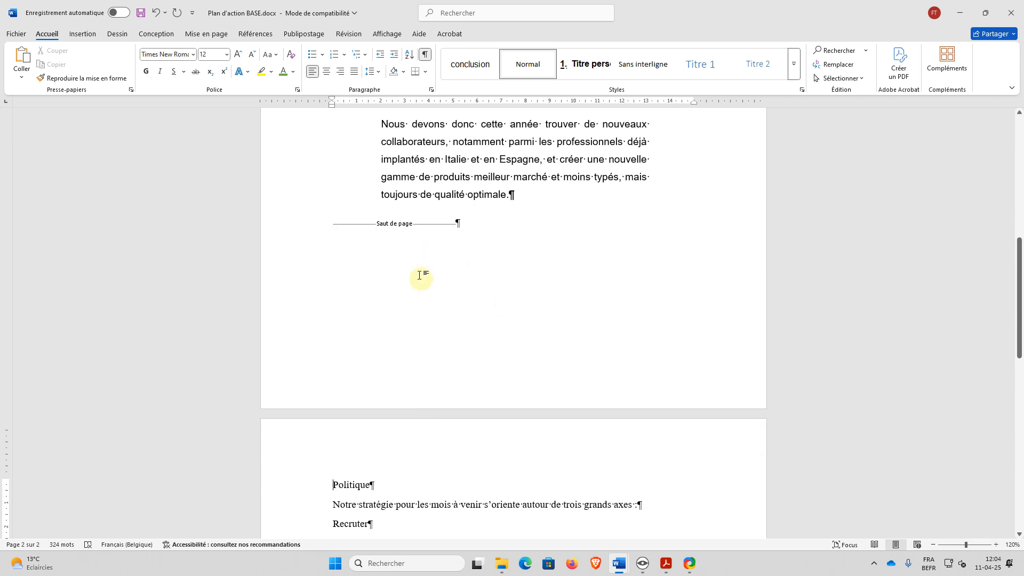
pyautogui.scroll(-2, 361, 326)
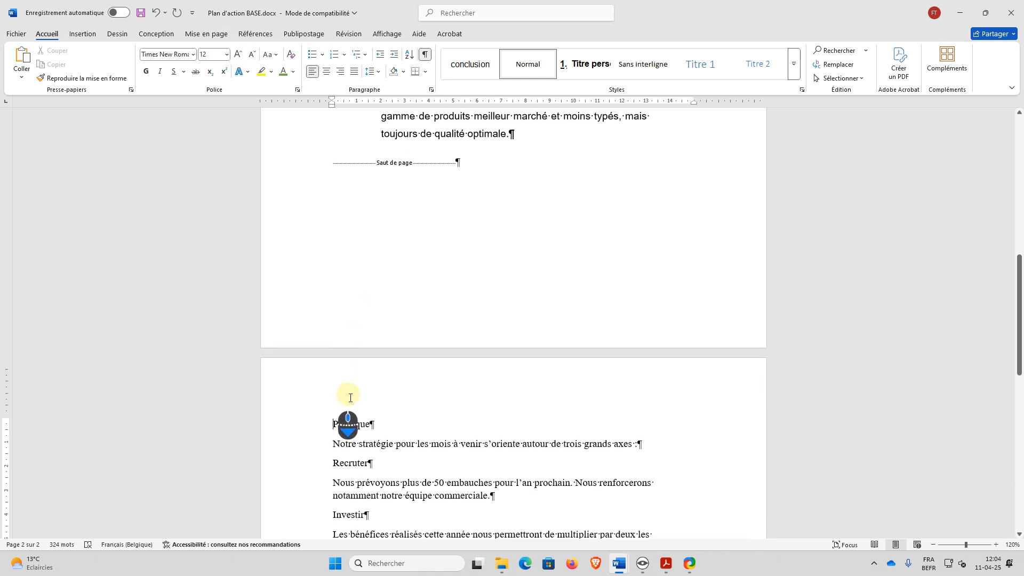
# Remove the page break before Politique and check how the text spreads over the two pages
pyautogui.click(335, 423)
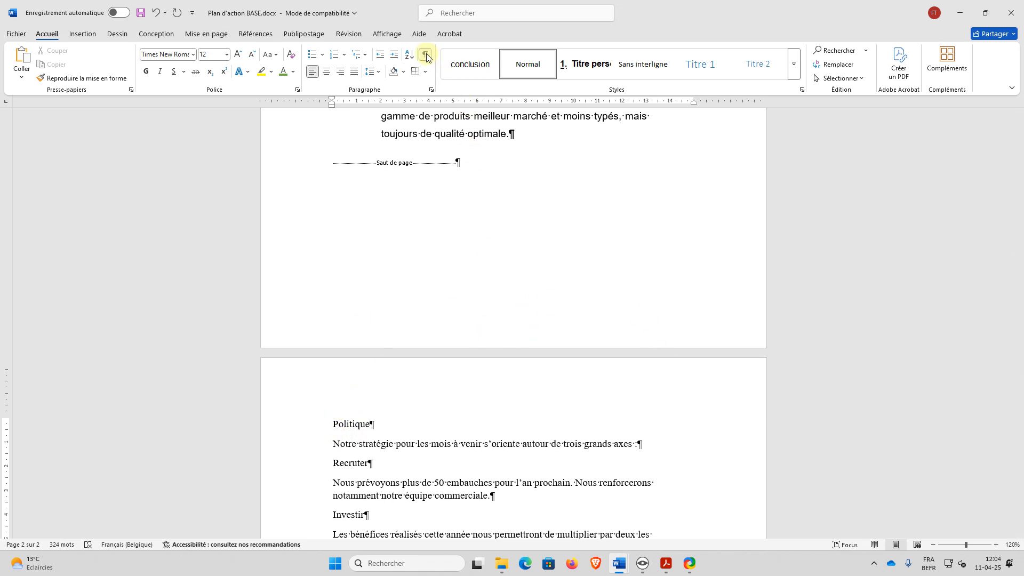
pyautogui.press('BackSpace')
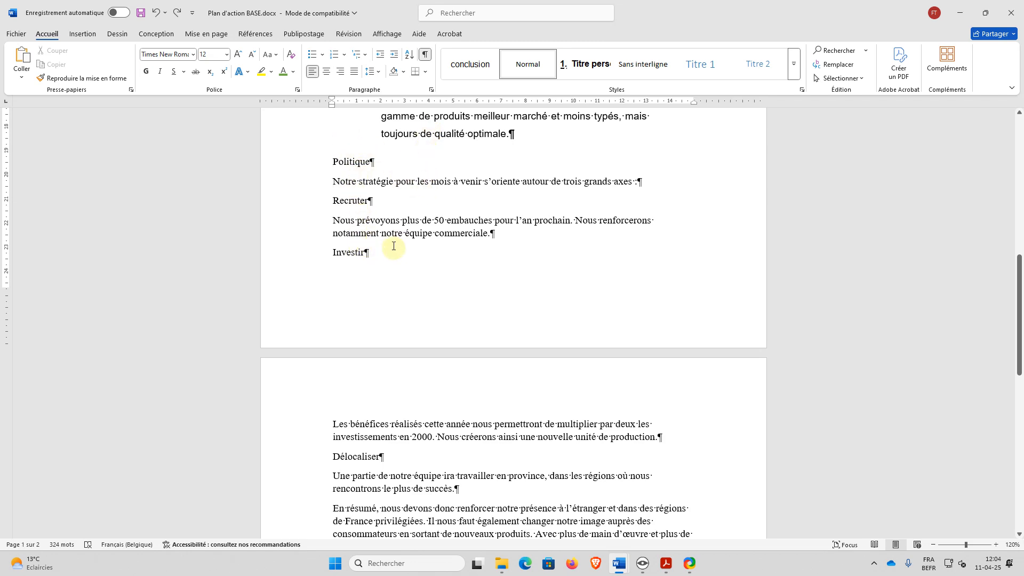
pyautogui.keyDown('ctrl'); pyautogui.scroll(-5, 392, 234); pyautogui.keyUp('ctrl')
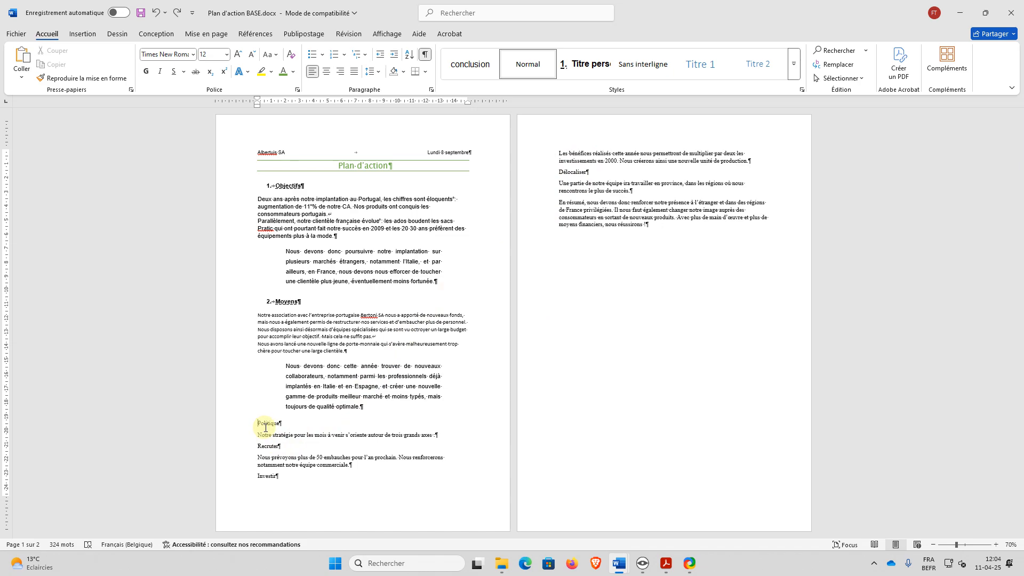
pyautogui.scroll(6, 266, 427)
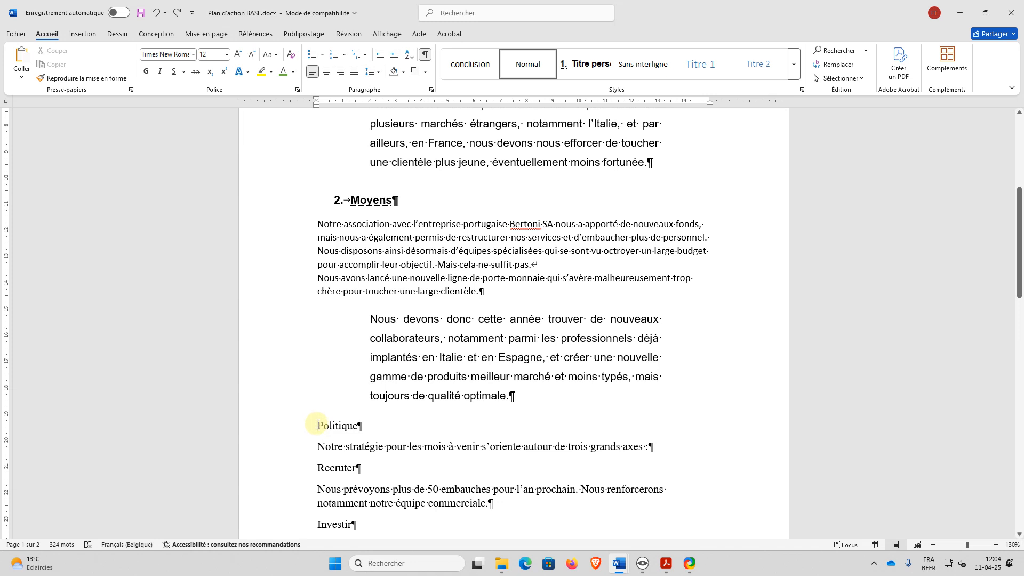
# Start the Politique section on a new page by placing a page break directly before its subheading
pyautogui.click(517, 396)
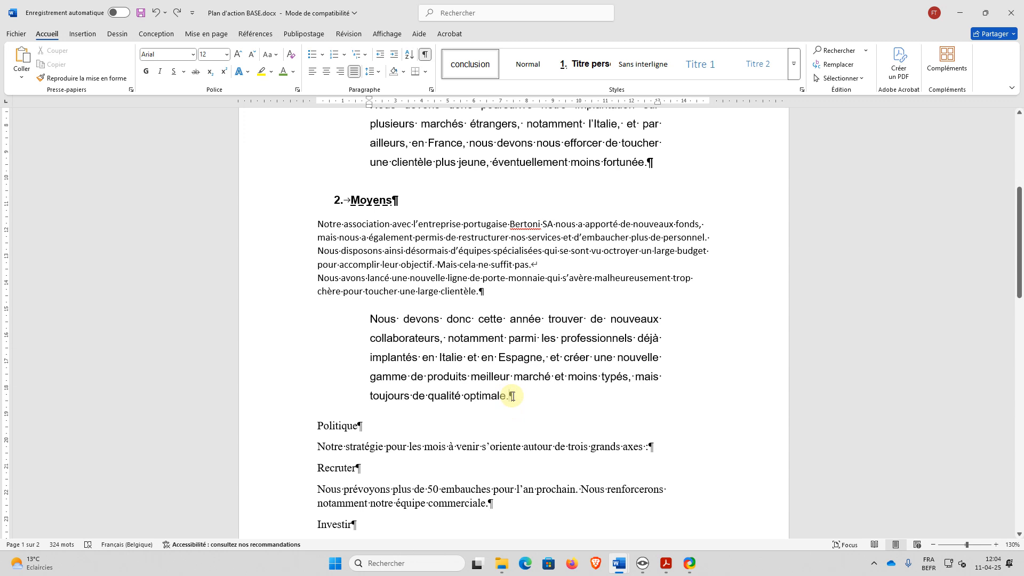
pyautogui.click(319, 425)
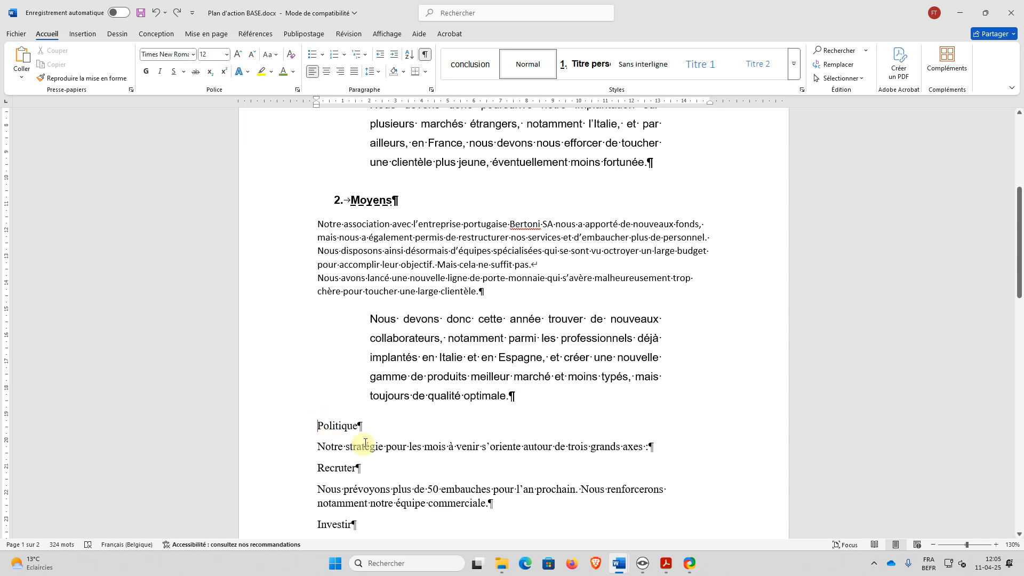
pyautogui.keyDown('ctrl'); pyautogui.scroll(1, 364, 445); pyautogui.keyUp('ctrl')
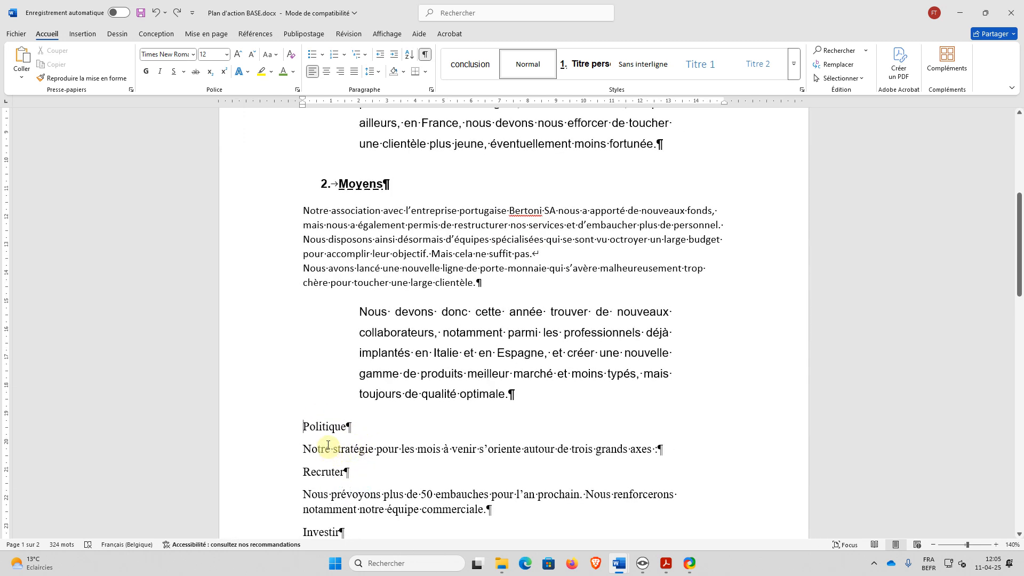
pyautogui.click(513, 395)
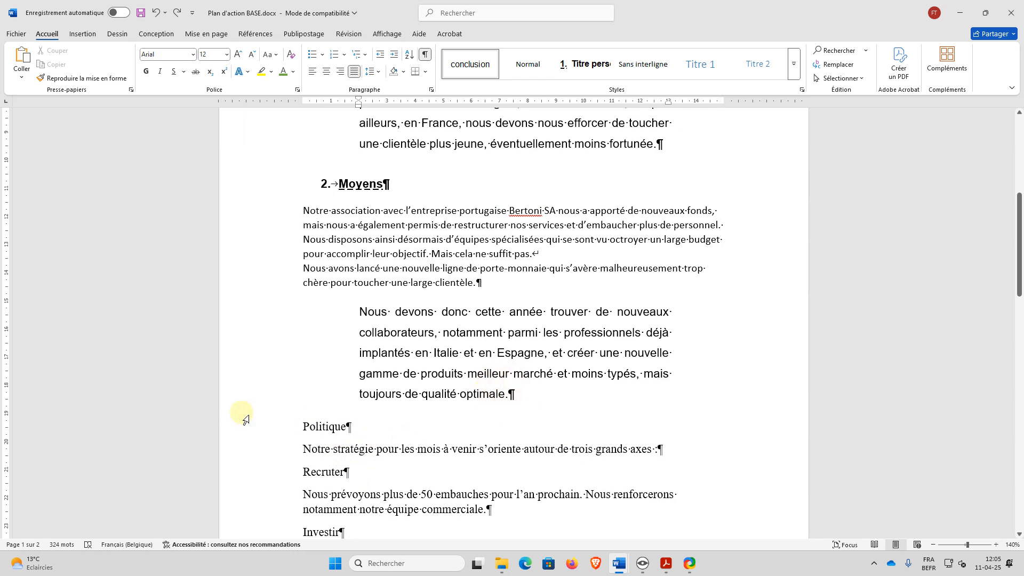
pyautogui.click(304, 425)
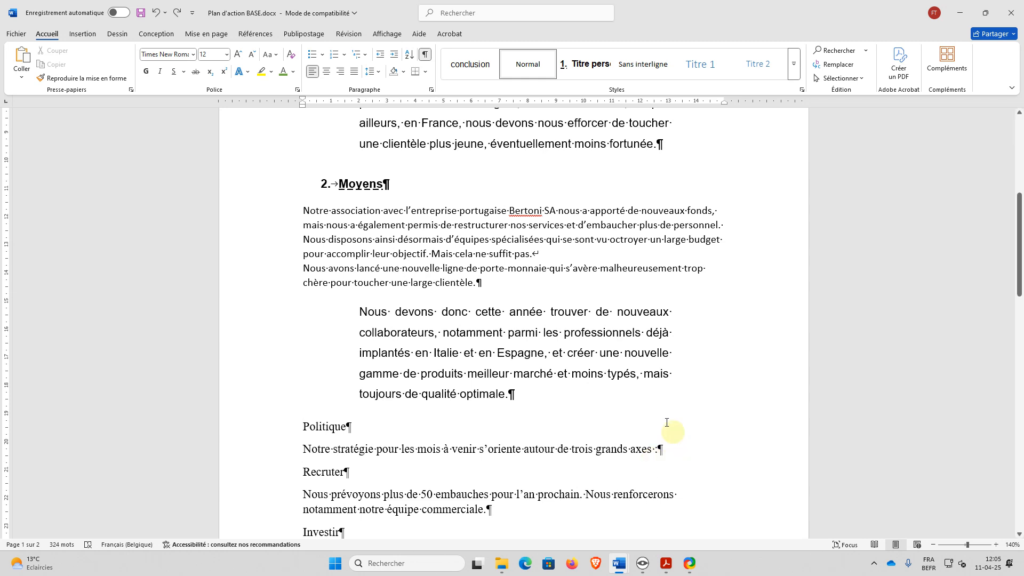
pyautogui.click(84, 38)
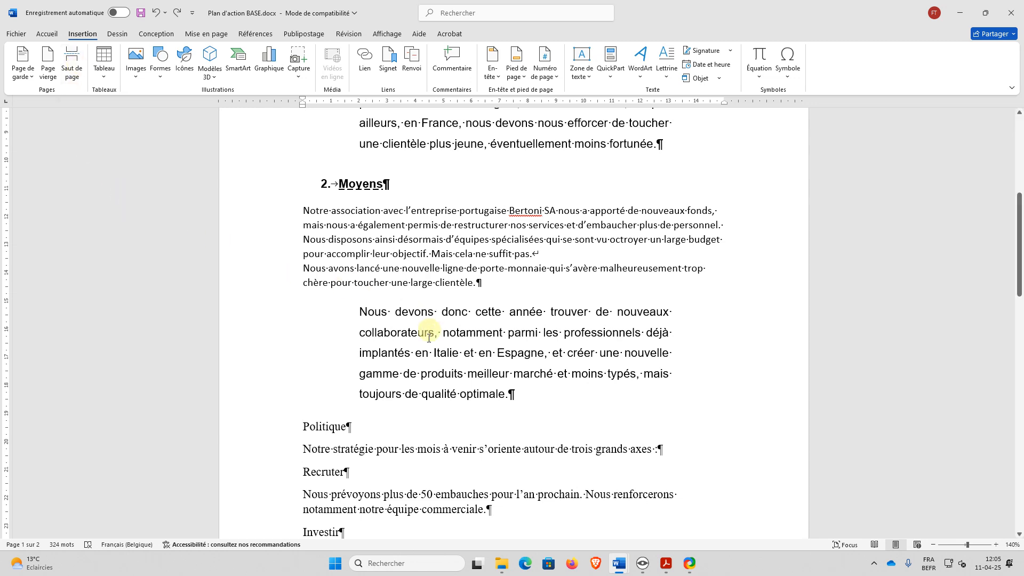
pyautogui.click(72, 67)
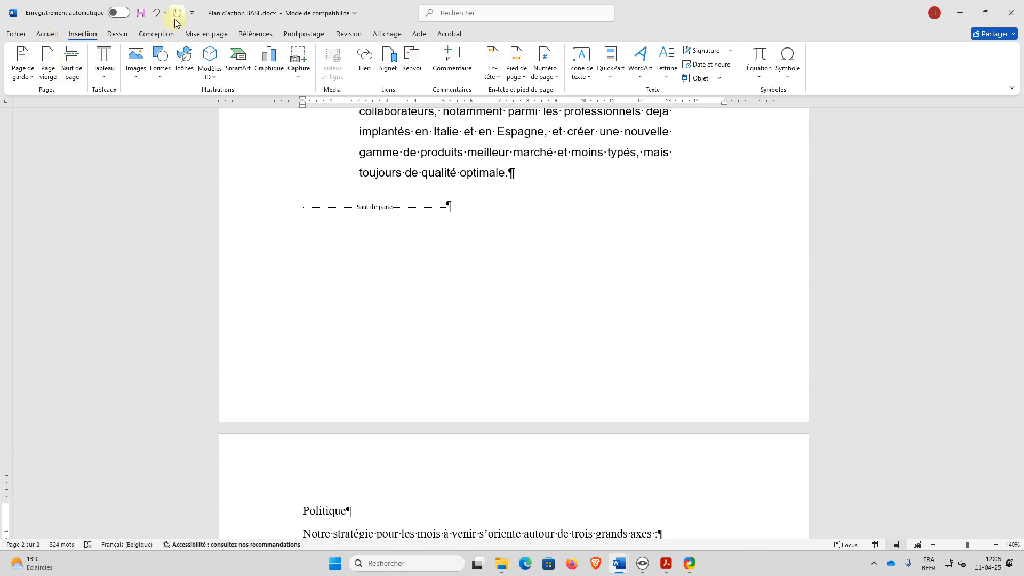
pyautogui.click(155, 12)
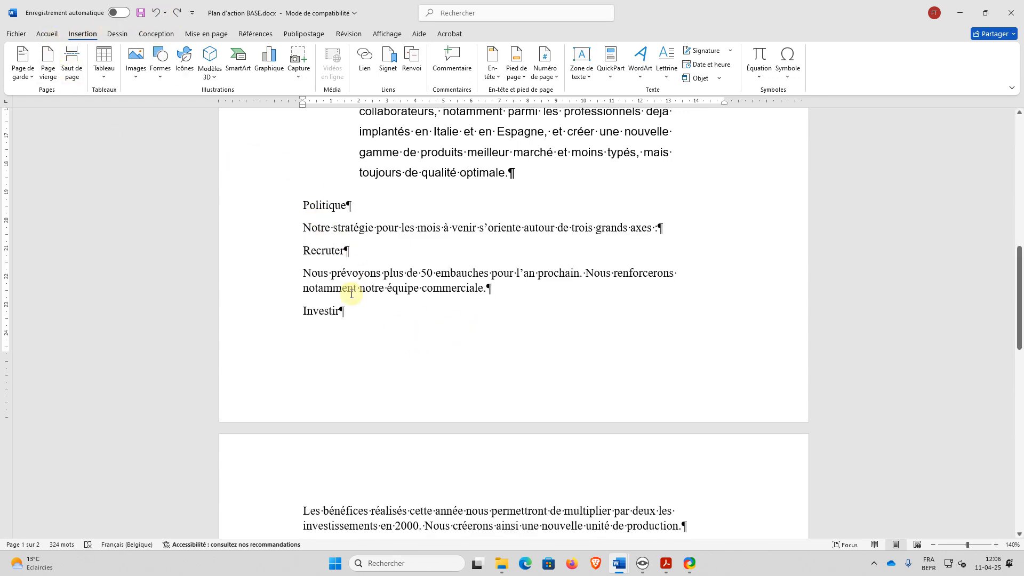
pyautogui.hotkey('ctrl', 'y')
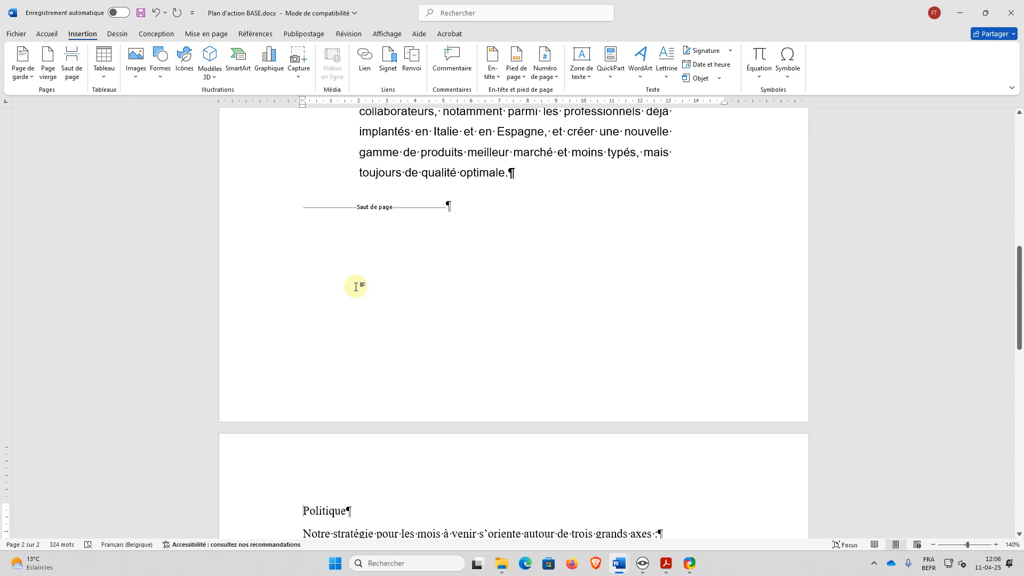
# Apply the Titre perso style to the Politique subheading
pyautogui.scroll(-5, 355, 287)
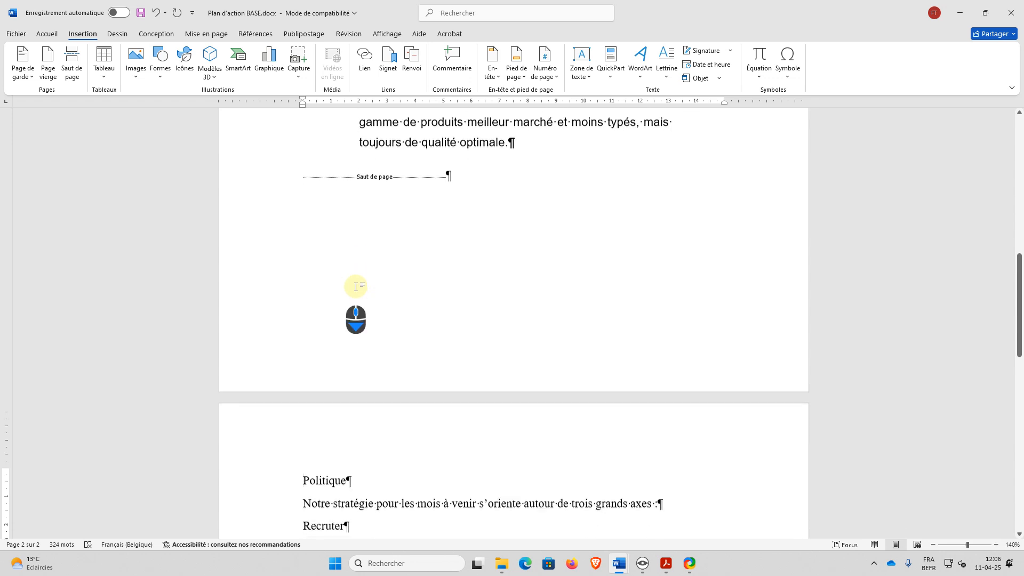
pyautogui.click(245, 303)
pyautogui.click(41, 35)
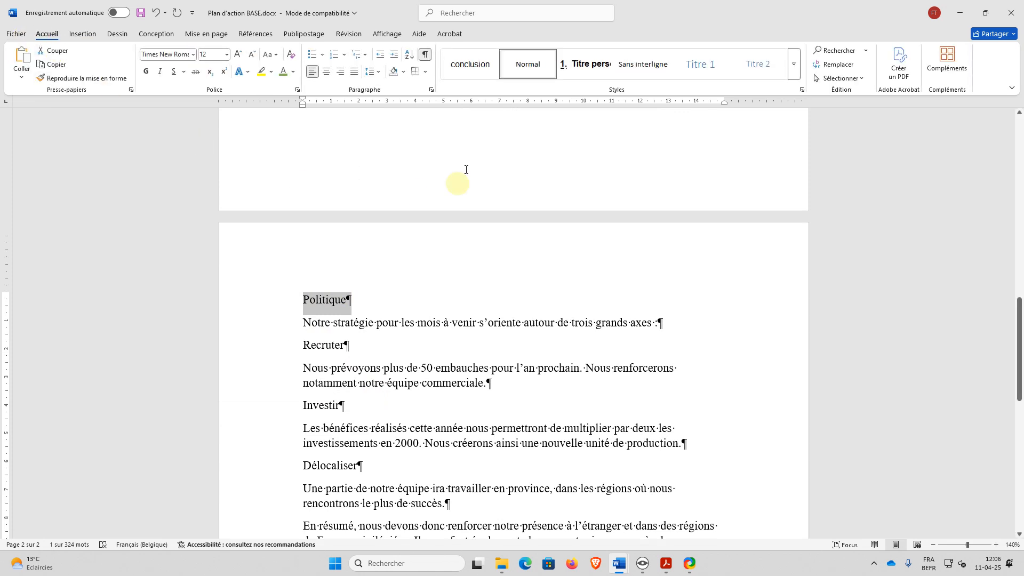
pyautogui.click(579, 70)
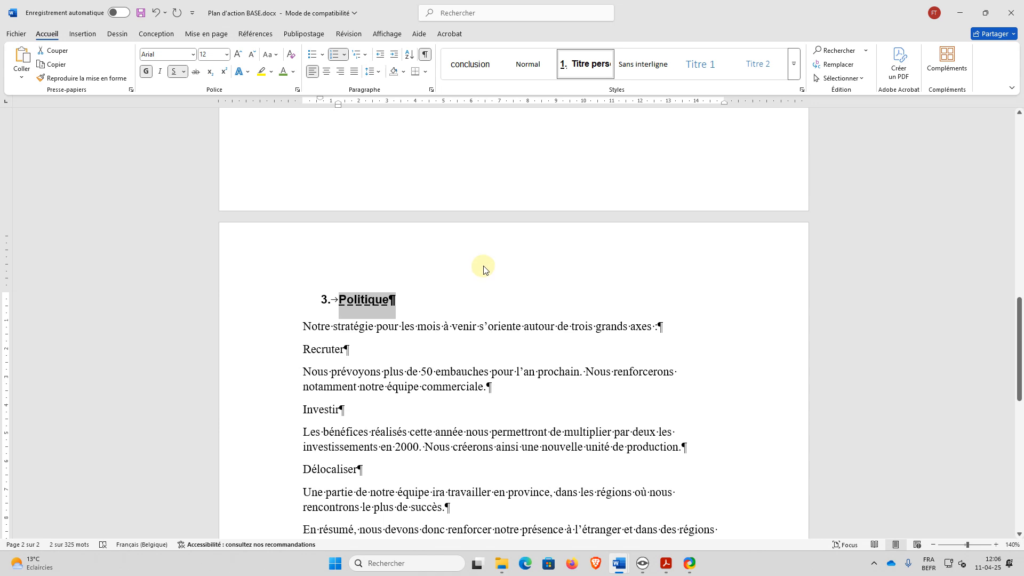
# Apply the Normal style to the line under Politique starting "Notre stratégie pour les mois à venir"
pyautogui.scroll(-1, 464, 288)
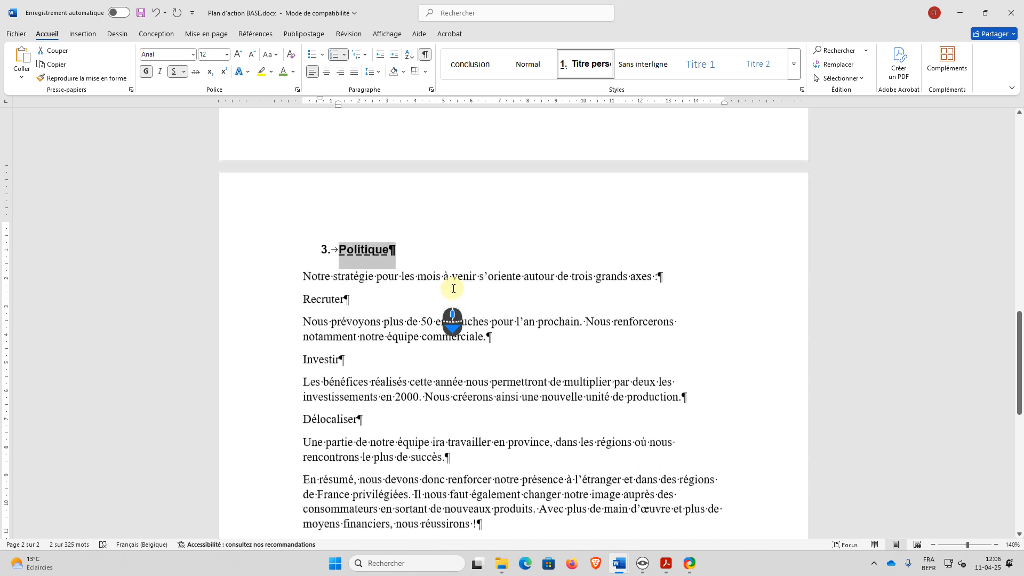
pyautogui.click(262, 260)
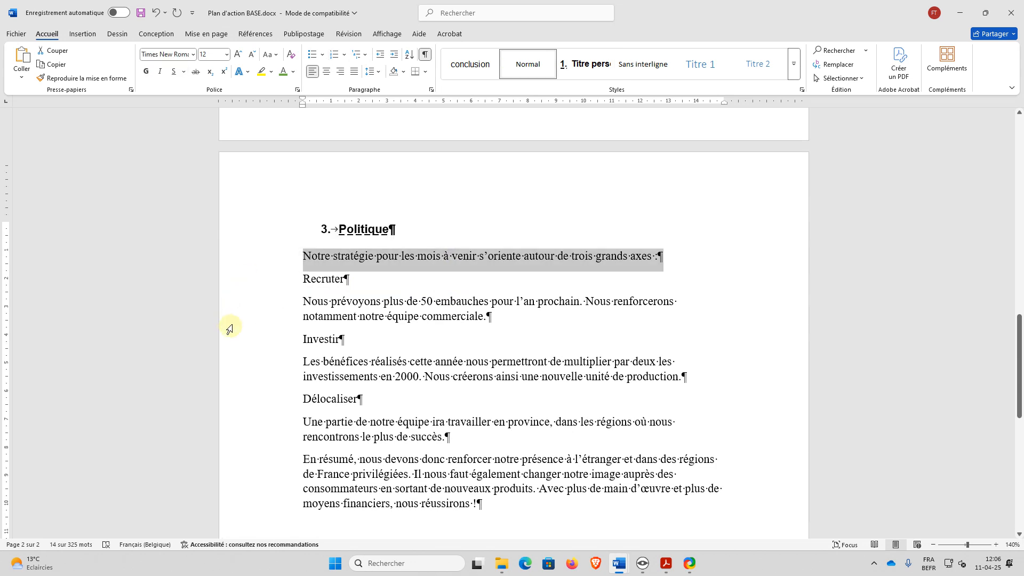
pyautogui.click(528, 65)
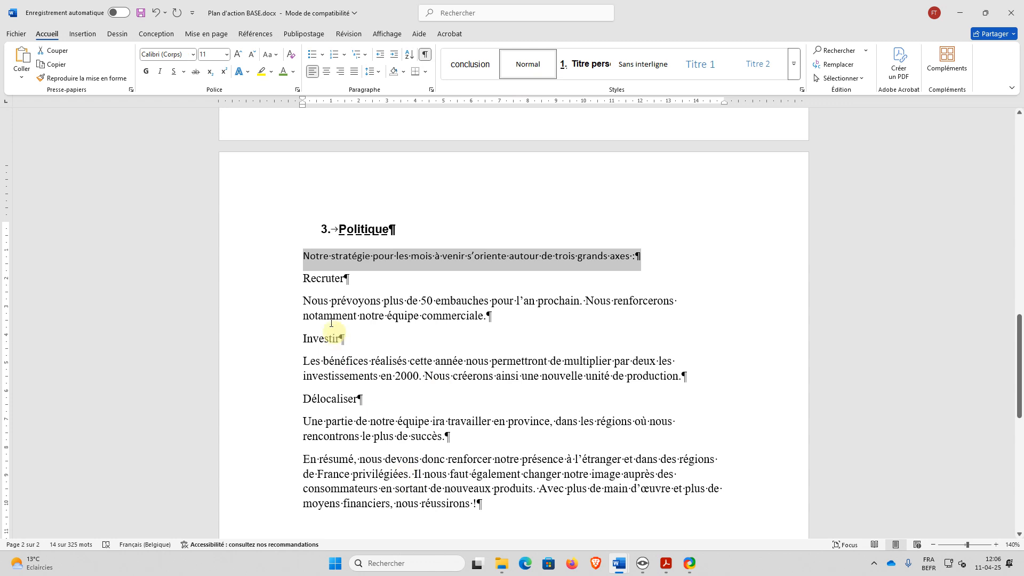
# Set the font of the Recruter line to Arial
pyautogui.click(281, 277)
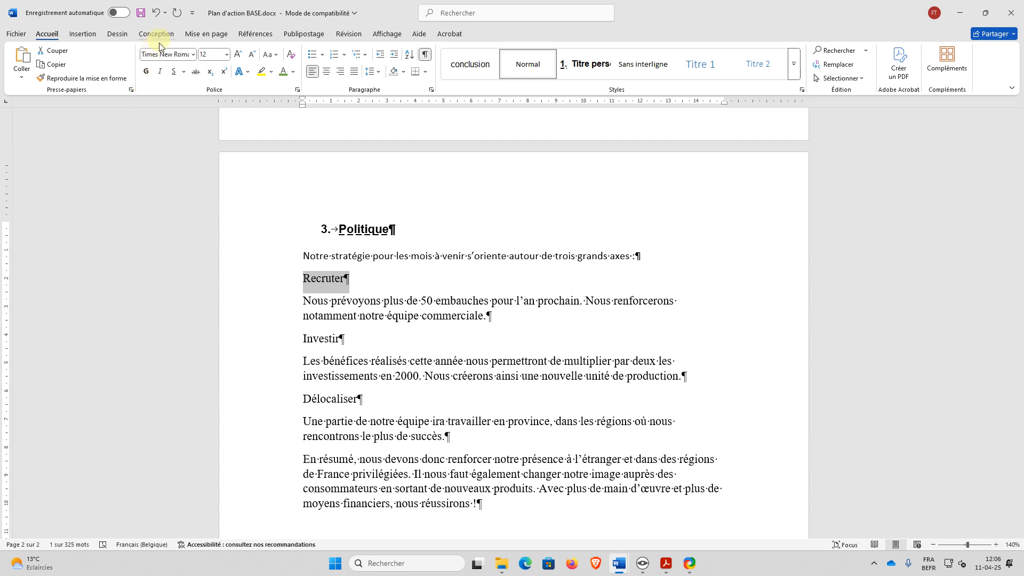
pyautogui.click(192, 54)
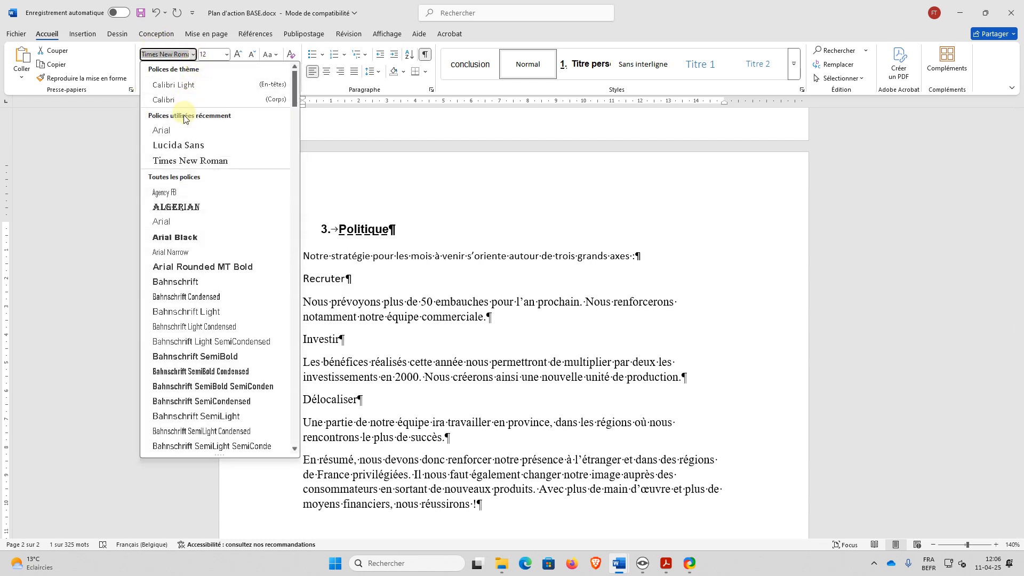
pyautogui.click(182, 133)
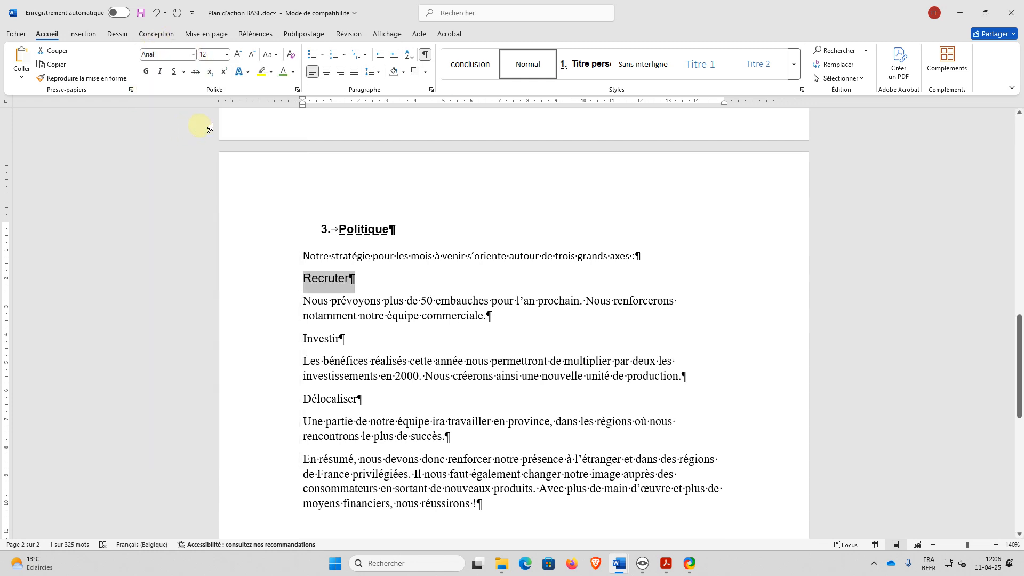
# Make the Recruter line bold and set its paragraph spacing after to 12 pt
pyautogui.click(147, 72)
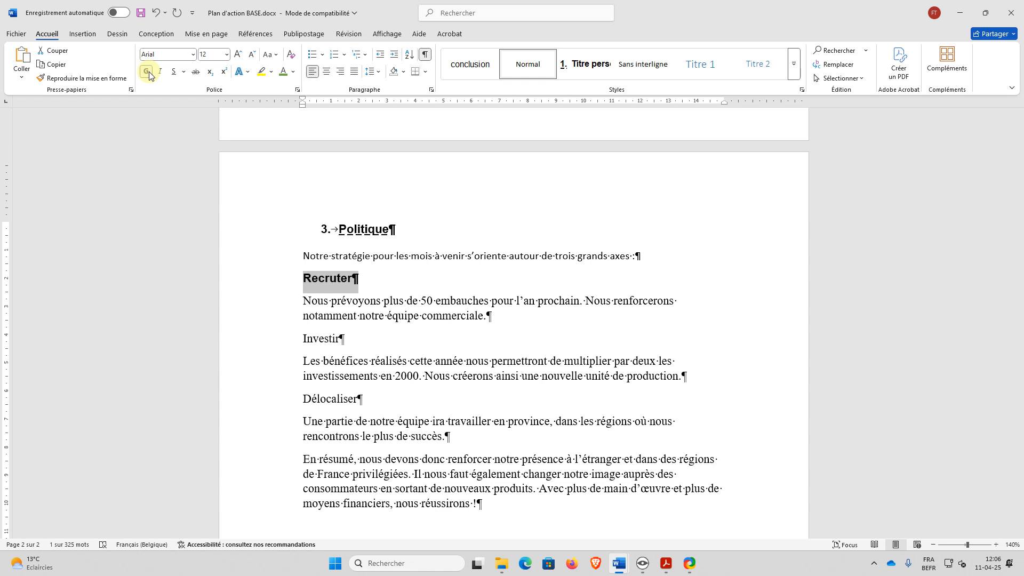
pyautogui.click(207, 34)
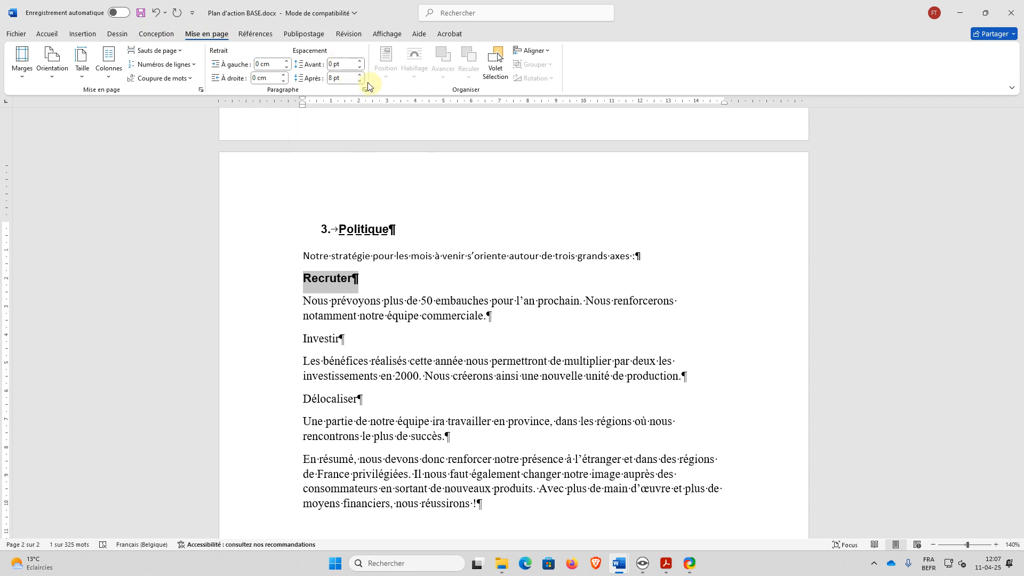
pyautogui.click(360, 76)
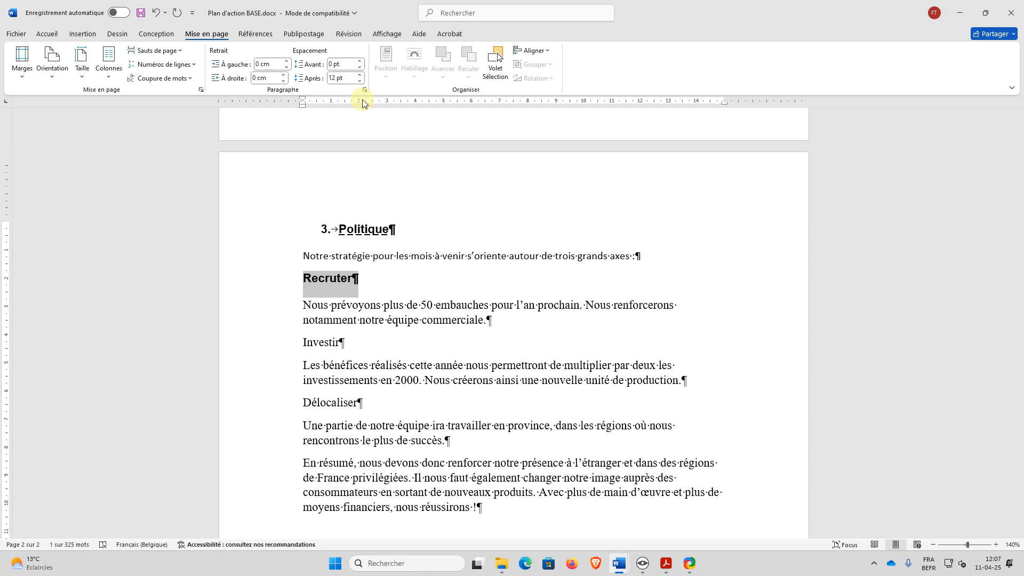
# Number the Recruter line with the A. B. C. numbering format
pyautogui.click(53, 34)
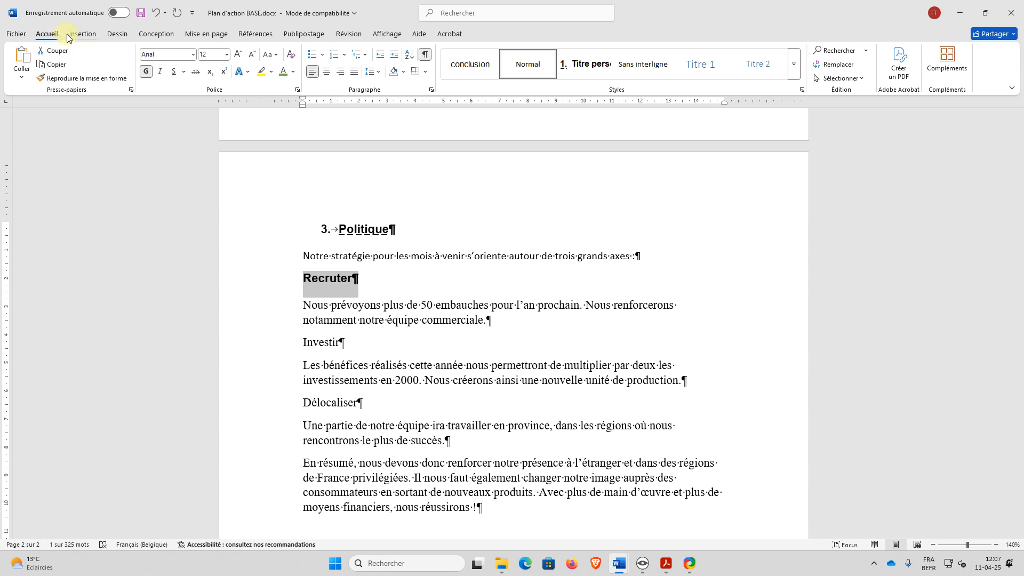
pyautogui.click(346, 56)
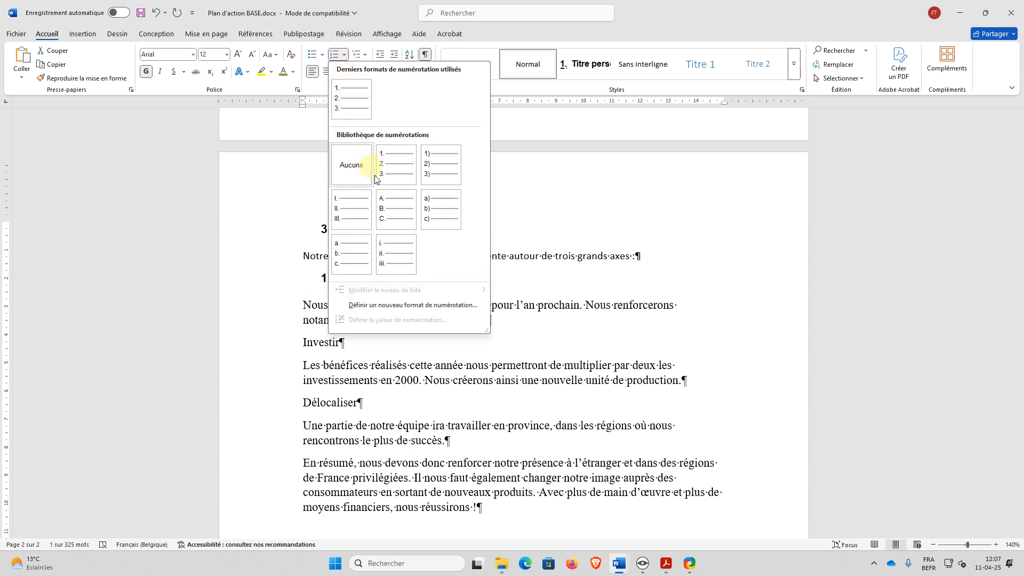
pyautogui.click(392, 209)
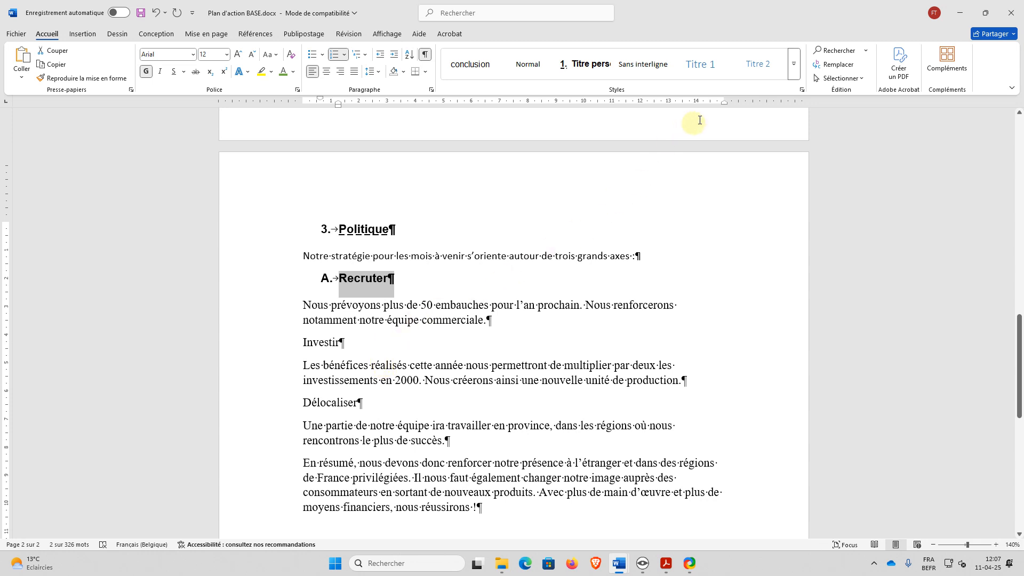
# Create a new style named "Titre perso 2" from the formatting of the Recruter line
pyautogui.click(793, 75)
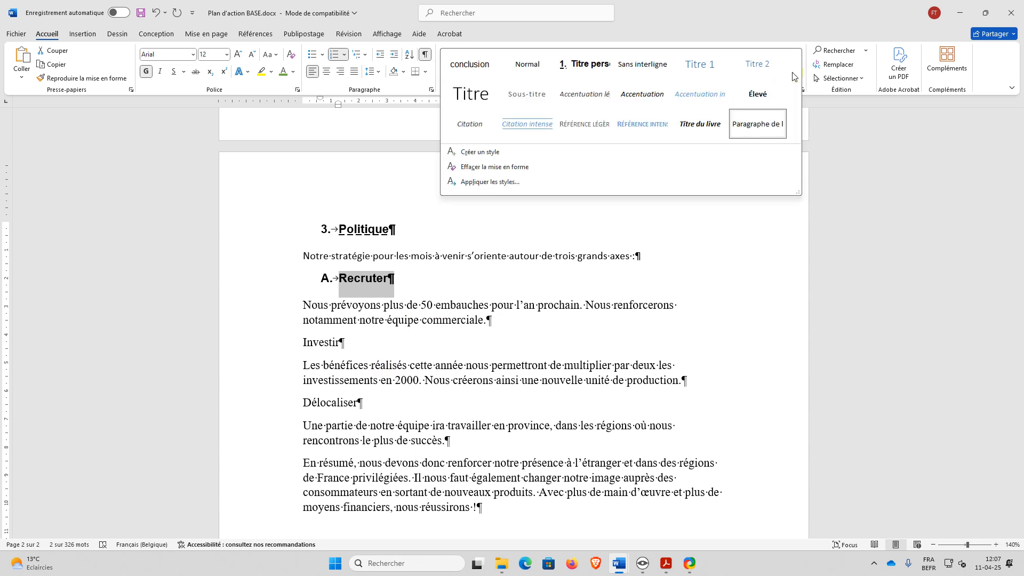
pyautogui.click(543, 147)
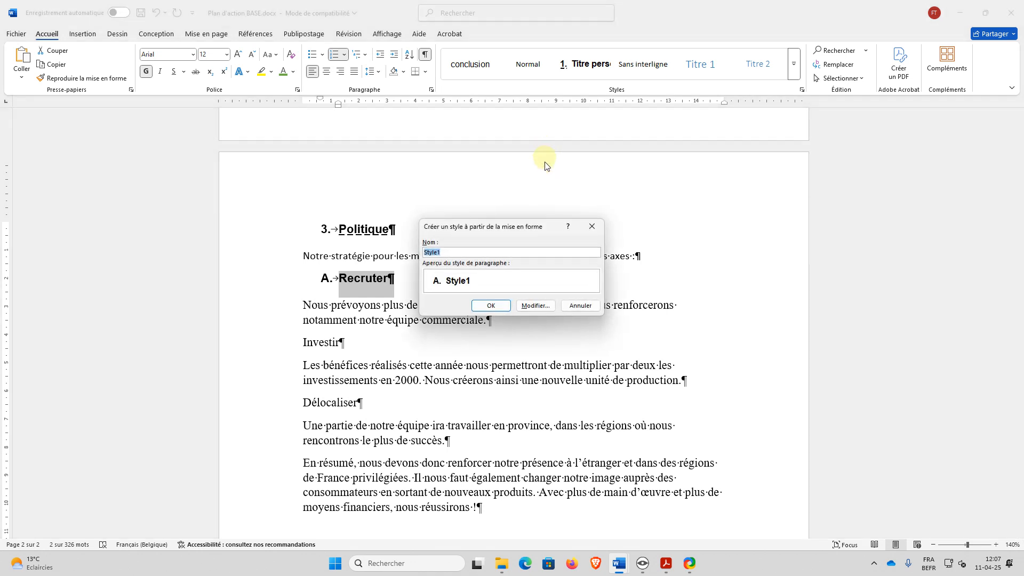
pyautogui.write('Titre perso 2')
pyautogui.click(492, 306)
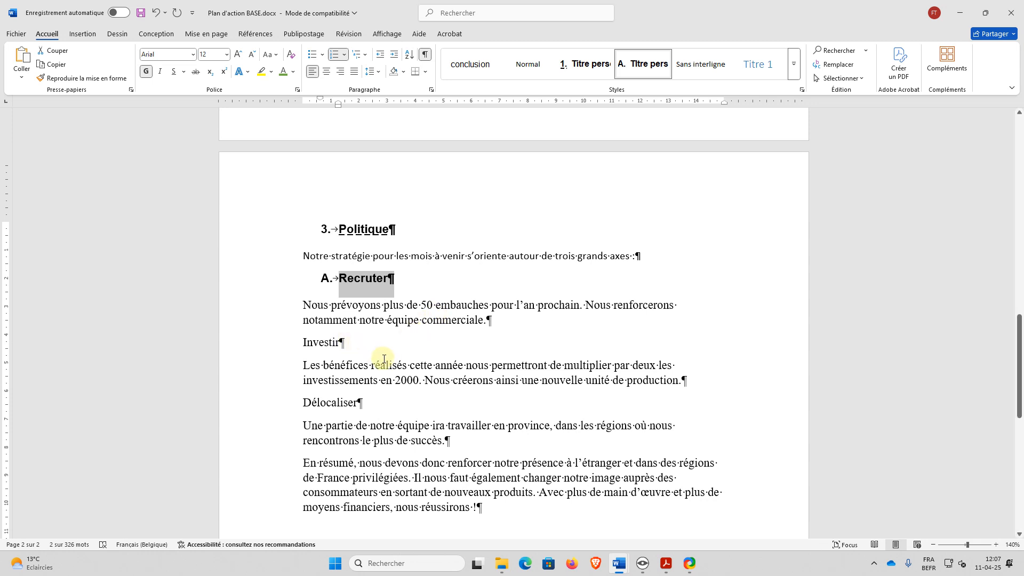
# Apply the Titre perso 2 style to the Investir and Délocaliser lines
pyautogui.click(274, 345)
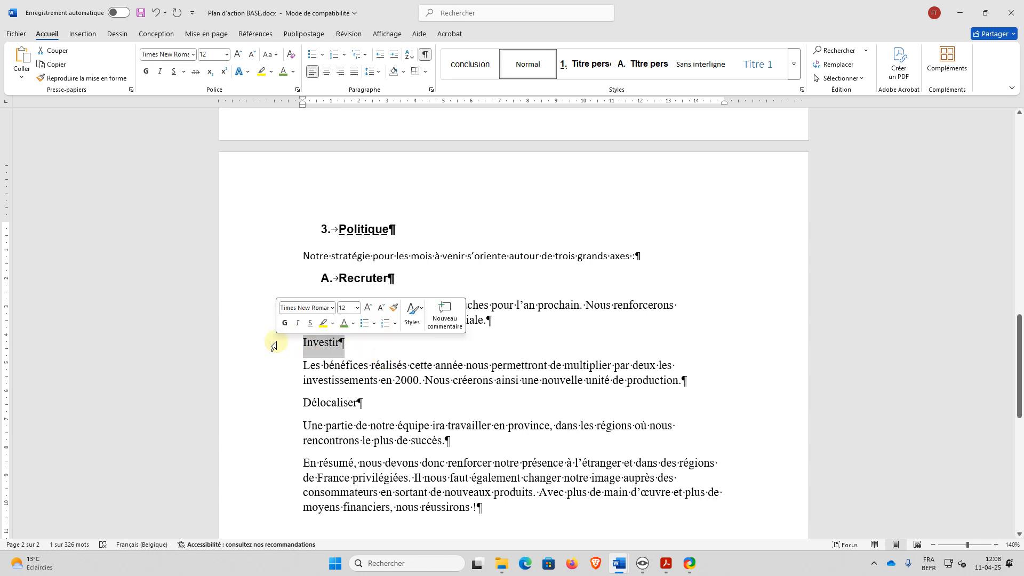
pyautogui.click(636, 64)
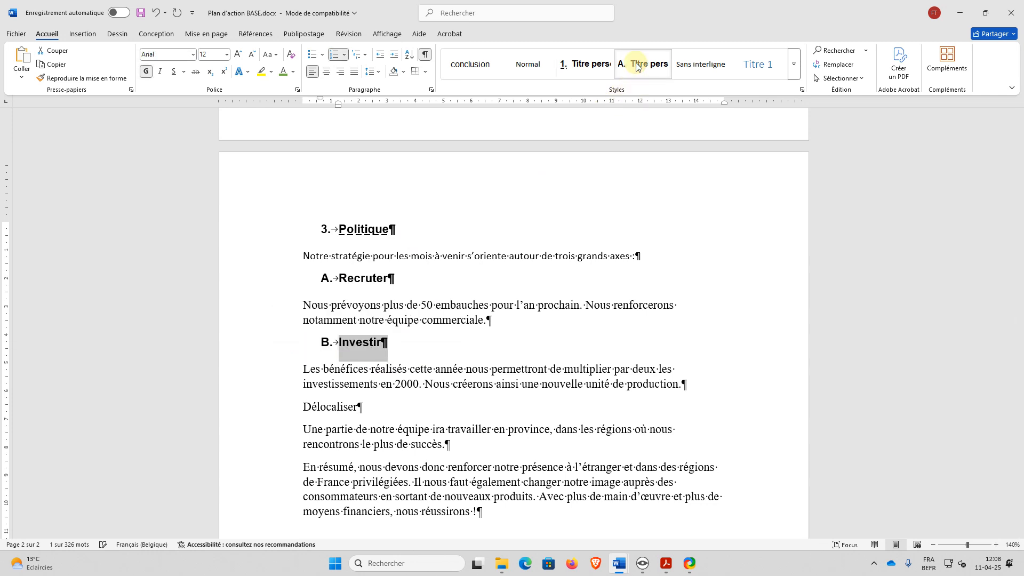
pyautogui.click(274, 408)
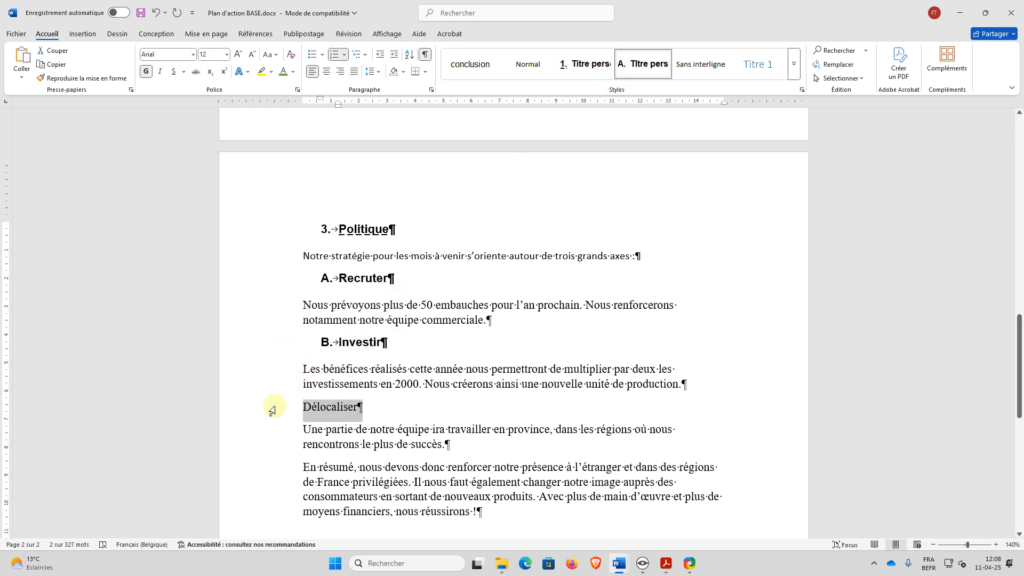
pyautogui.click(646, 67)
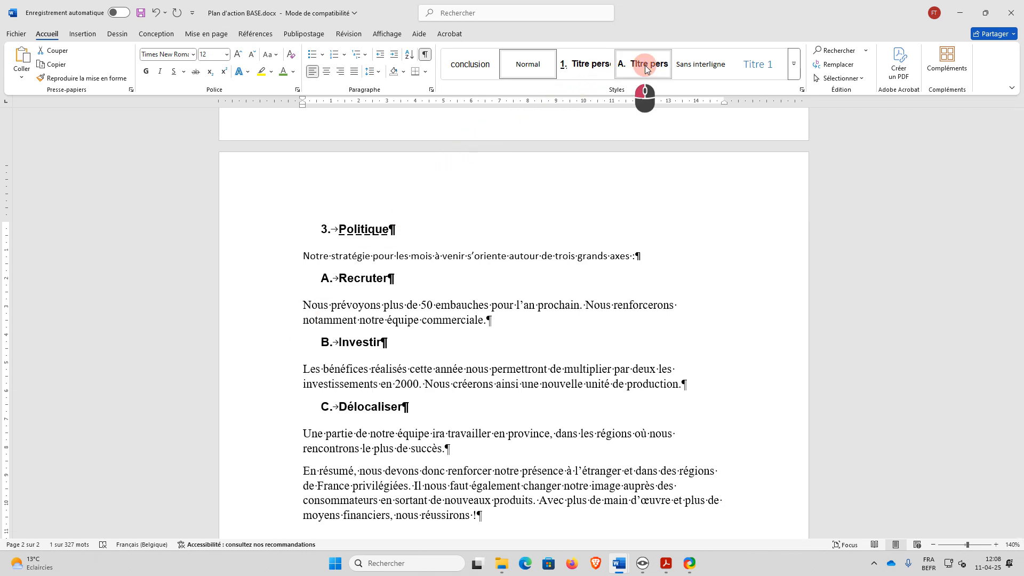
# Apply the conclusion style to the final paragraph starting "En résumé"
pyautogui.scroll(-3, 522, 236)
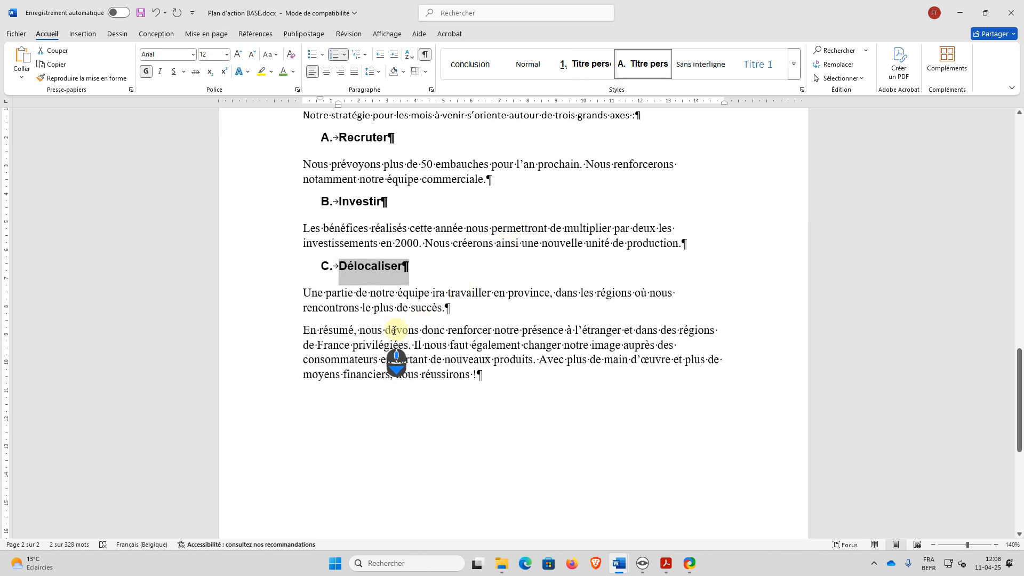
pyautogui.click(342, 334)
pyautogui.click(467, 72)
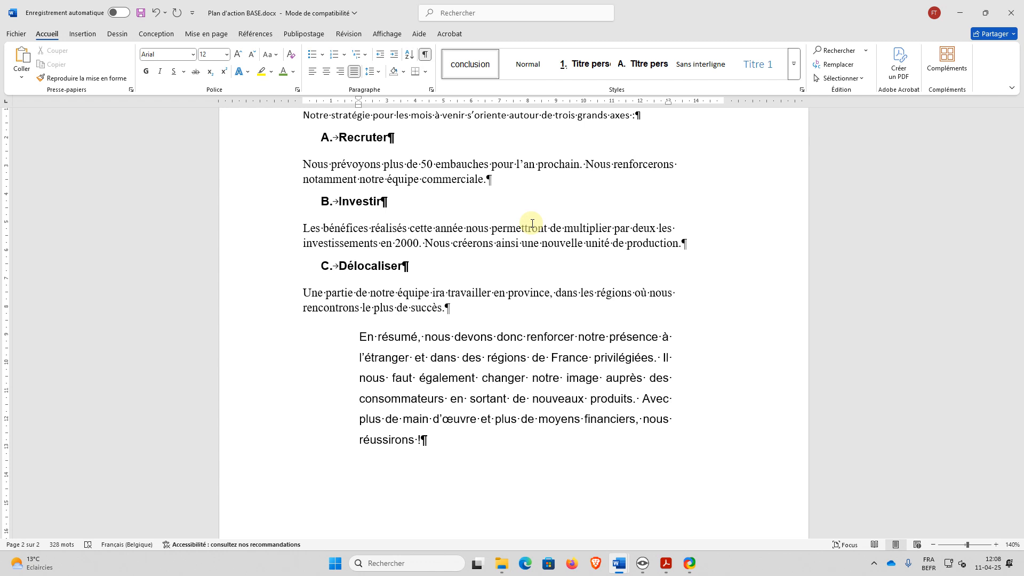
# Ignore all spelling flags for the company name Albertuis in the line above the Plan d'action title
pyautogui.scroll(3, 532, 226)
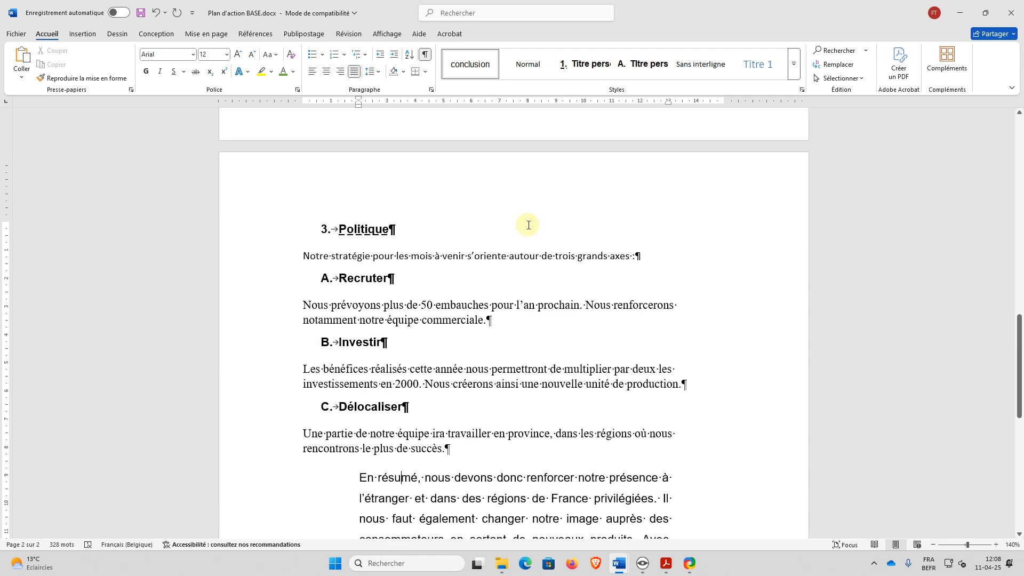
pyautogui.scroll(2, 528, 224)
pyautogui.scroll(15, 527, 222)
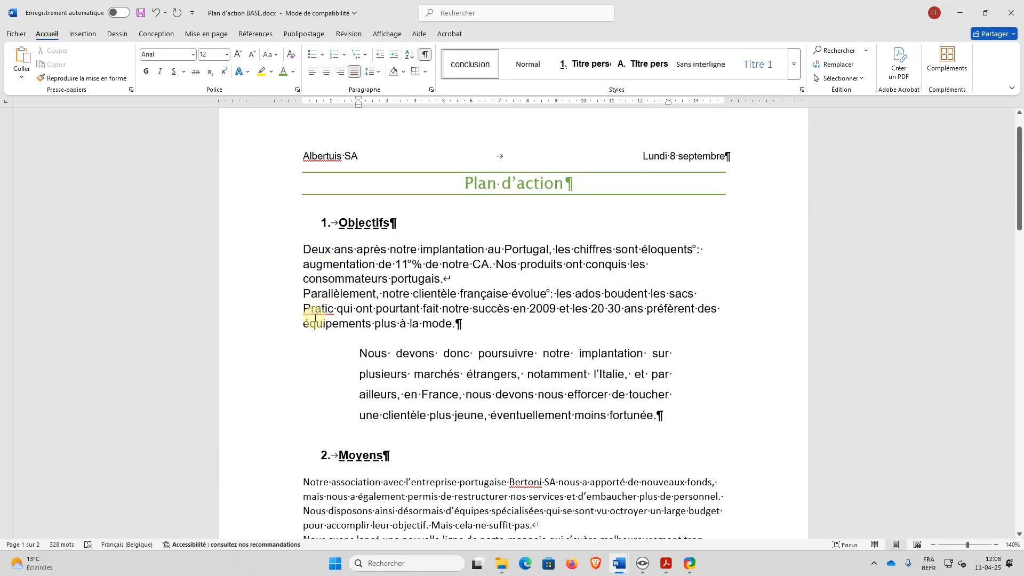
pyautogui.moveTo(304, 309); pyautogui.dragTo(331, 311)
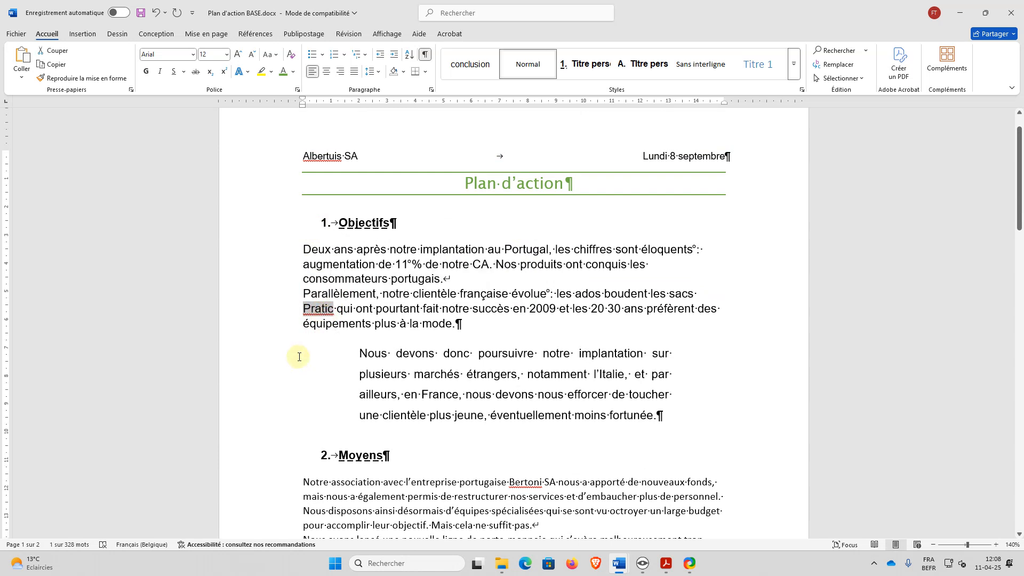
pyautogui.click(326, 157)
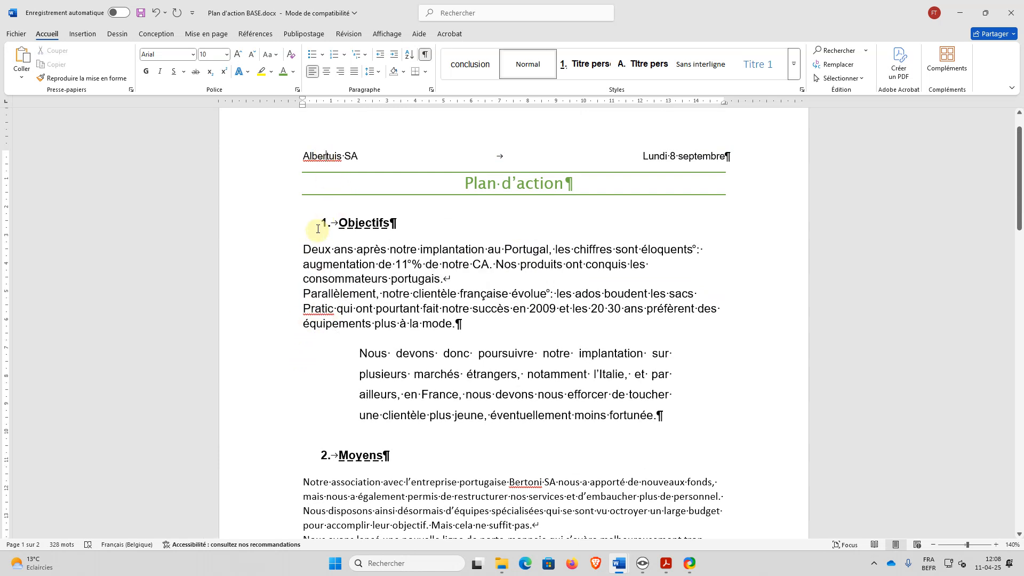
pyautogui.rightClick(327, 158)
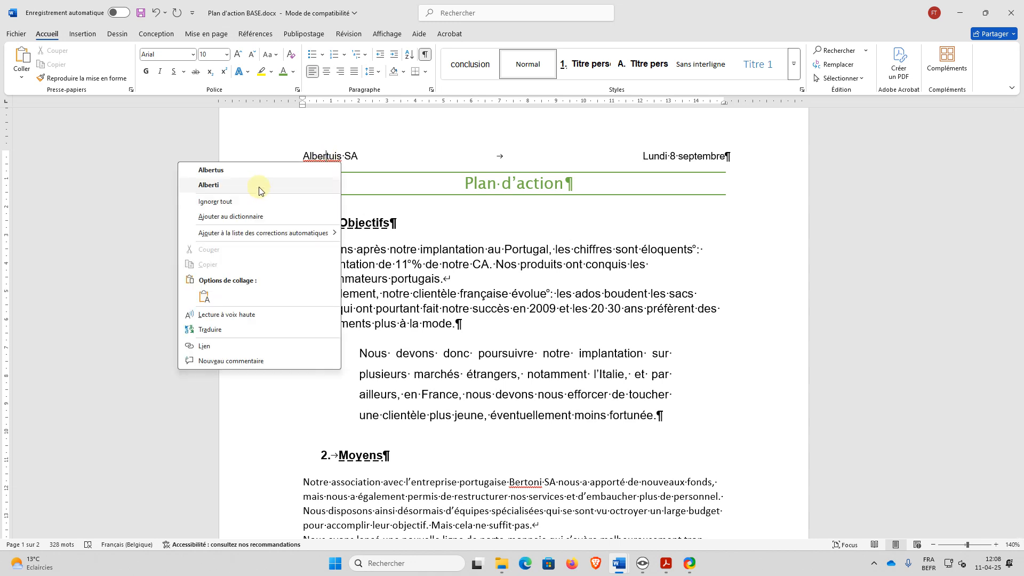
pyautogui.click(254, 204)
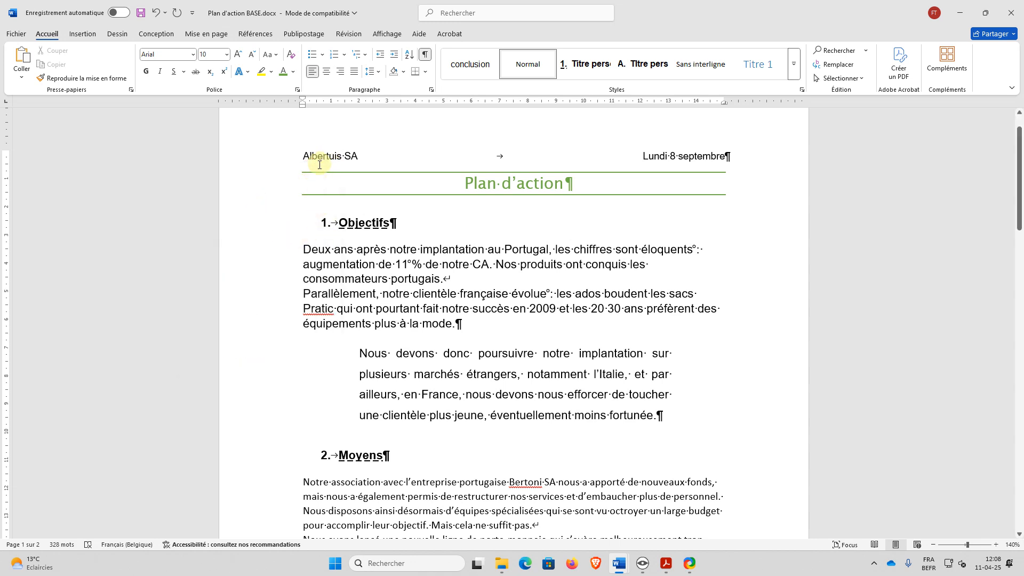
# Ignore all spelling flags for the product name Pratic in the Objectifs section
pyautogui.click(316, 309)
pyautogui.rightClick(314, 309)
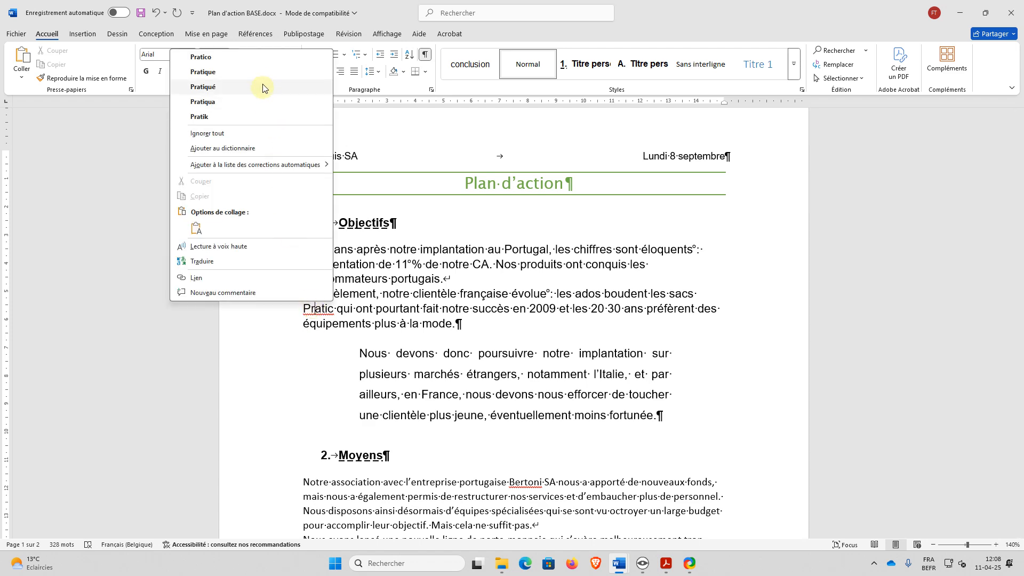
pyautogui.click(242, 134)
# Ignore all spelling flags for the company name Bertoni in the Moyens section
pyautogui.scroll(-3, 363, 320)
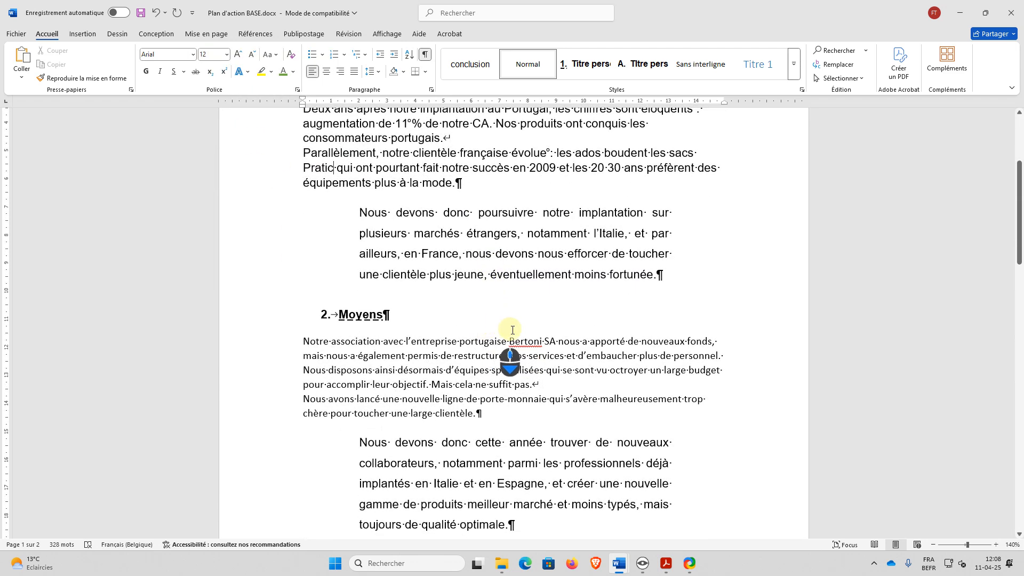
pyautogui.click(517, 340)
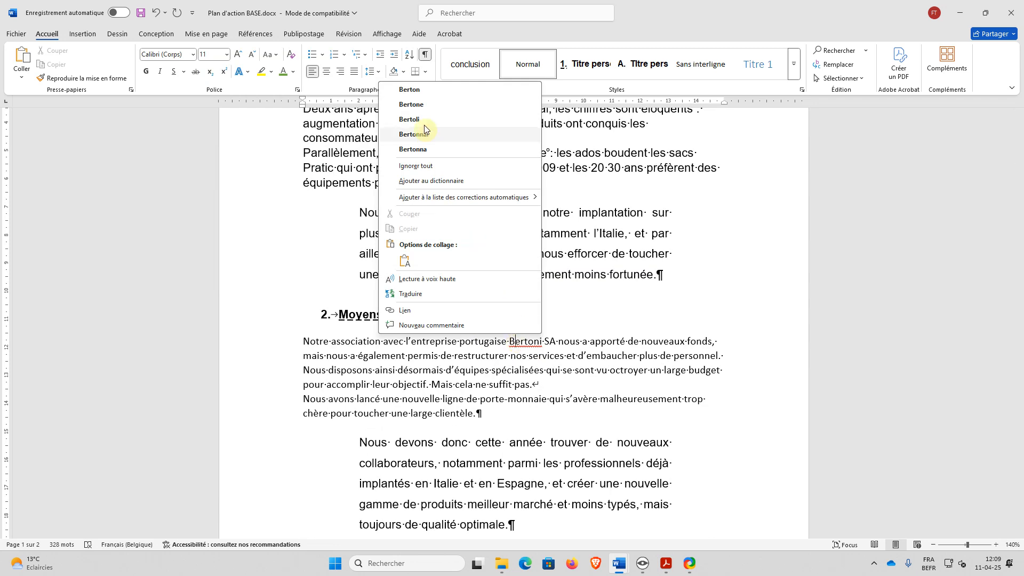
pyautogui.click(416, 165)
pyautogui.scroll(-15, 542, 288)
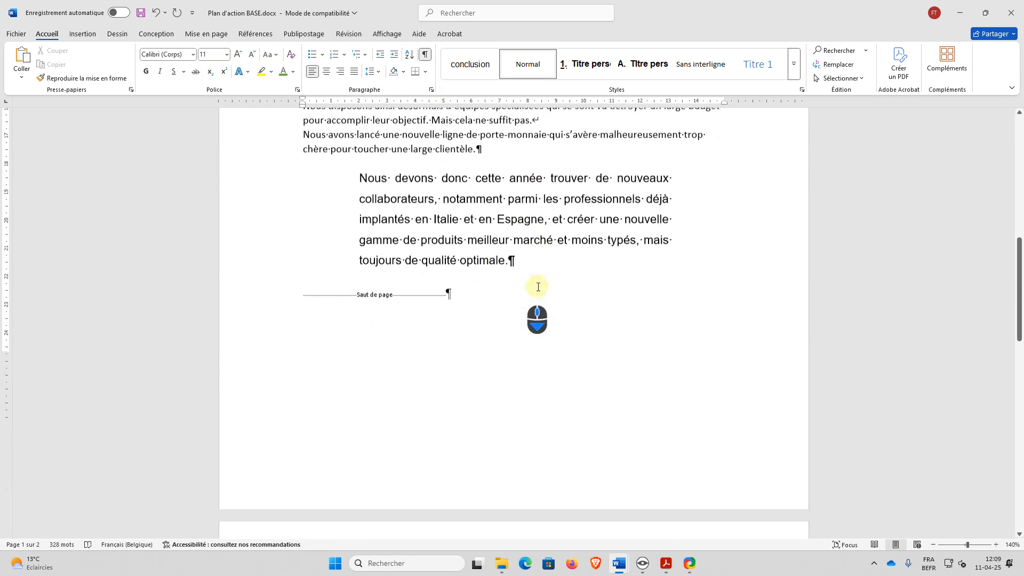
# Insert the registered trademark symbol ® directly after the word Pratic in the Objectifs section
pyautogui.scroll(20, 537, 282)
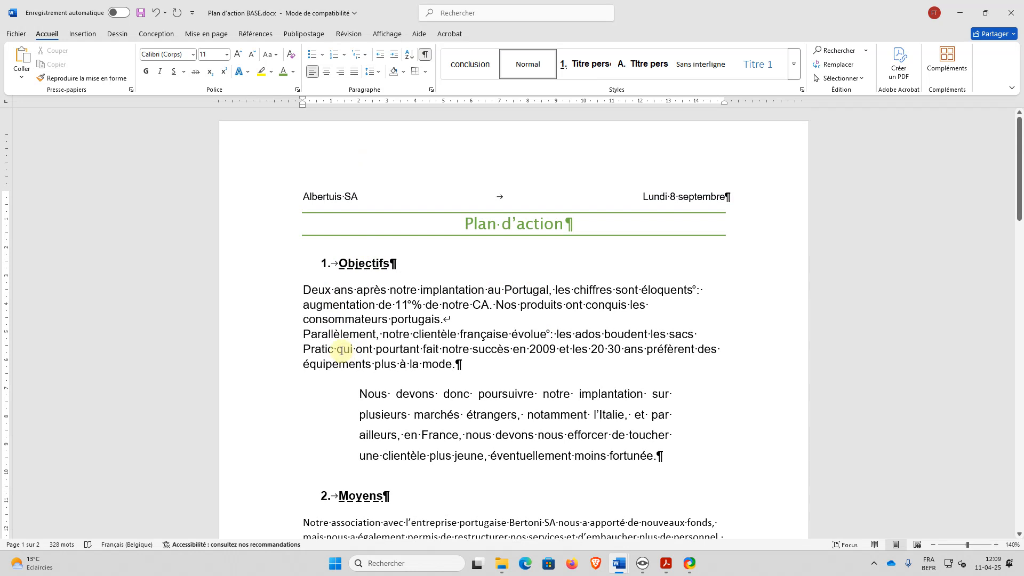
pyautogui.click(491, 394)
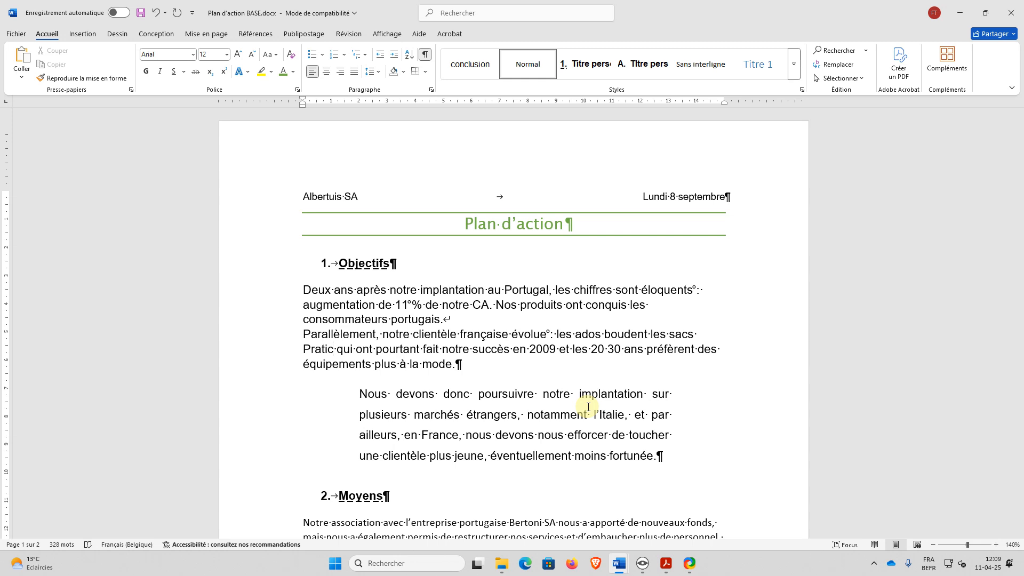
pyautogui.click(75, 36)
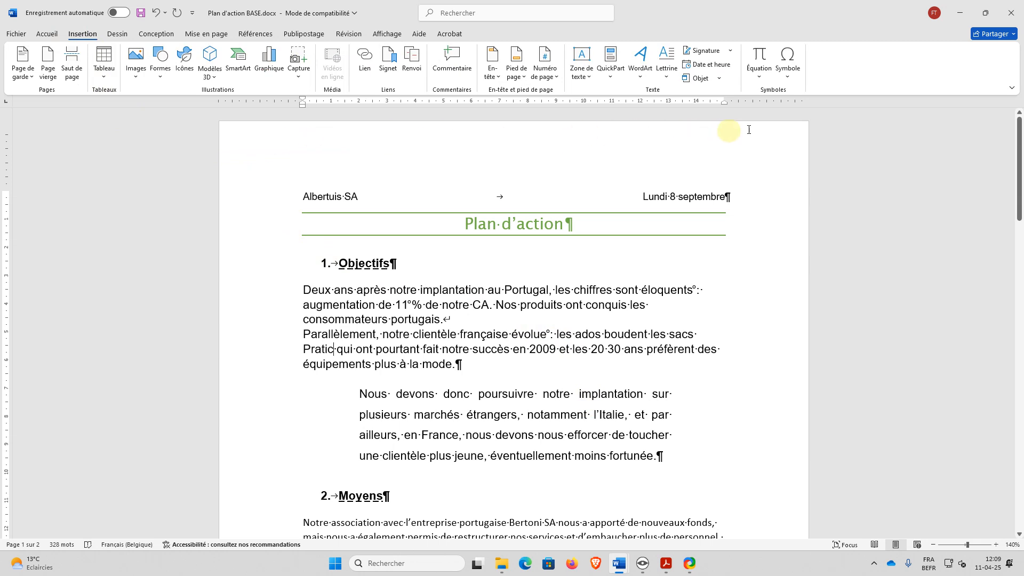
pyautogui.click(788, 72)
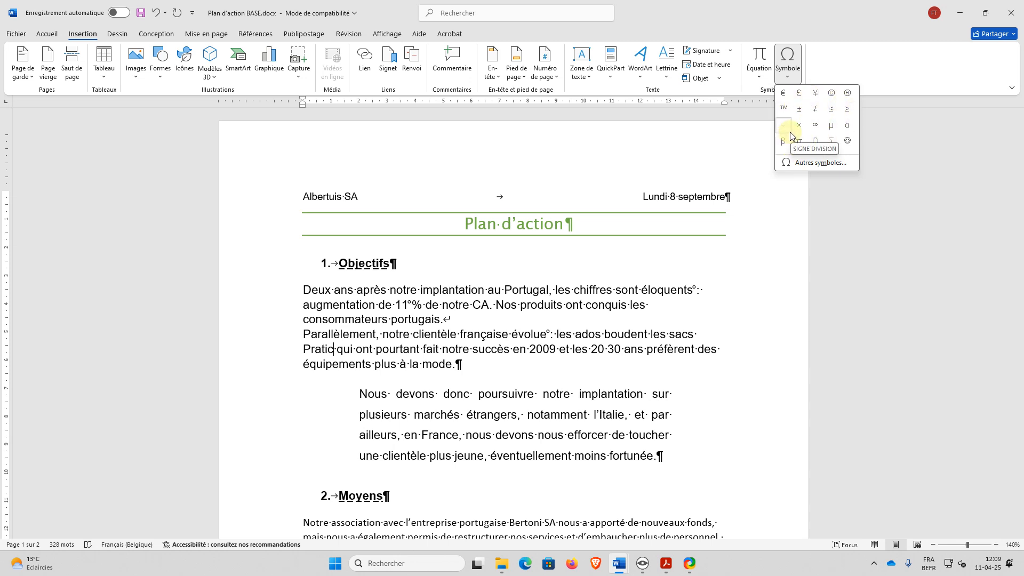
pyautogui.click(848, 101)
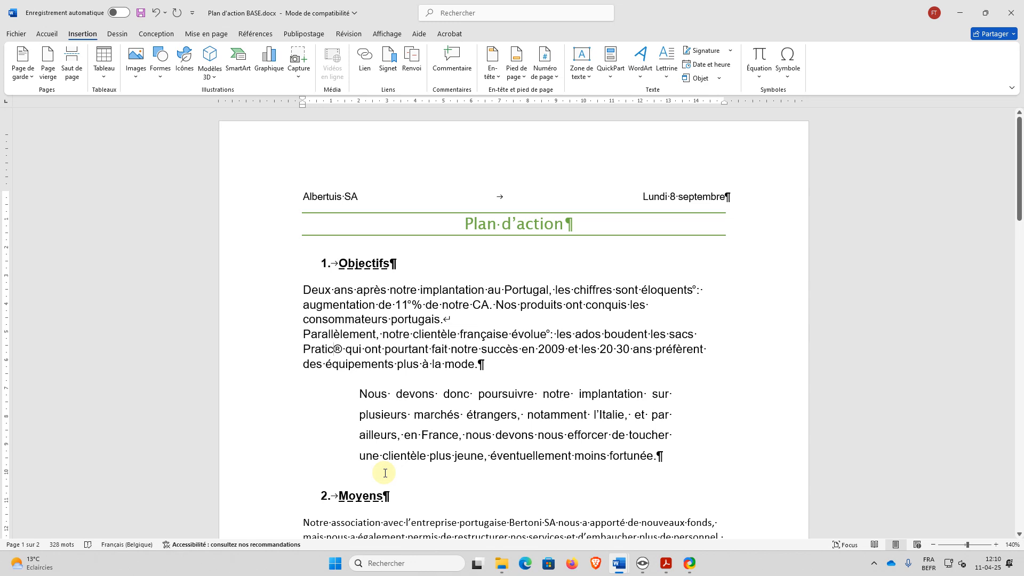
# Remove the ® symbol after Pratic and insert it again from the recently used symbols
pyautogui.press('Delete')
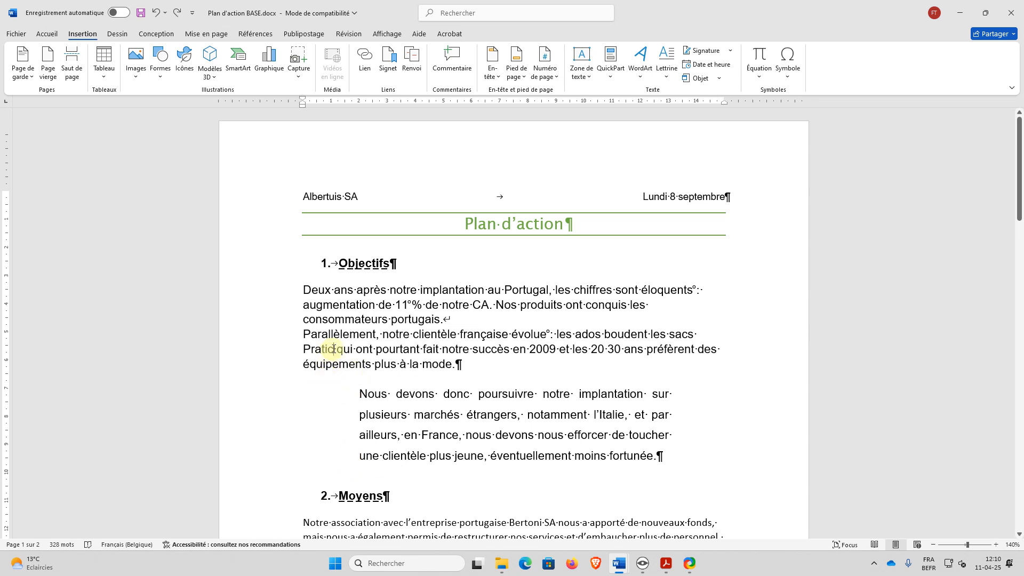
pyautogui.click(788, 74)
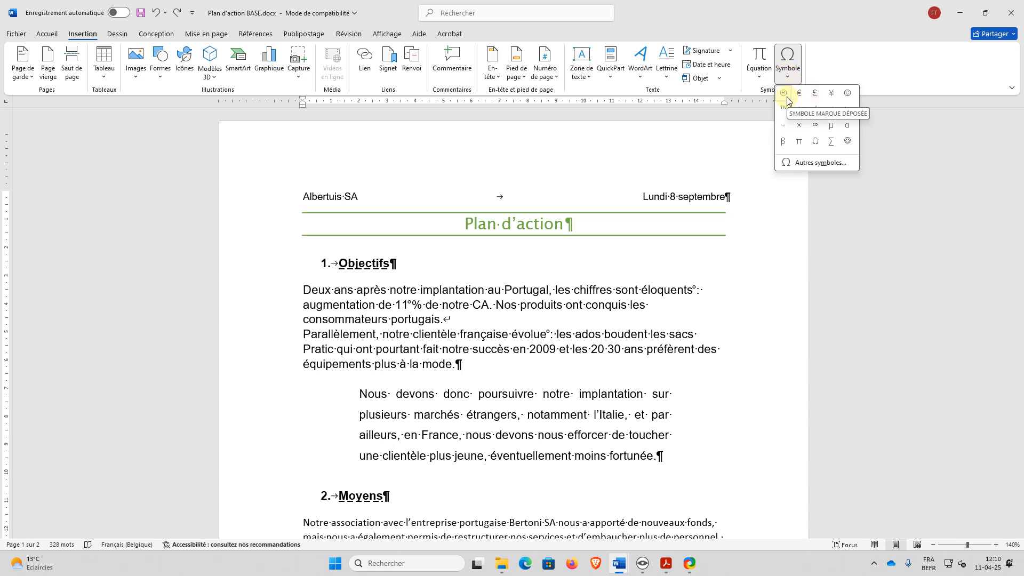
pyautogui.click(787, 99)
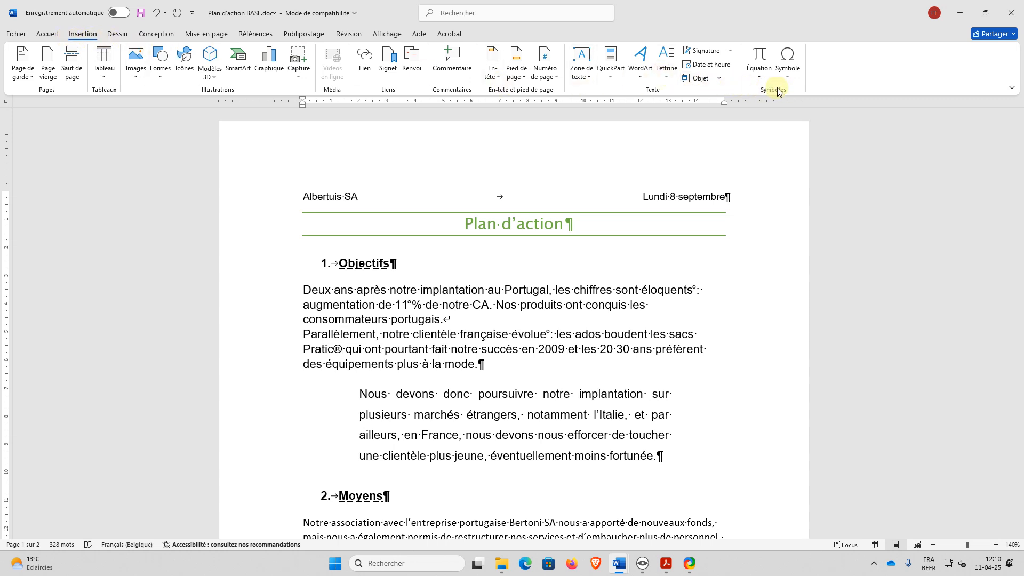
pyautogui.click(789, 73)
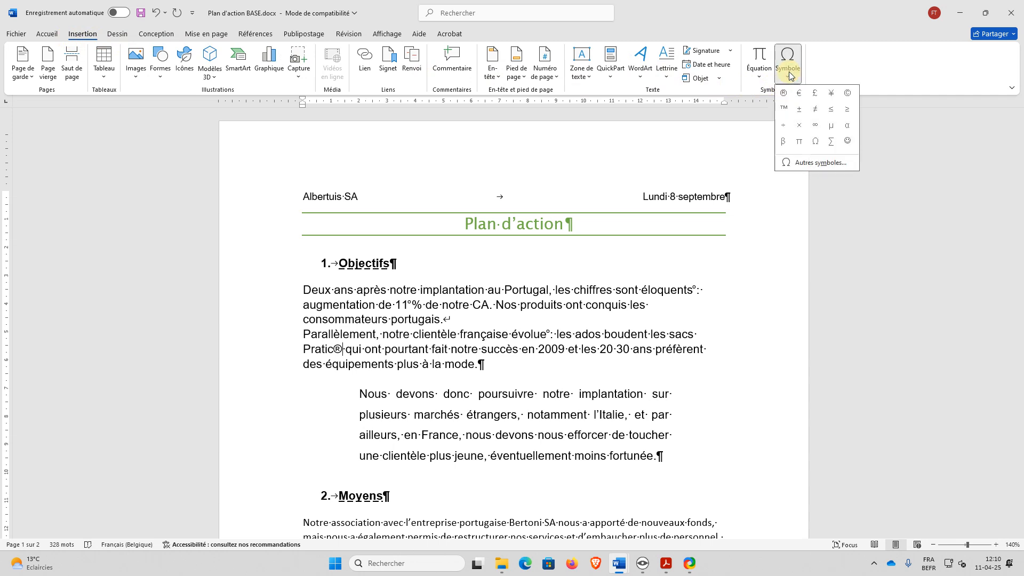
pyautogui.click(849, 59)
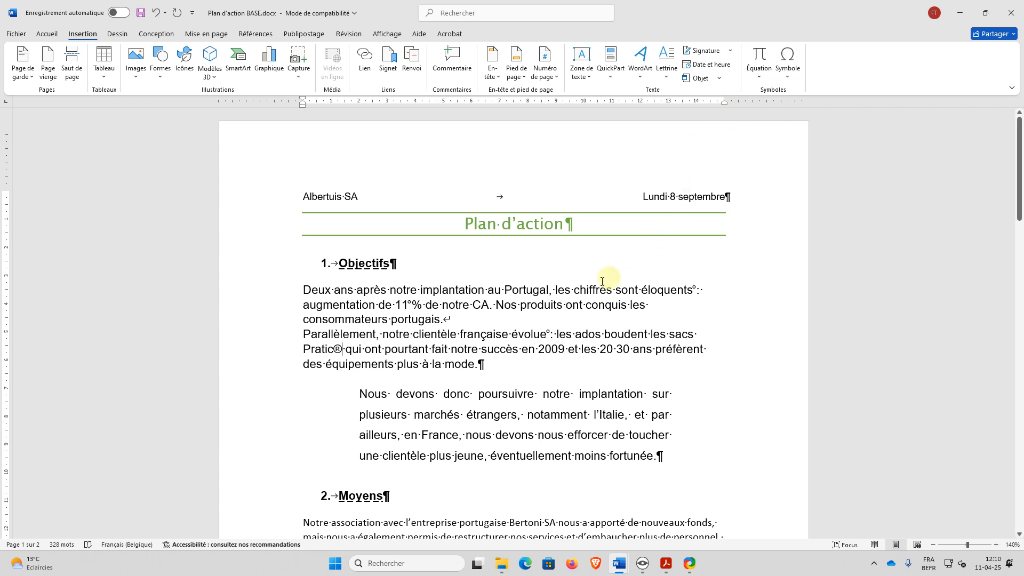
# Apply a box border to the words "marchés étrangers" in the conclusion of the Objectifs section
pyautogui.scroll(-3, 602, 281)
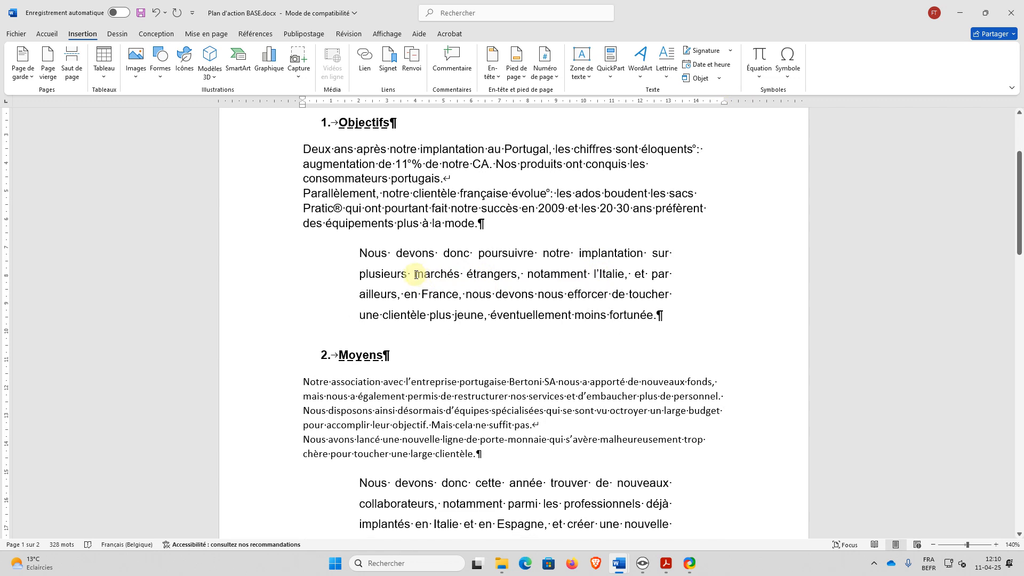
pyautogui.moveTo(416, 275); pyautogui.dragTo(488, 273)
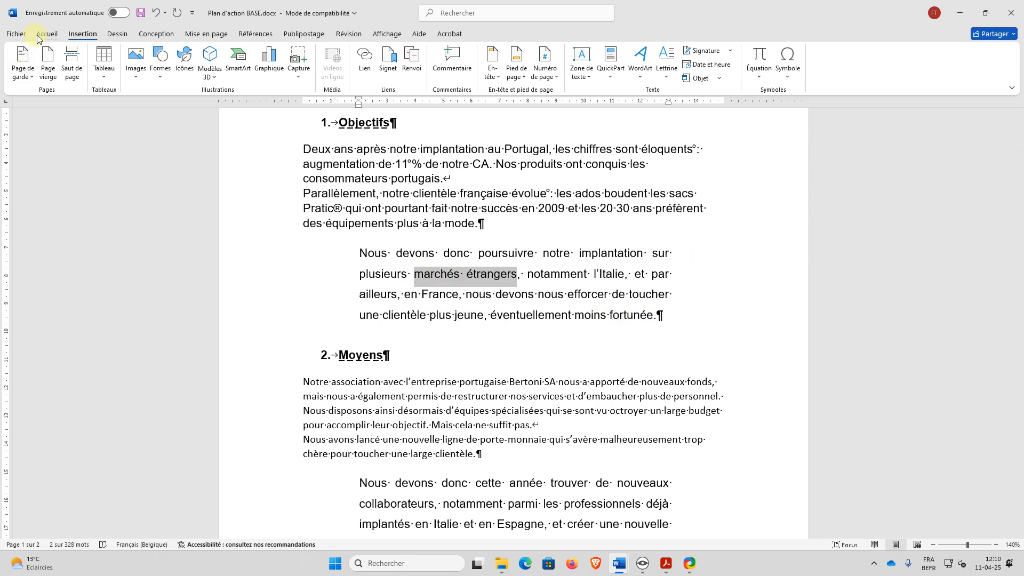
pyautogui.scroll(3, 235, 228)
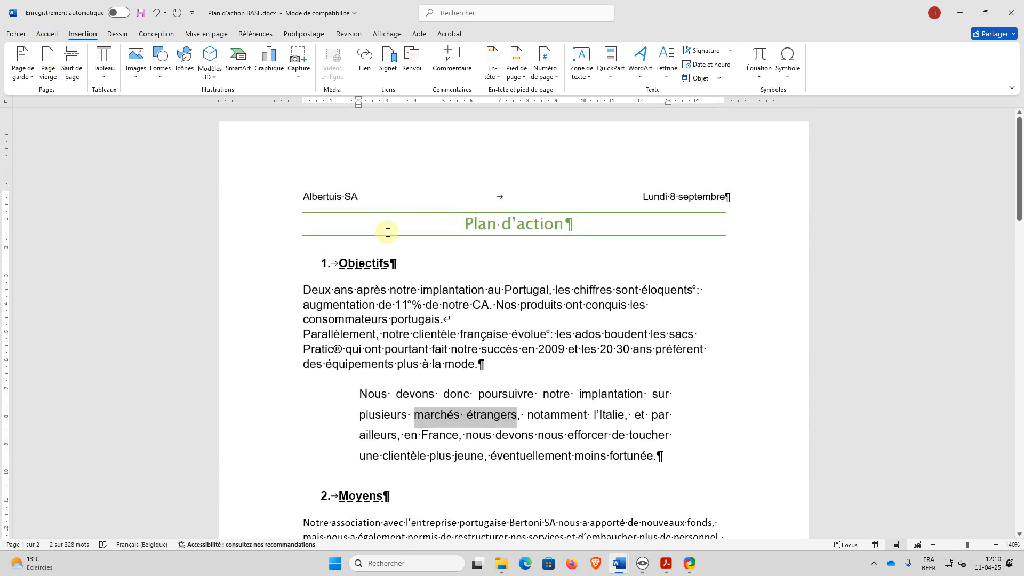
pyautogui.click(48, 36)
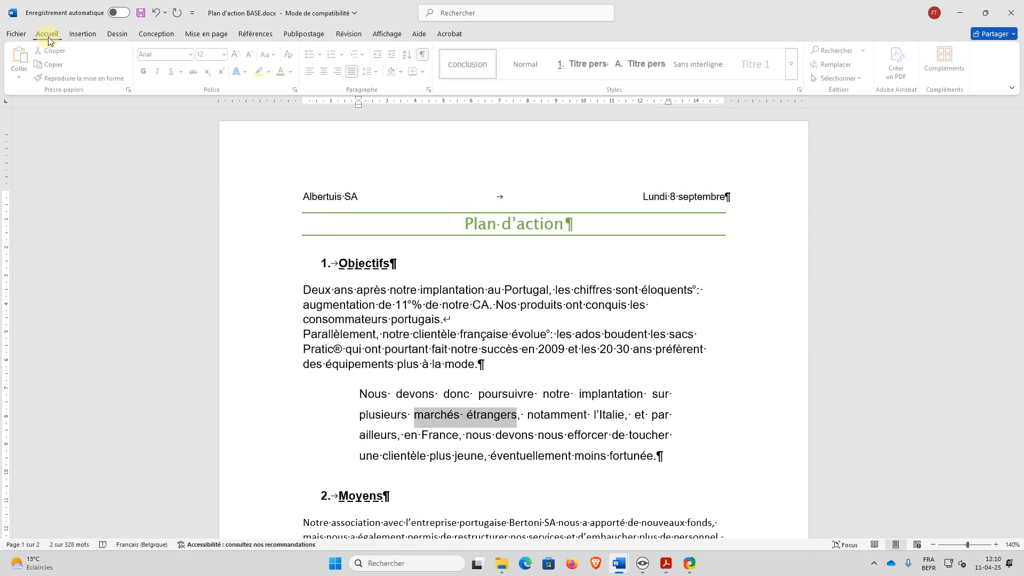
pyautogui.click(426, 72)
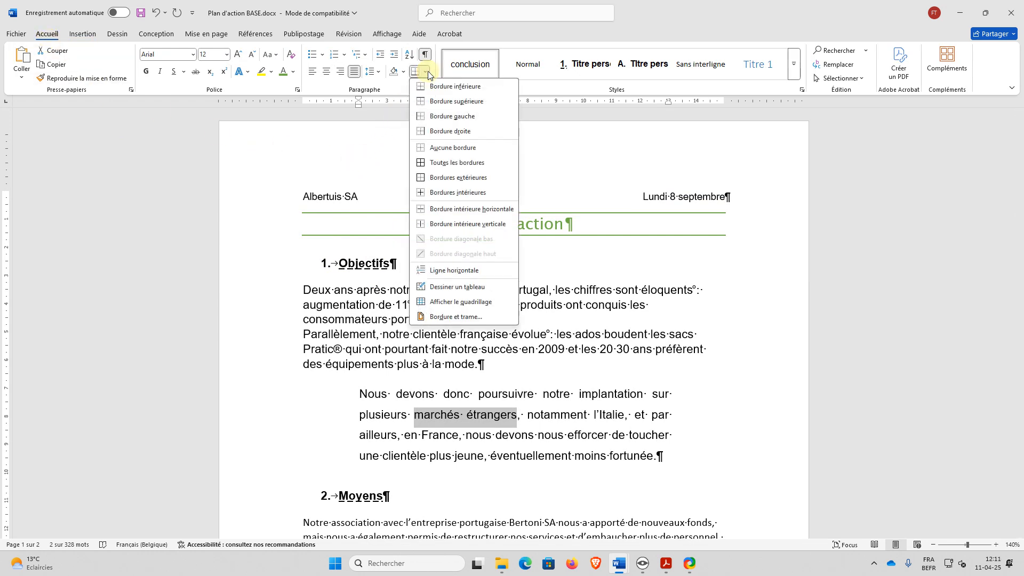
pyautogui.click(456, 315)
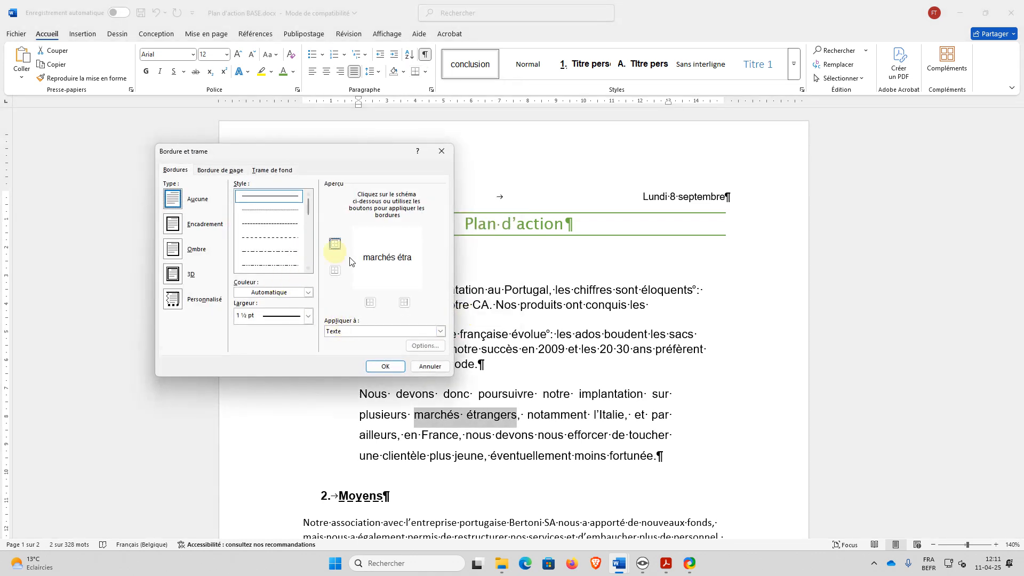
pyautogui.click(335, 246)
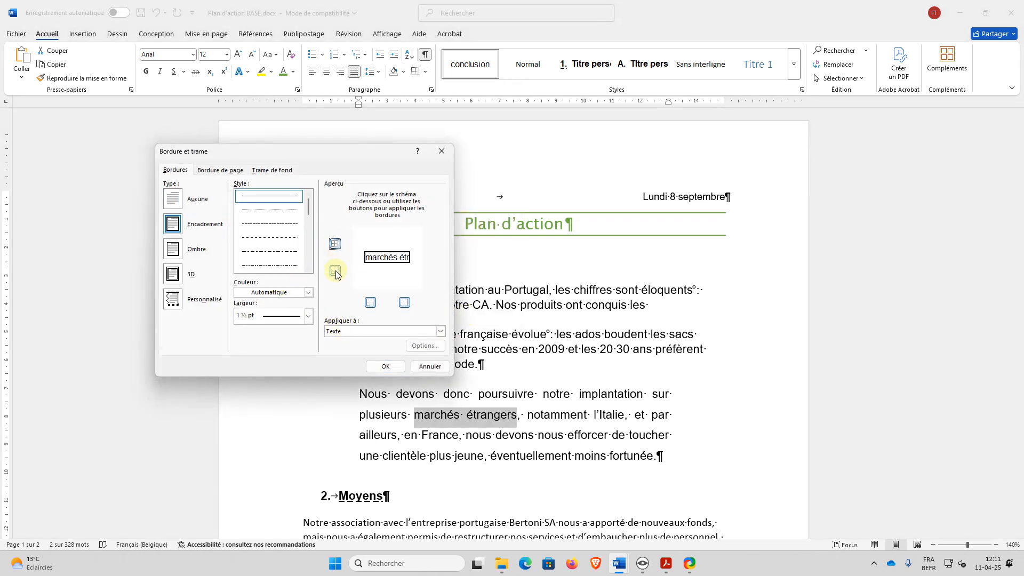
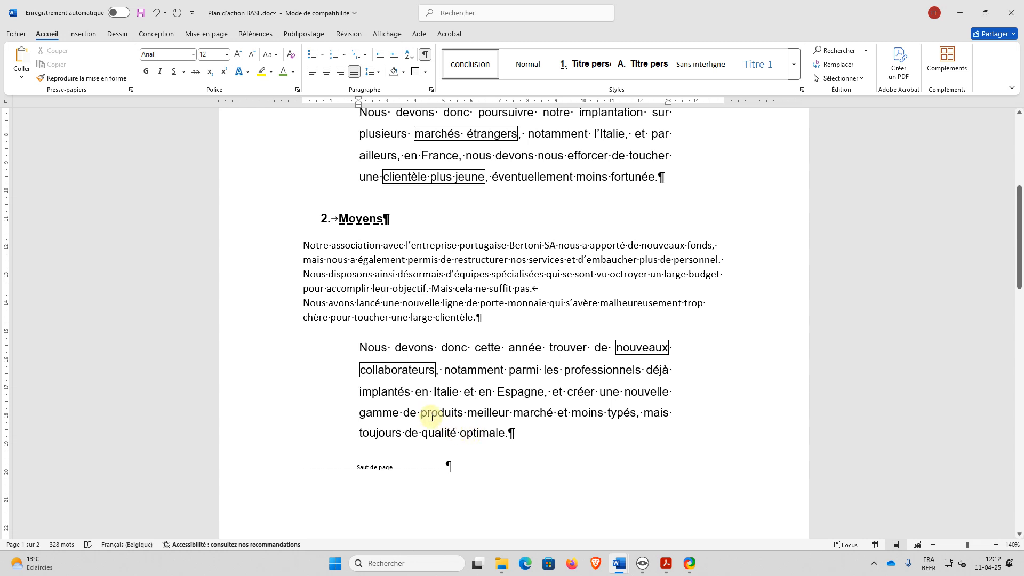
# Apply box borders to "produits meilleur marché et moins typés" in the Moyens conclusion and "renforcer notre présence" in the final conclusion
pyautogui.moveTo(421, 414); pyautogui.dragTo(636, 414)
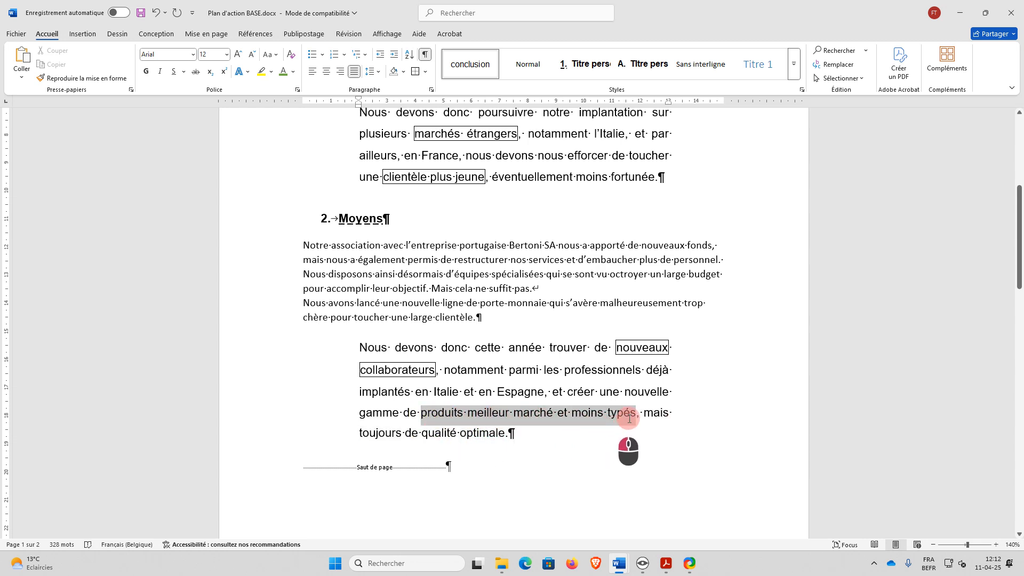
pyautogui.click(413, 74)
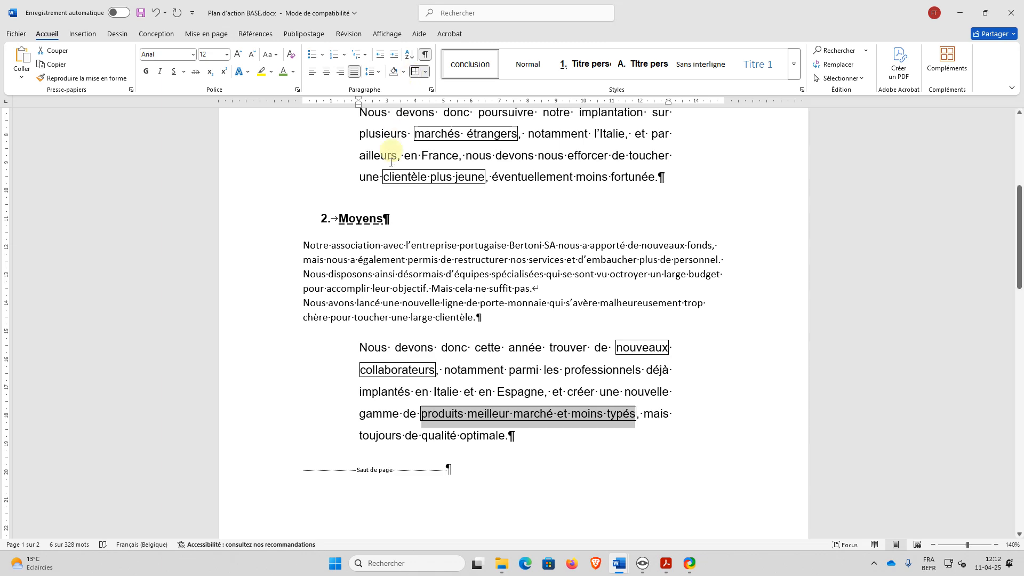
pyautogui.scroll(-9, 423, 274)
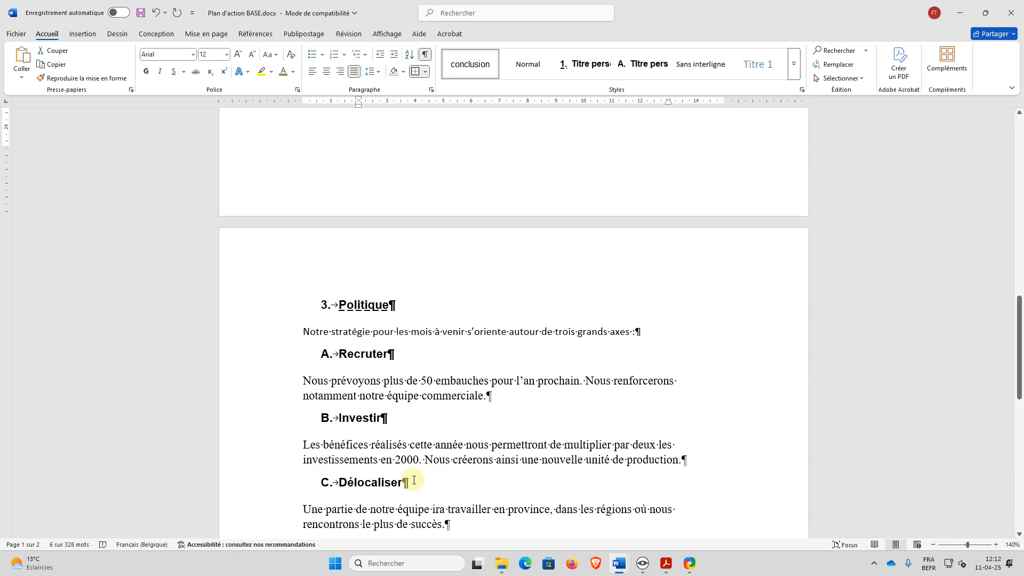
pyautogui.scroll(-5, 406, 485)
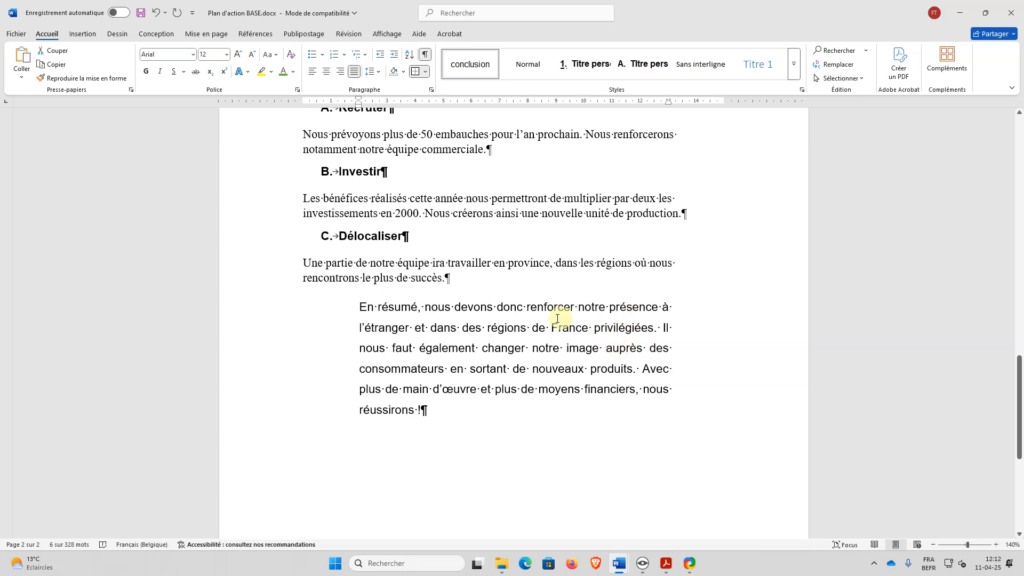
pyautogui.moveTo(527, 305); pyautogui.dragTo(660, 307)
pyautogui.click(416, 71)
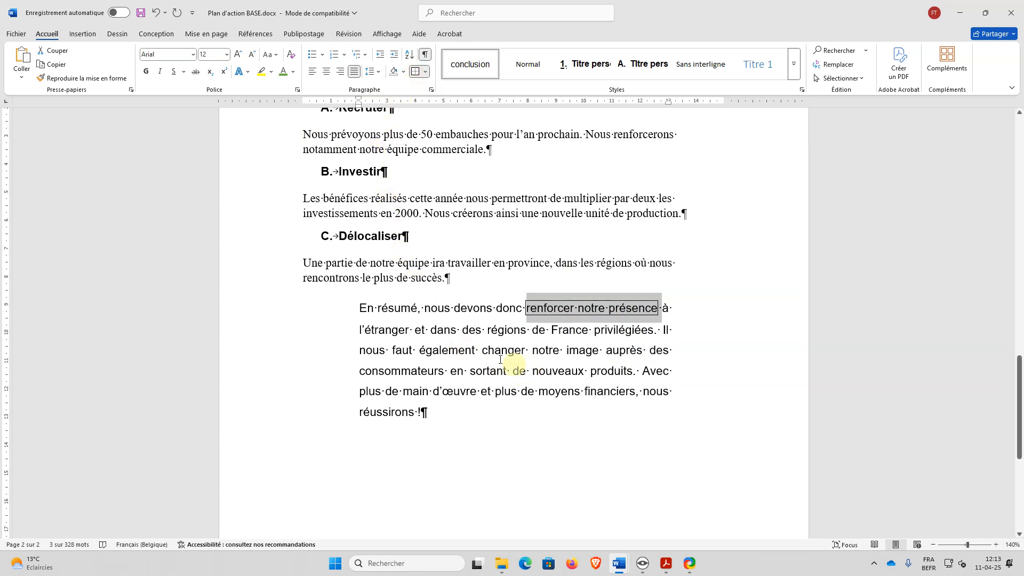
# Apply box borders to "changer notre image" and "plus de main d'œuvre et plus de moyens financiers" in the final conclusion
pyautogui.moveTo(482, 351); pyautogui.dragTo(598, 351)
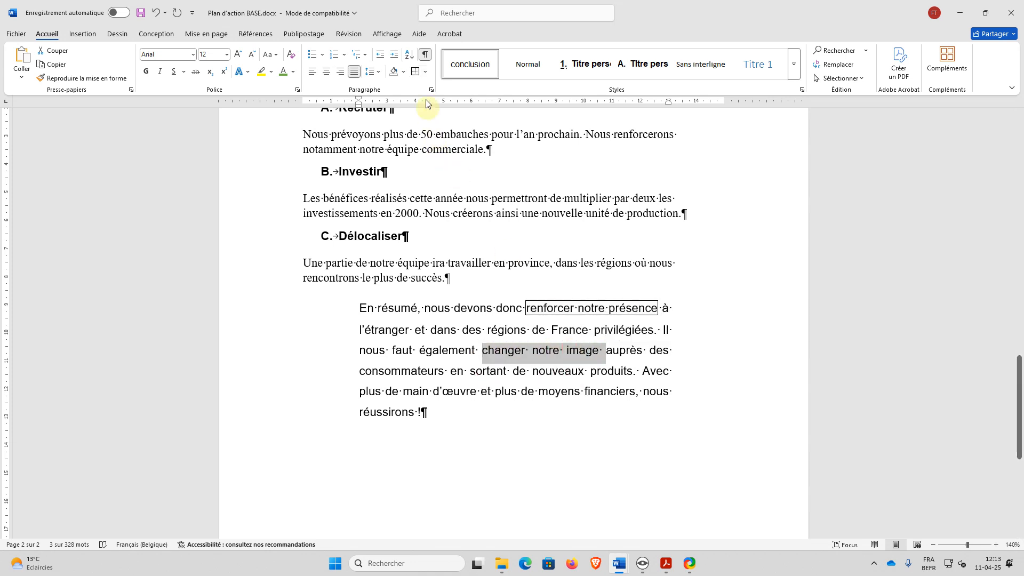
pyautogui.click(415, 71)
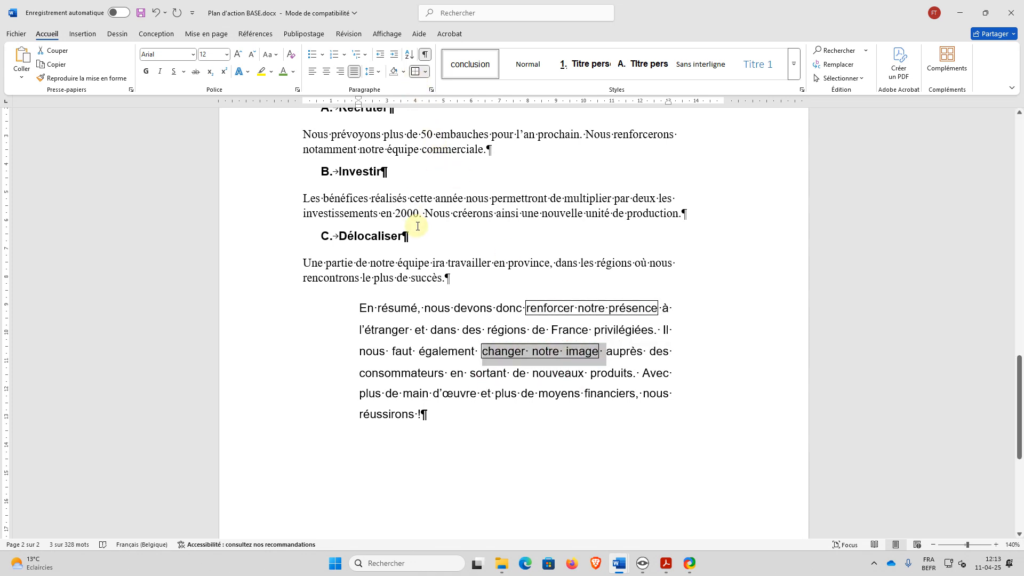
pyautogui.moveTo(357, 395); pyautogui.dragTo(606, 393)
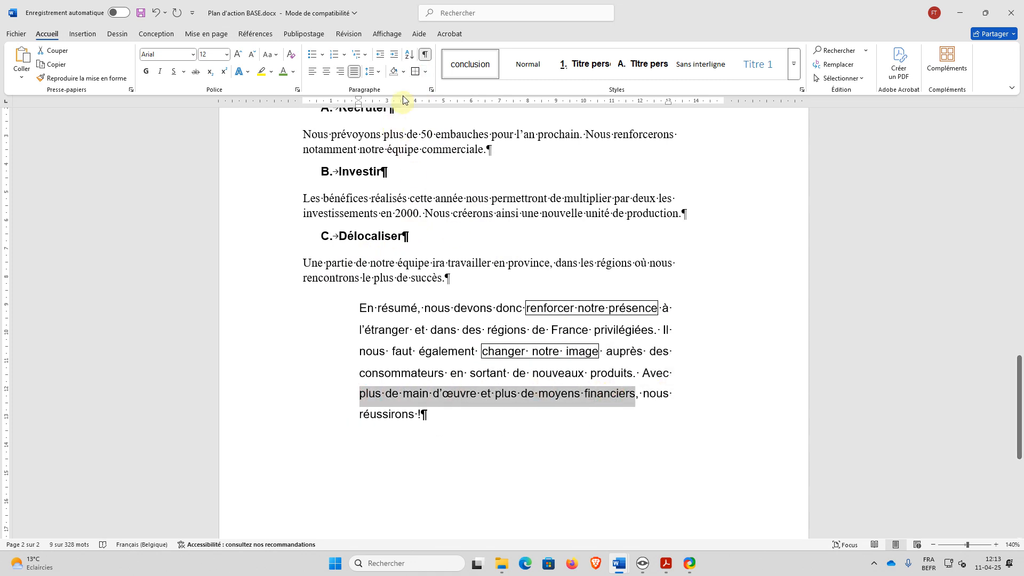
pyautogui.click(415, 71)
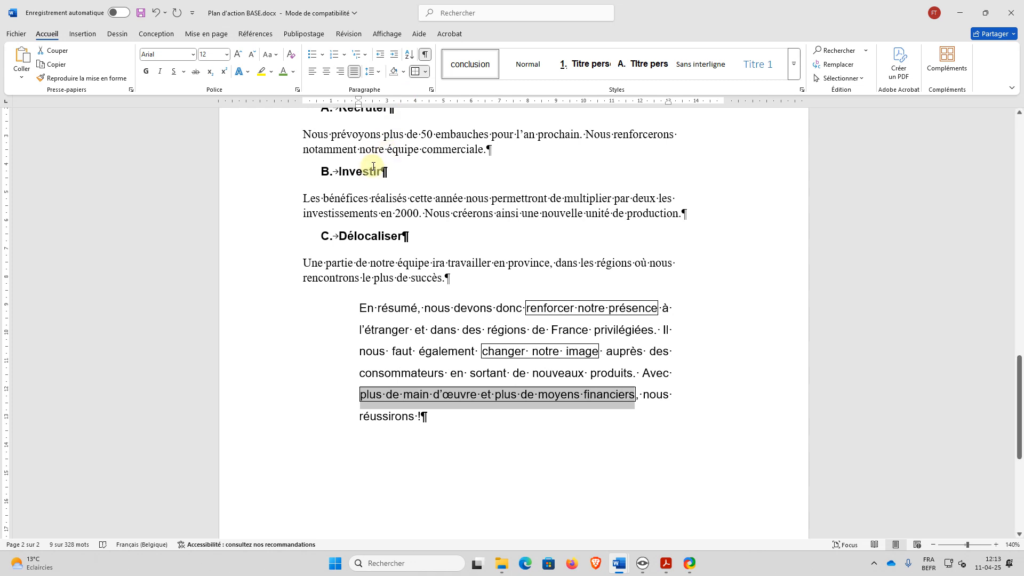
# Return to the document's beginning and hide the formatting marks
pyautogui.scroll(15, 374, 166)
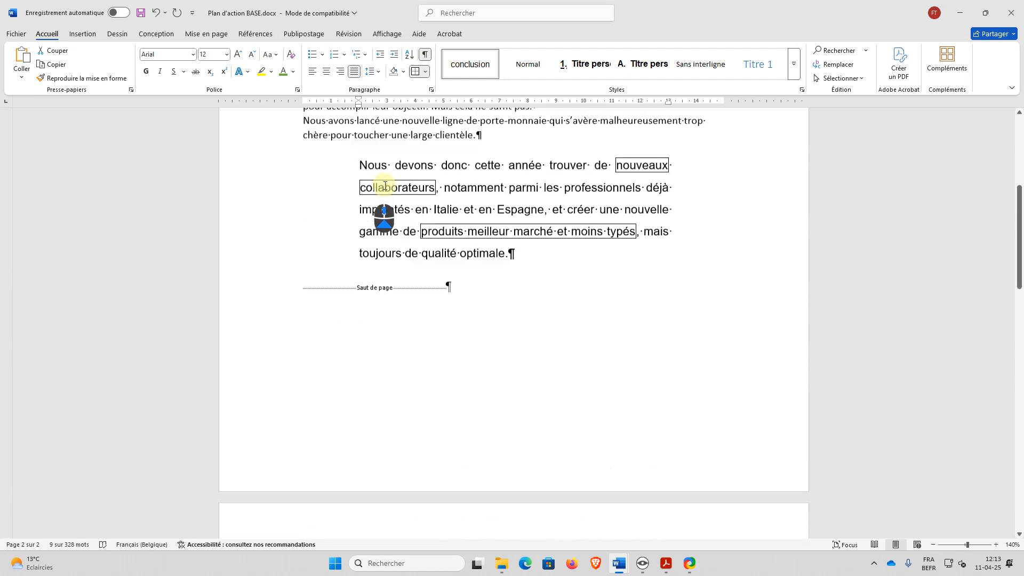
pyautogui.scroll(3, 384, 186)
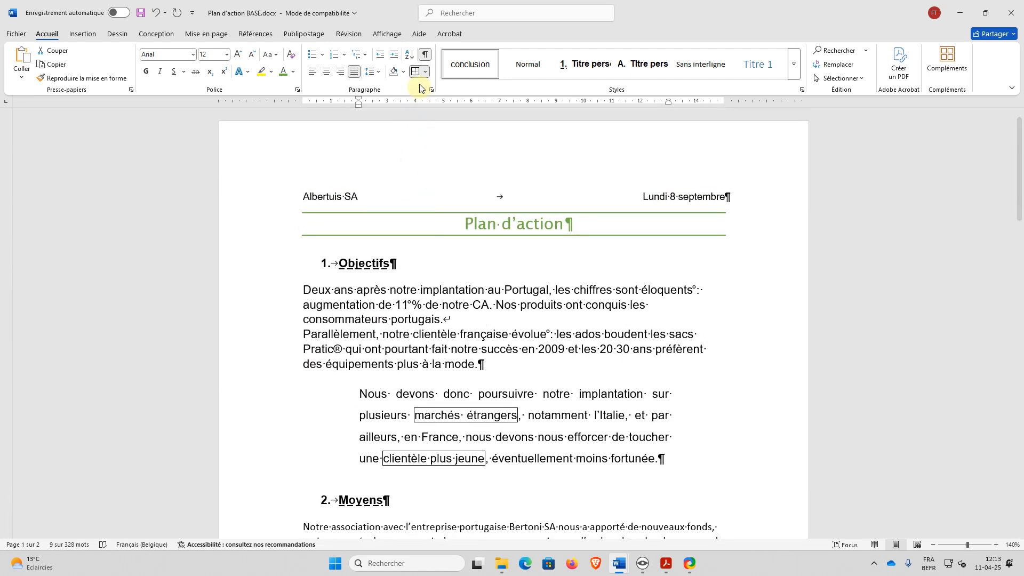
pyautogui.click(424, 58)
pyautogui.click(424, 57)
pyautogui.click(424, 57)
pyautogui.click(423, 57)
pyautogui.click(423, 58)
pyautogui.click(423, 57)
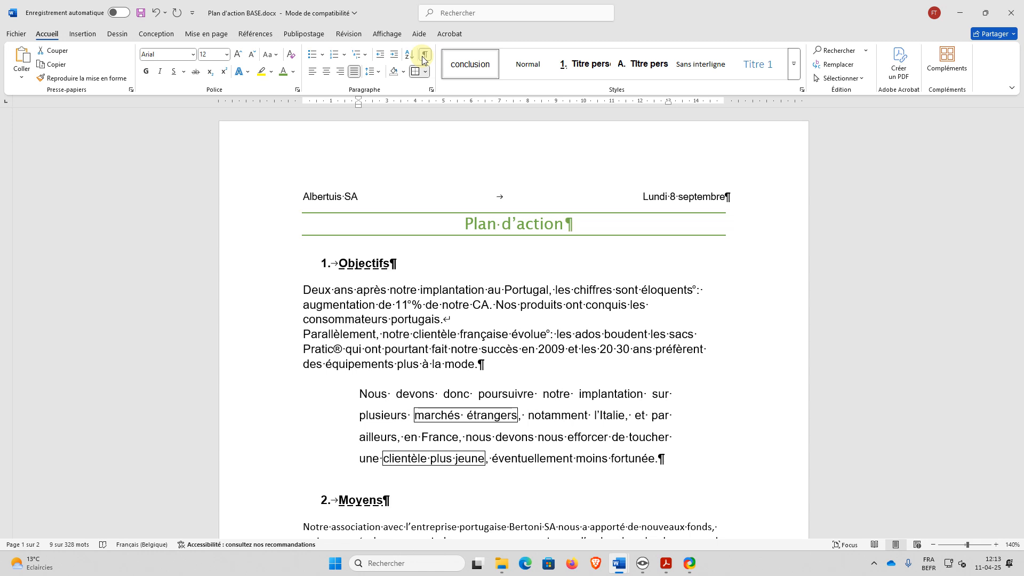
pyautogui.click(423, 57)
pyautogui.click(424, 57)
pyautogui.click(424, 57)
# Examine the finished layout of both pages at 100% zoom without formatting marks
pyautogui.keyDown('ctrl'); pyautogui.scroll(-4, 615, 340); pyautogui.keyUp('ctrl')
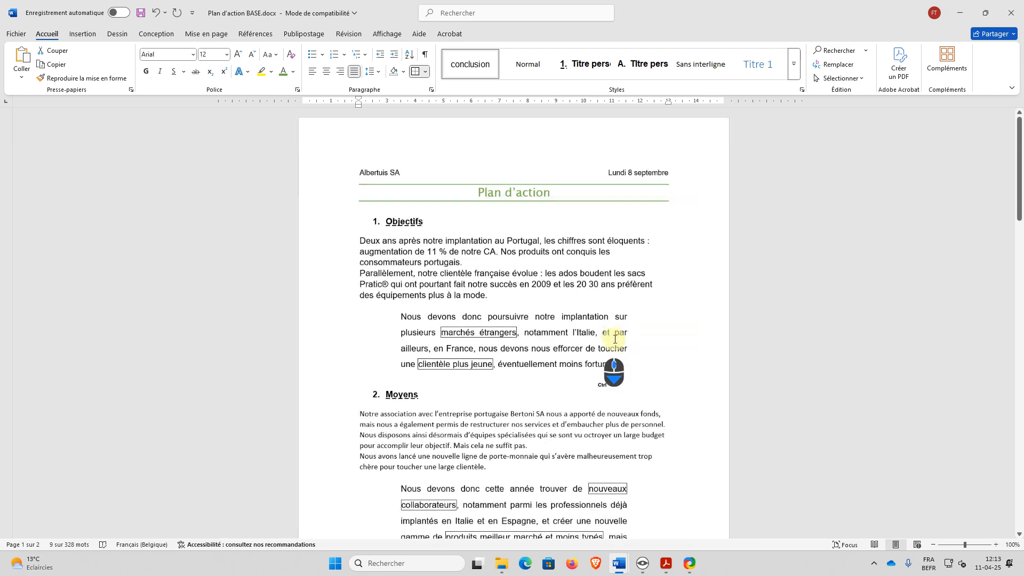
pyautogui.scroll(-3, 615, 339)
pyautogui.scroll(3, 615, 338)
pyautogui.scroll(-3, 614, 338)
pyautogui.scroll(3, 615, 338)
pyautogui.scroll(3, 326, 313)
pyautogui.scroll(1, 325, 313)
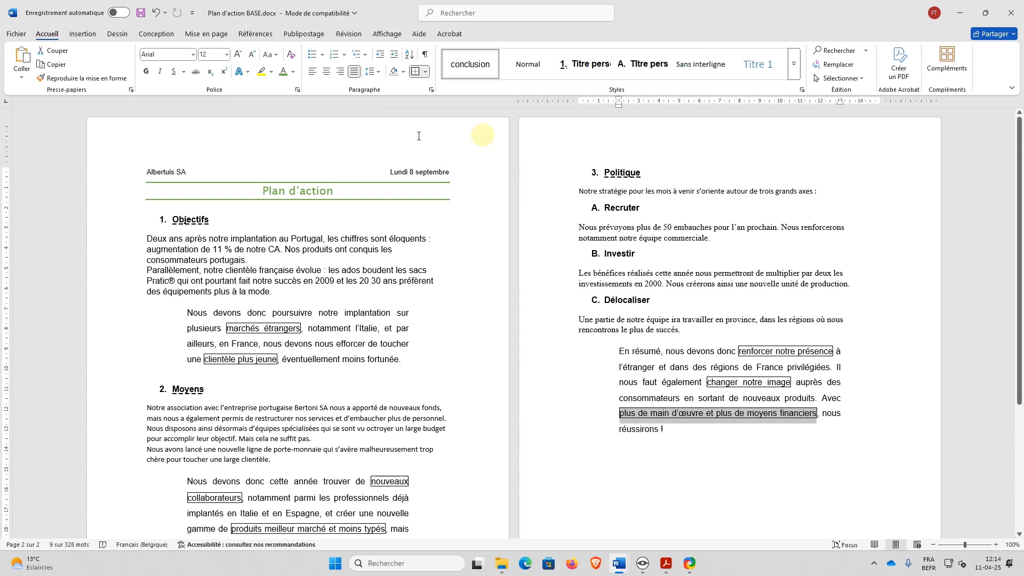
# Save the document in Documents as "Plan d'action Terminé", accepting the upgrade to the newest file format, and close it
pyautogui.click(10, 38)
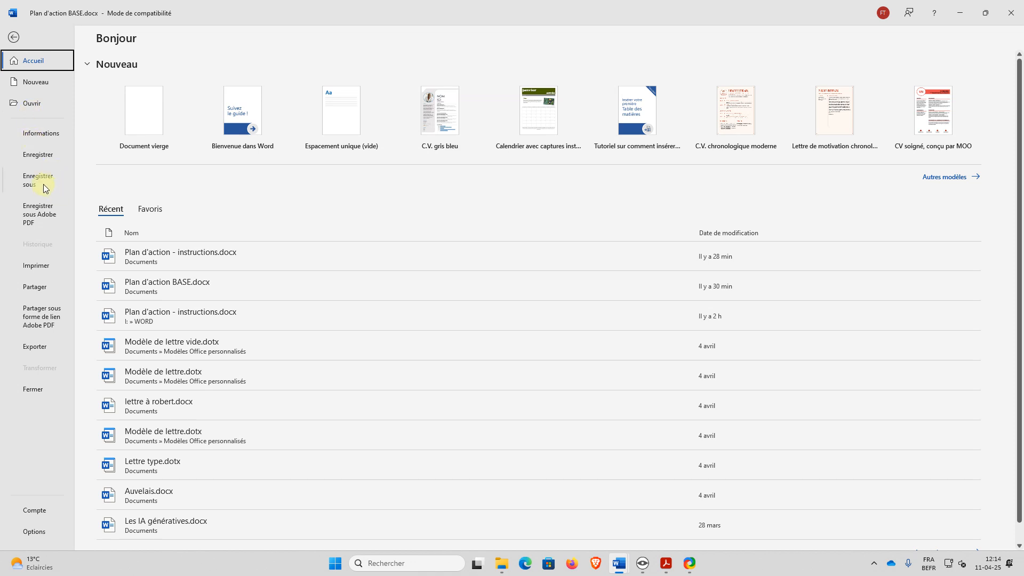
pyautogui.click(43, 184)
pyautogui.click(133, 238)
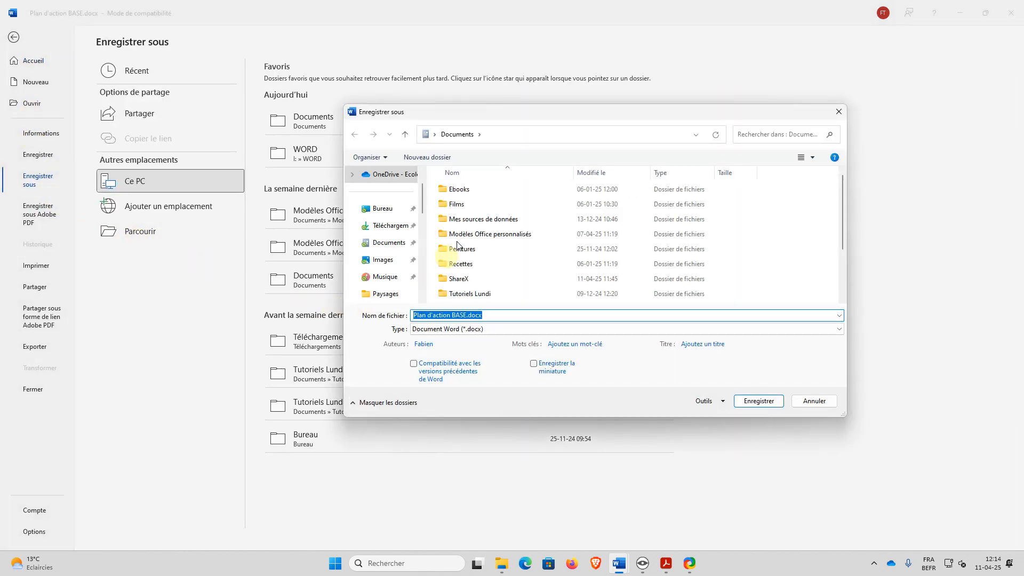
pyautogui.doubleClick(457, 315)
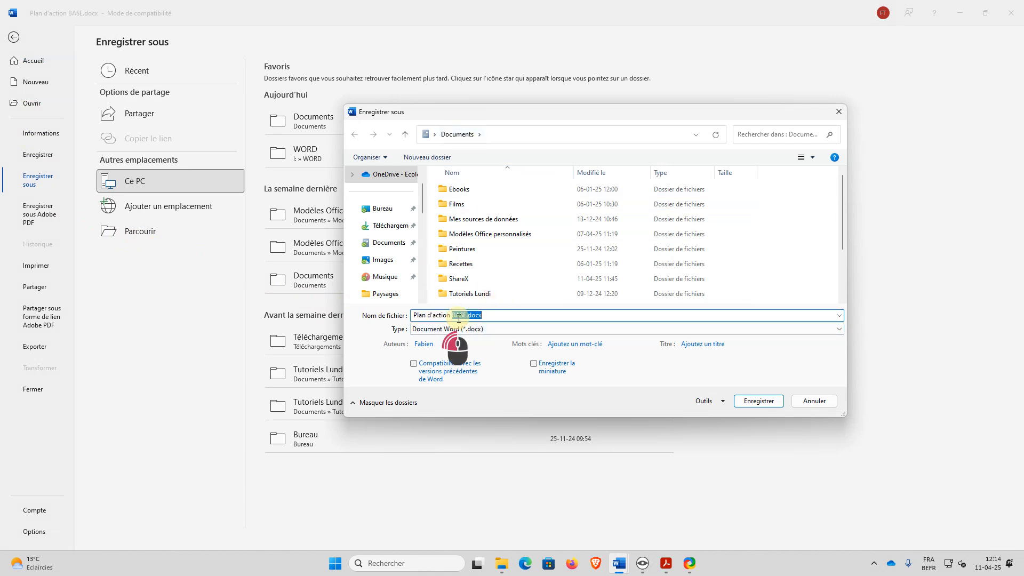
pyautogui.write('F')
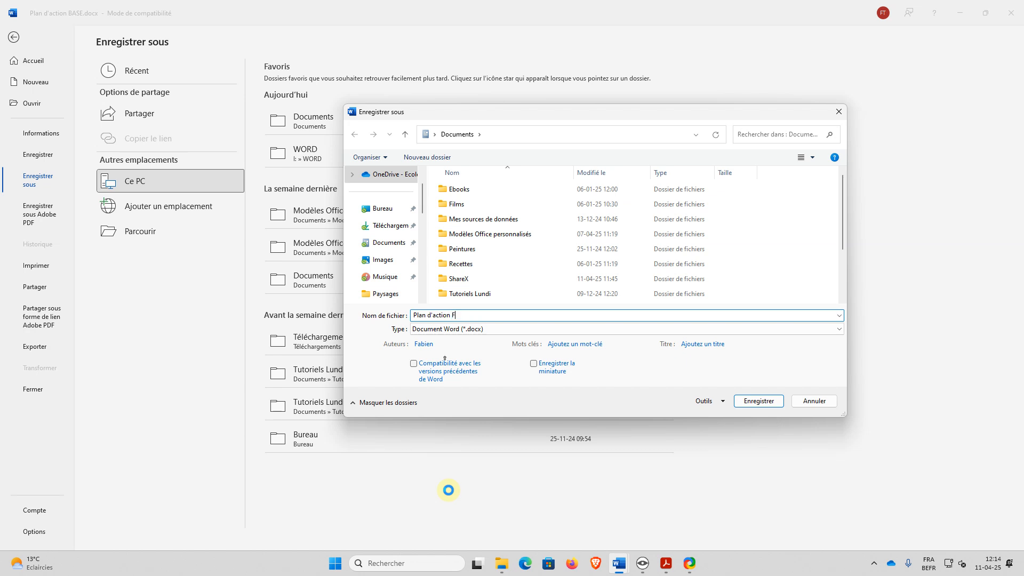
pyautogui.write('Terminé')
pyautogui.click(759, 401)
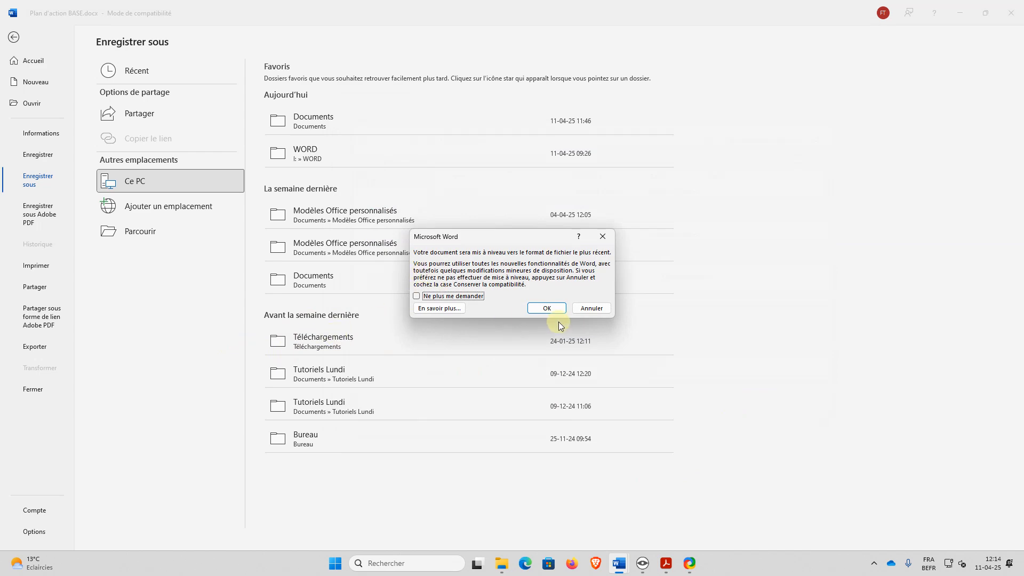
pyautogui.click(547, 309)
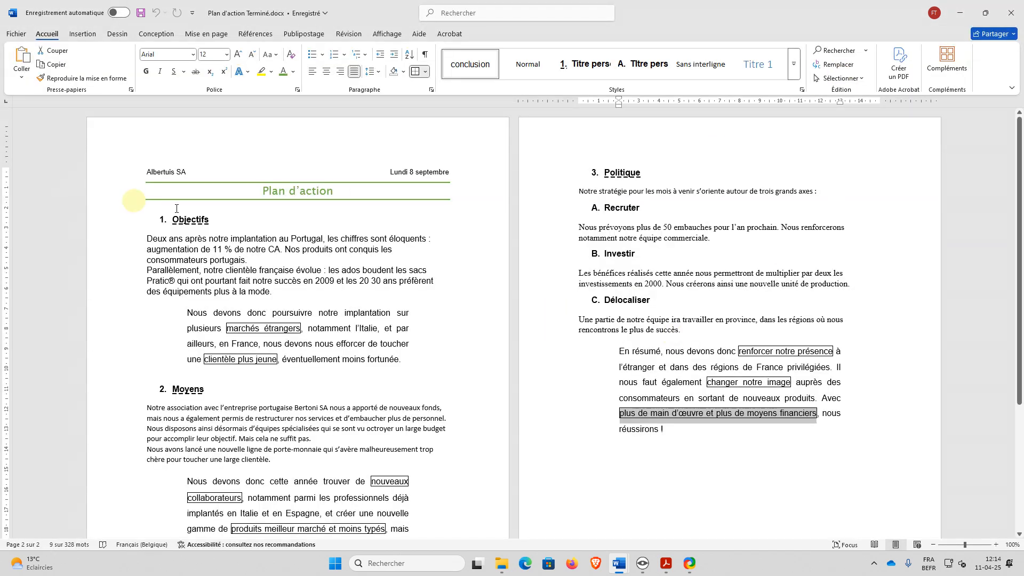
pyautogui.click(1011, 12)
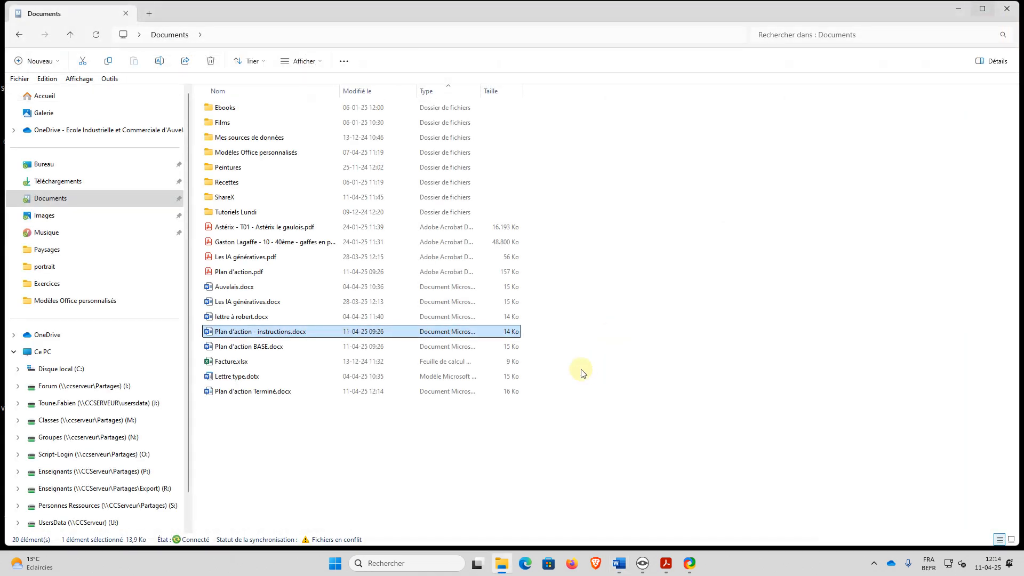
# Open Plan d'action BASE.docx from the Documents folder, examine the original text with formatting marks shown, and close it
pyautogui.click(251, 348)
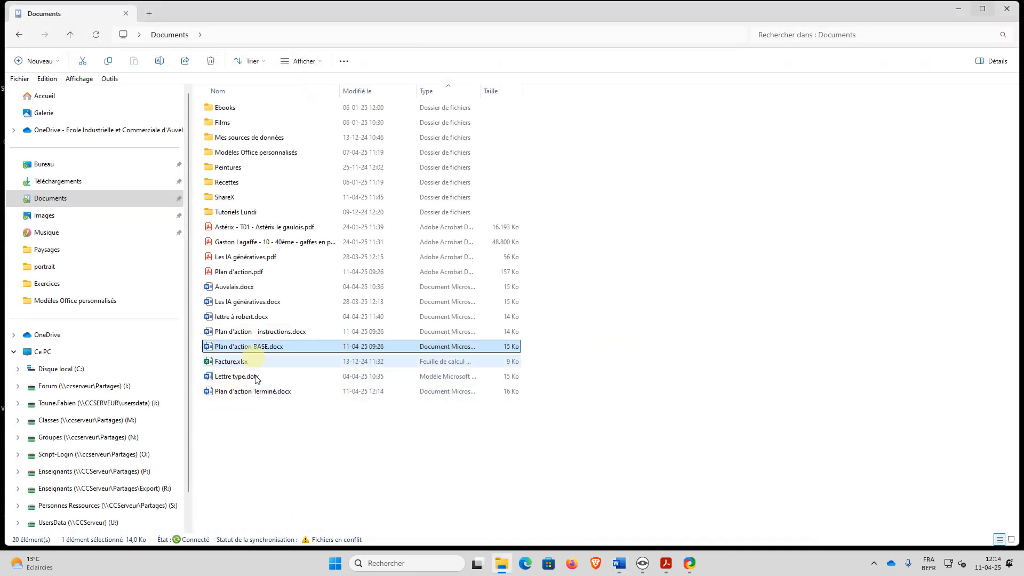
pyautogui.doubleClick(257, 347)
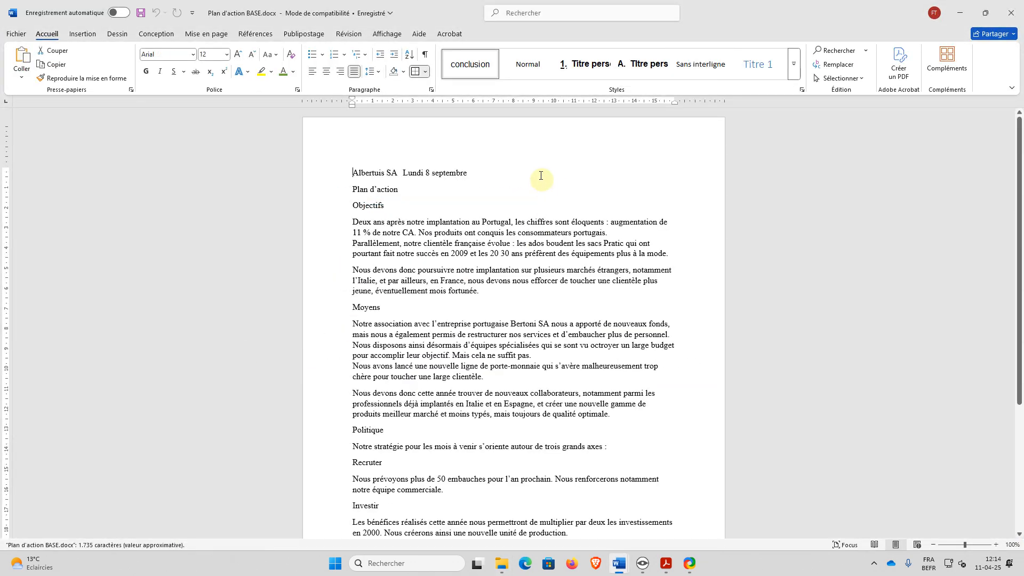
pyautogui.click(425, 53)
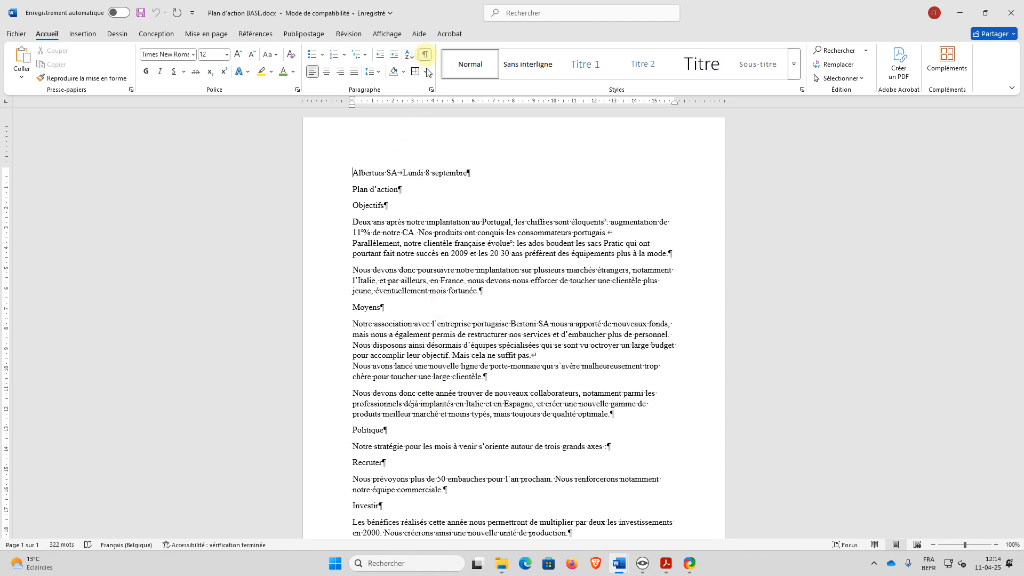
pyautogui.click(1011, 13)
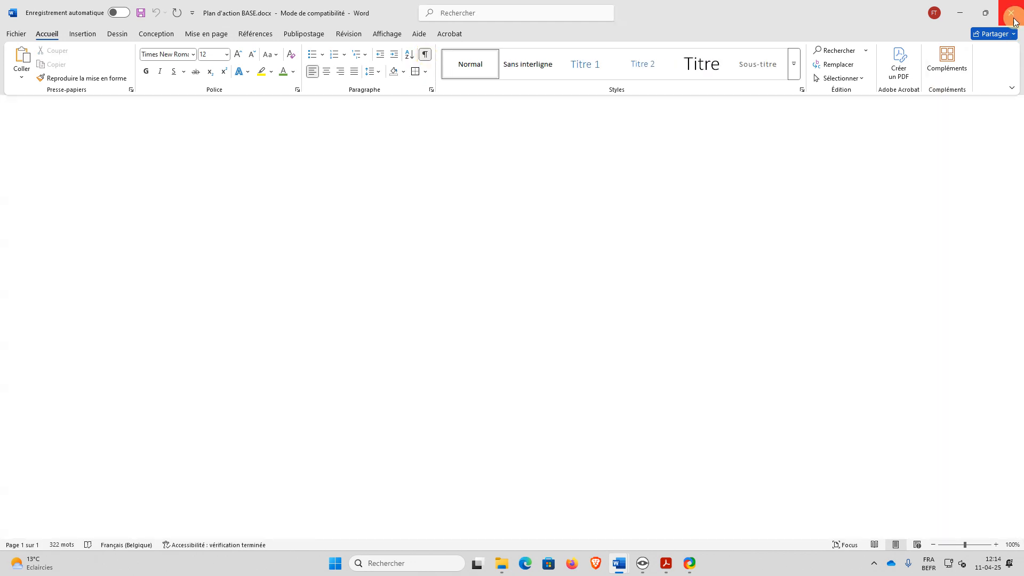
pyautogui.click(1011, 12)
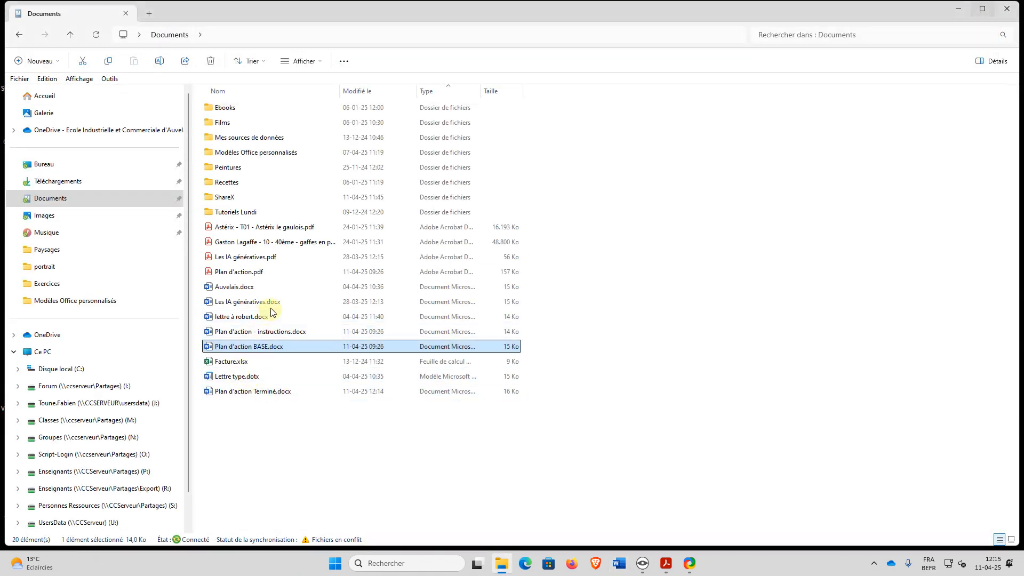
# Open Plan d'action Terminé.docx from the Documents folder and look over both formatted pages
pyautogui.doubleClick(282, 392)
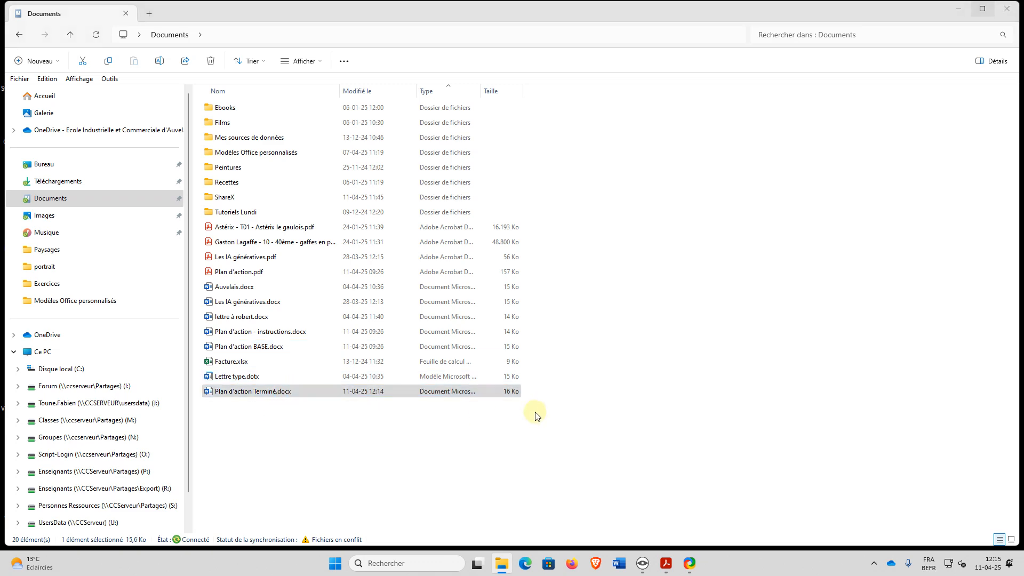
pyautogui.scroll(-4, 536, 415)
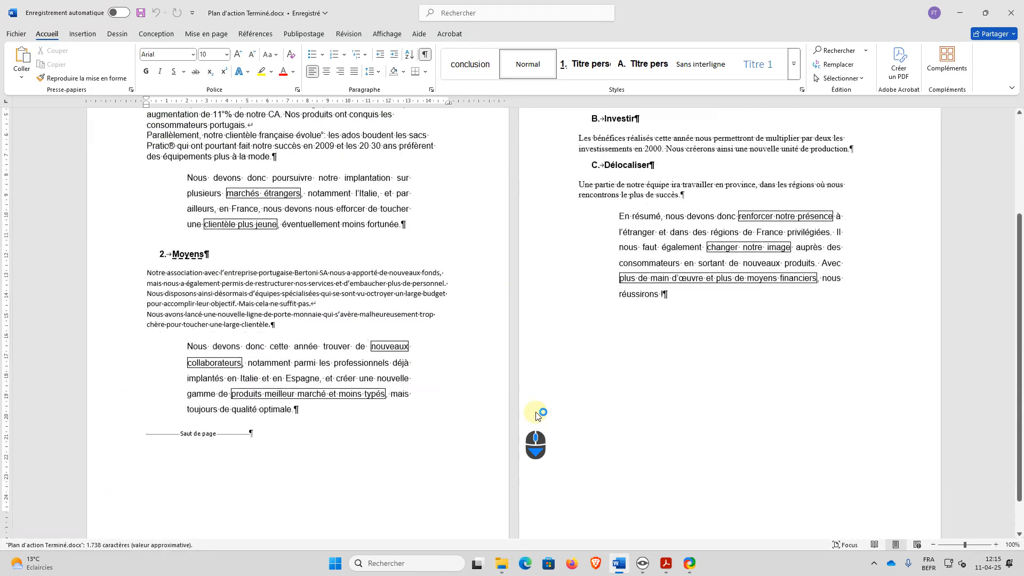
pyautogui.scroll(3, 537, 415)
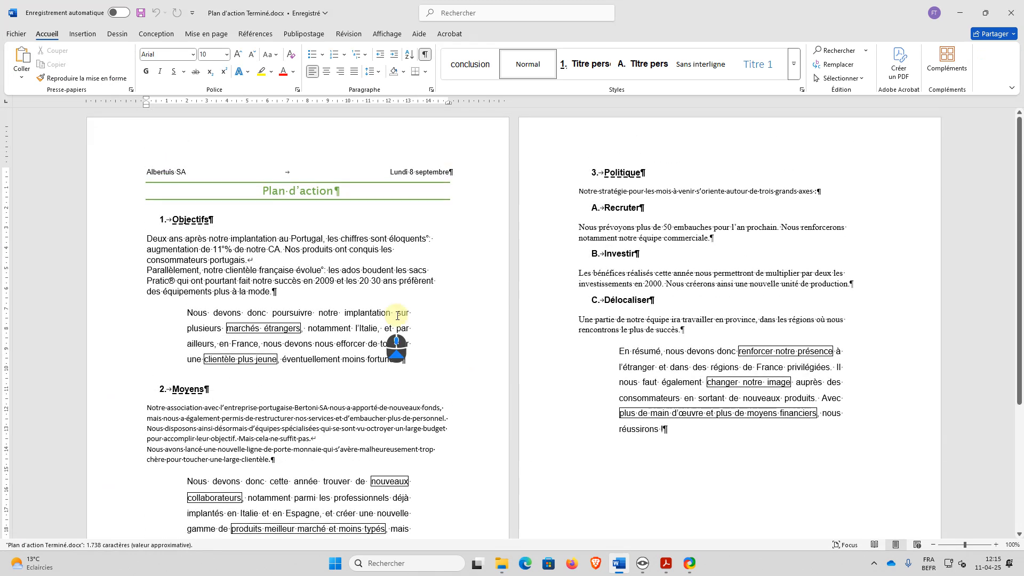
# Save a PDF copy of the document as Plan d'action Terminé.pdf in the Documents folder
pyautogui.click(16, 34)
pyautogui.click(39, 180)
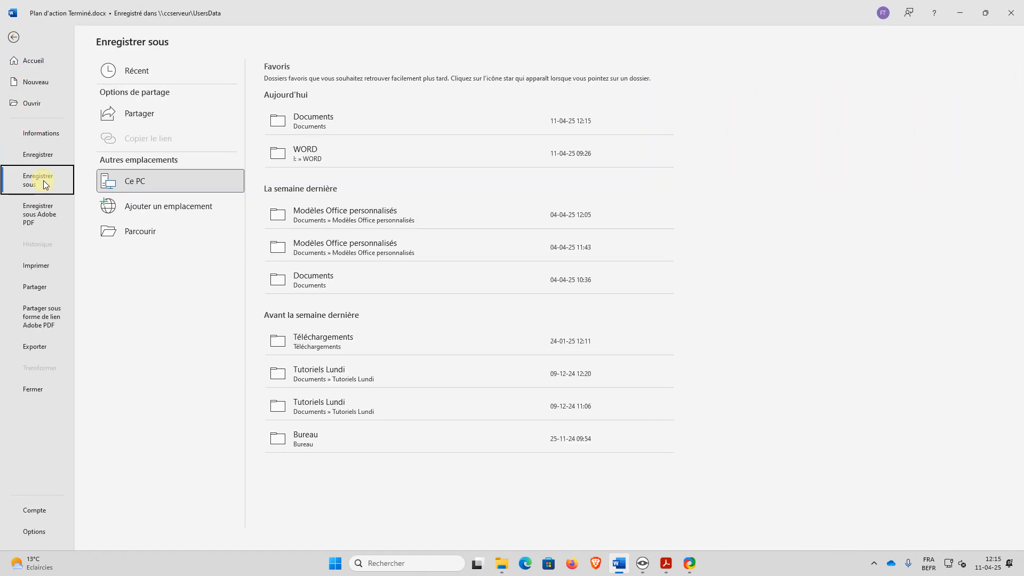
pyautogui.click(128, 233)
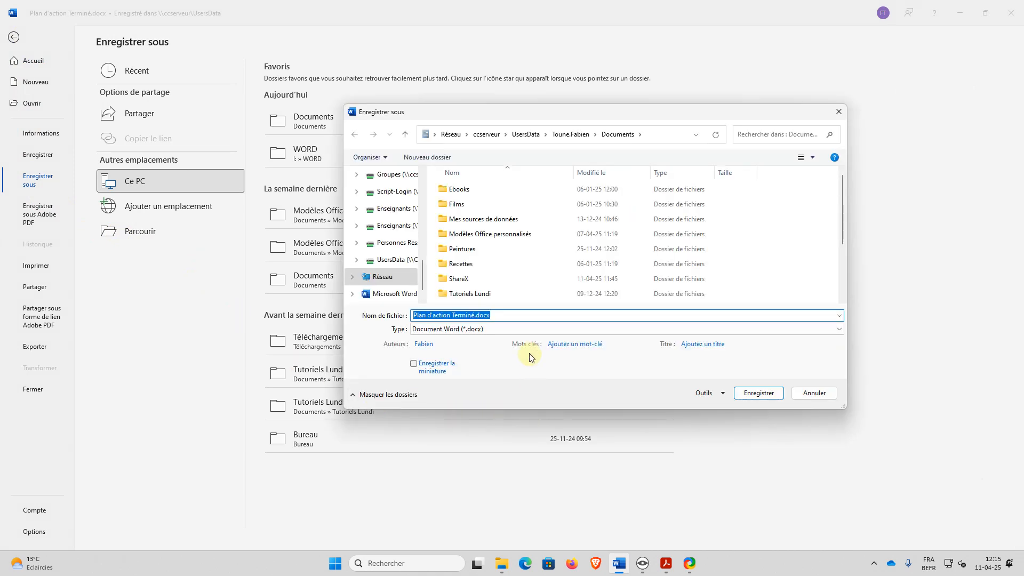
pyautogui.click(521, 331)
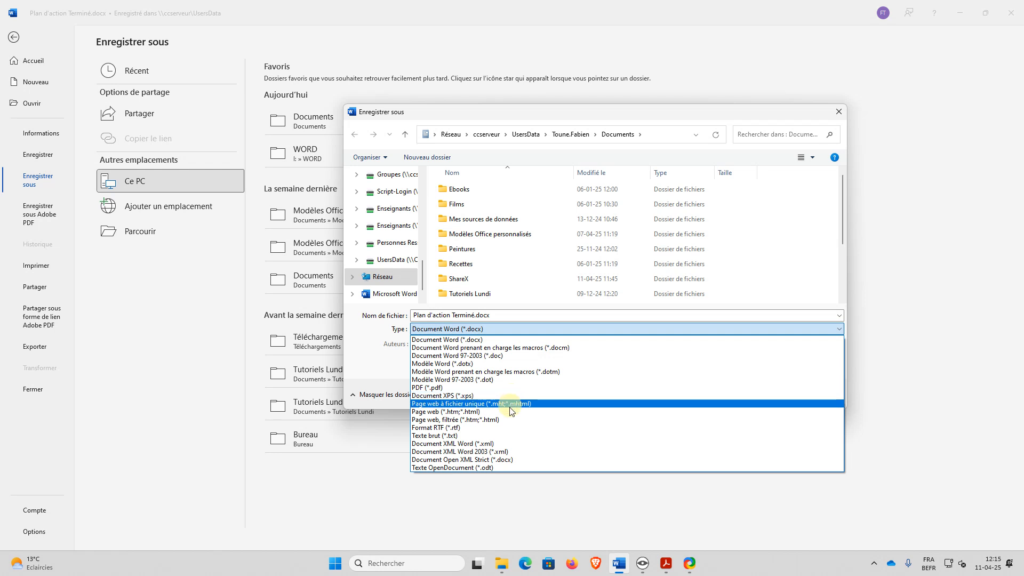
pyautogui.click(507, 388)
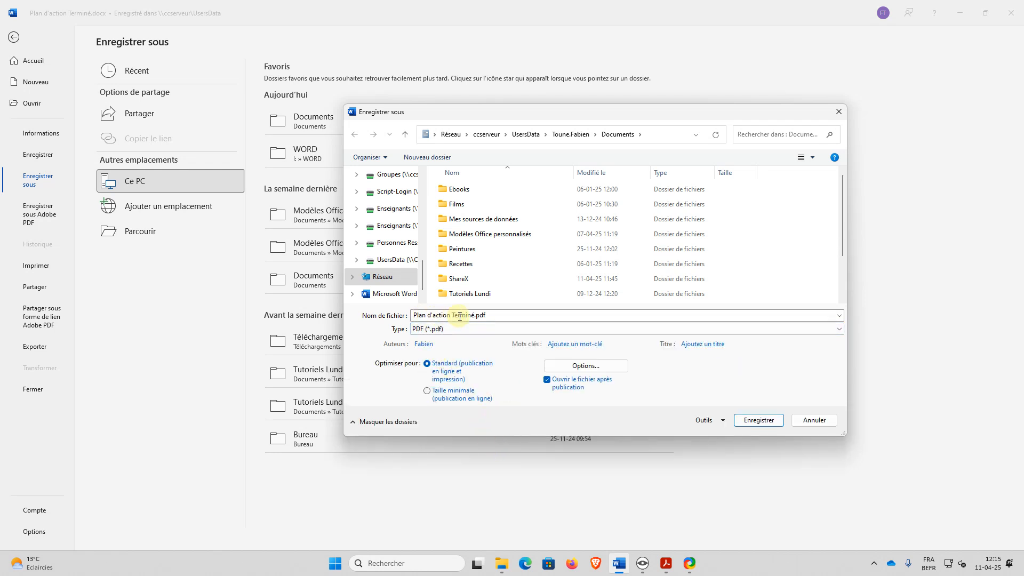
pyautogui.click(758, 420)
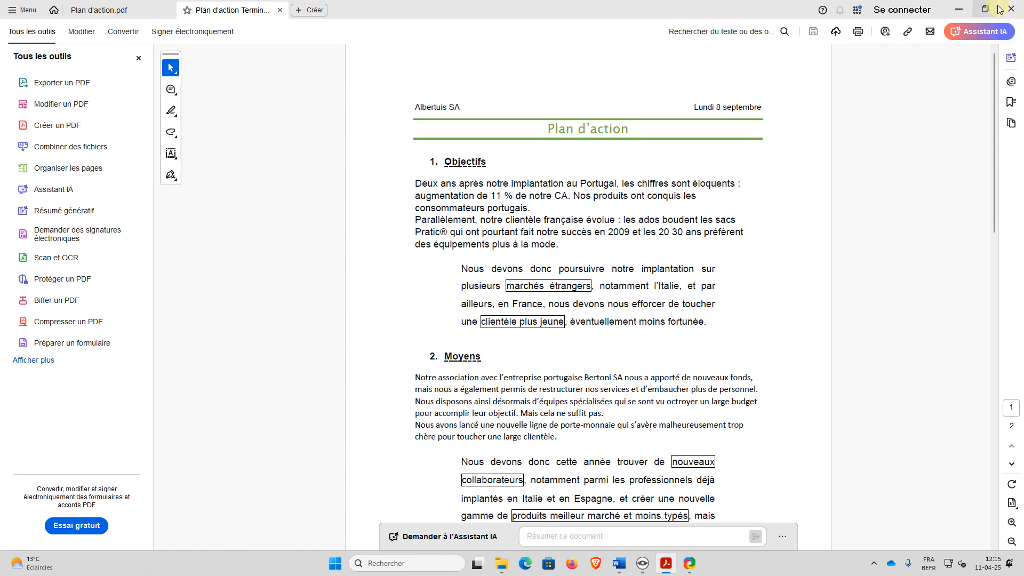
# Close all the PDFs open in Acrobat and the Plan d'action Terminé document in Word
pyautogui.moveTo(1000, 9)
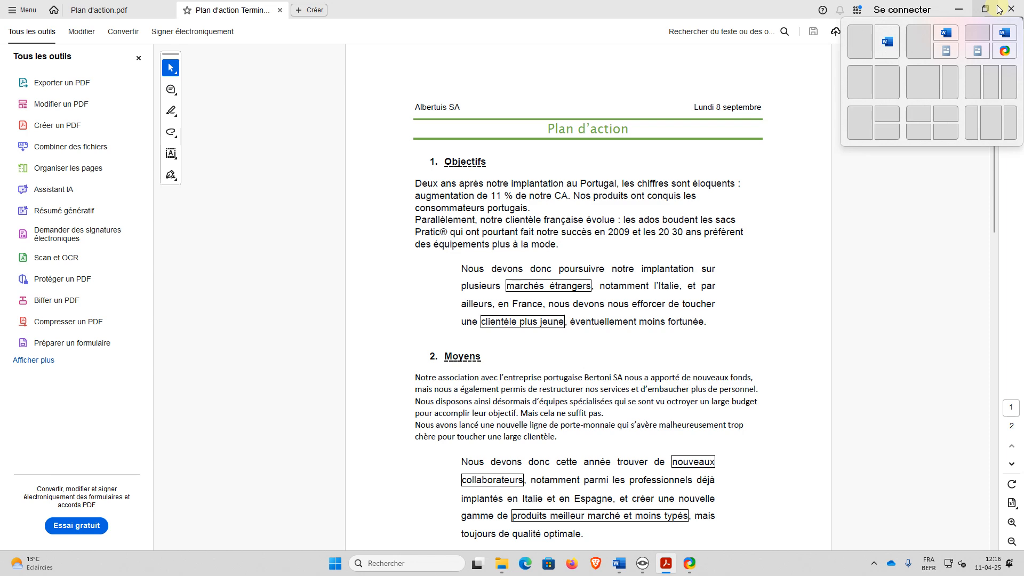
pyautogui.click(1011, 9)
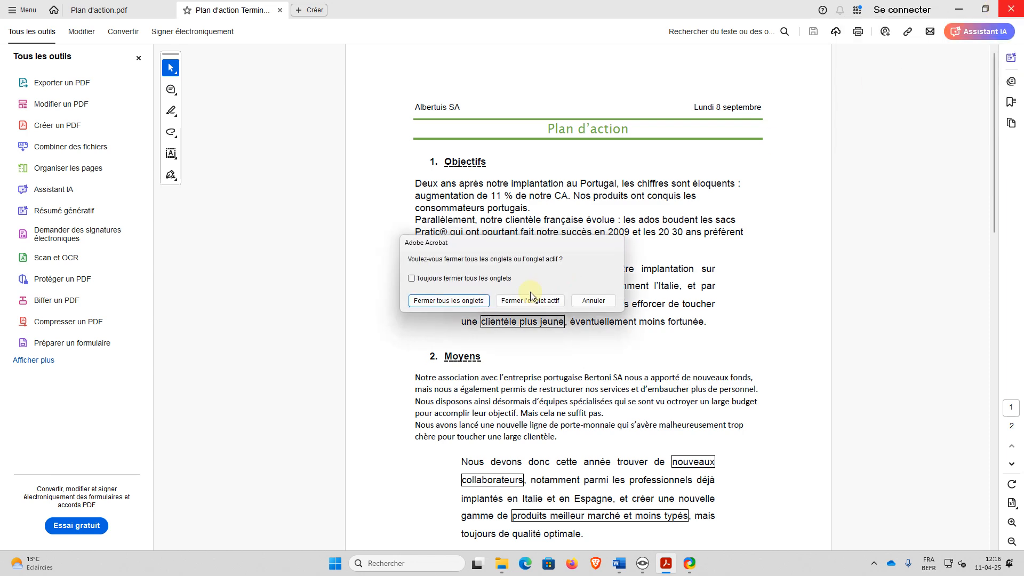
pyautogui.click(468, 300)
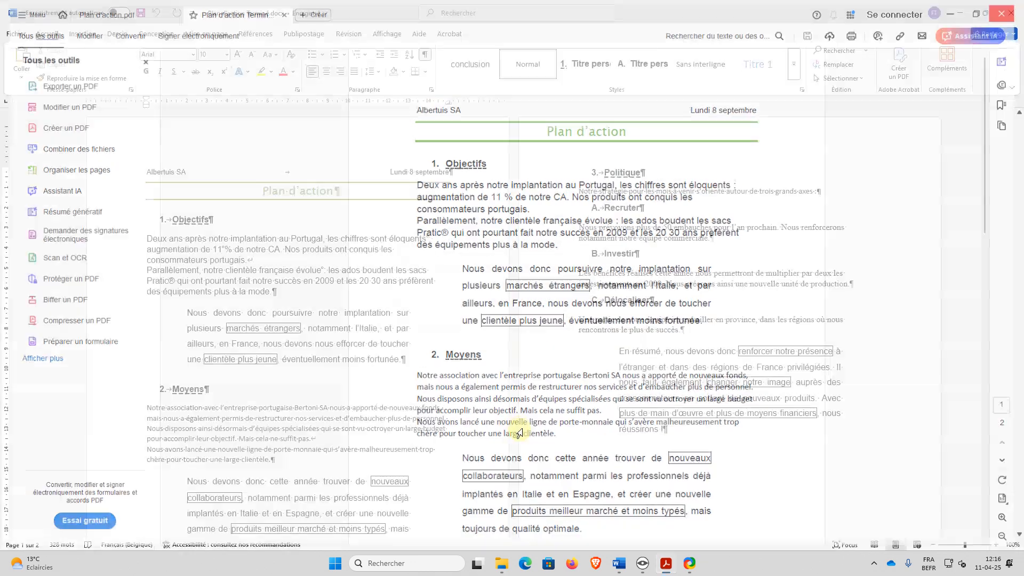
pyautogui.click(1011, 12)
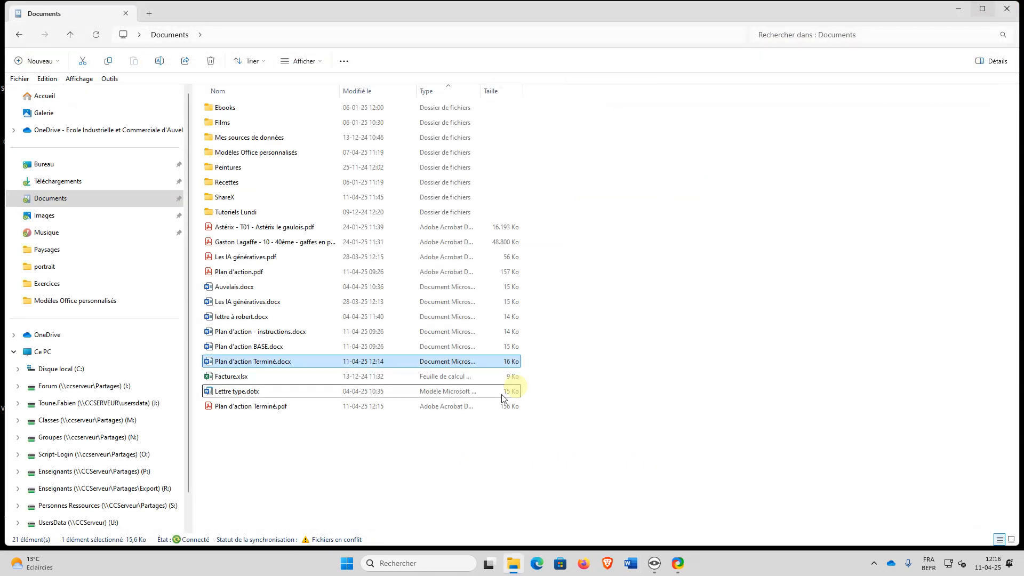
# Open Plan d'action Terminé.pdf from the Documents folder and check the layout of its pages
pyautogui.click(238, 410)
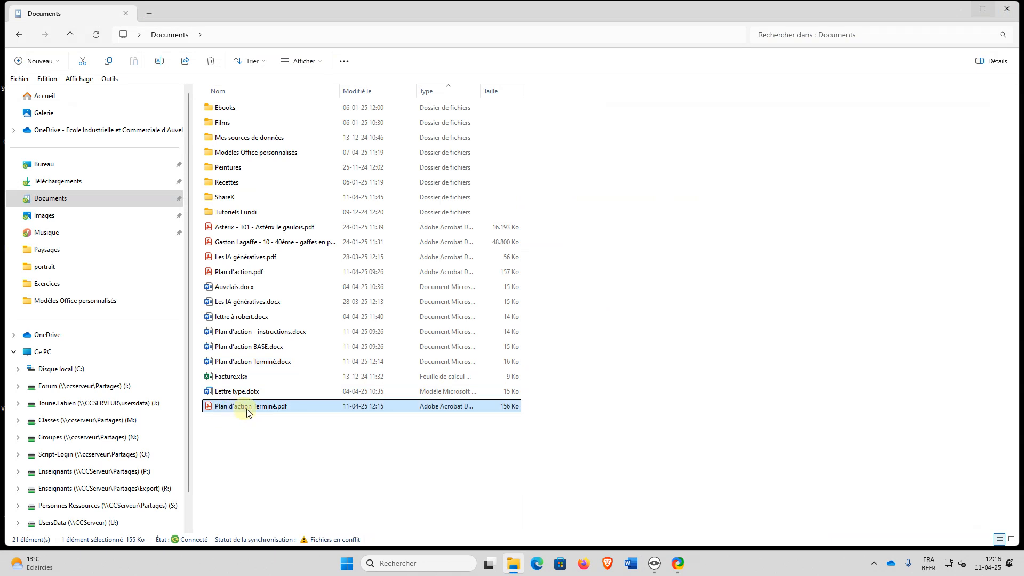
pyautogui.doubleClick(279, 406)
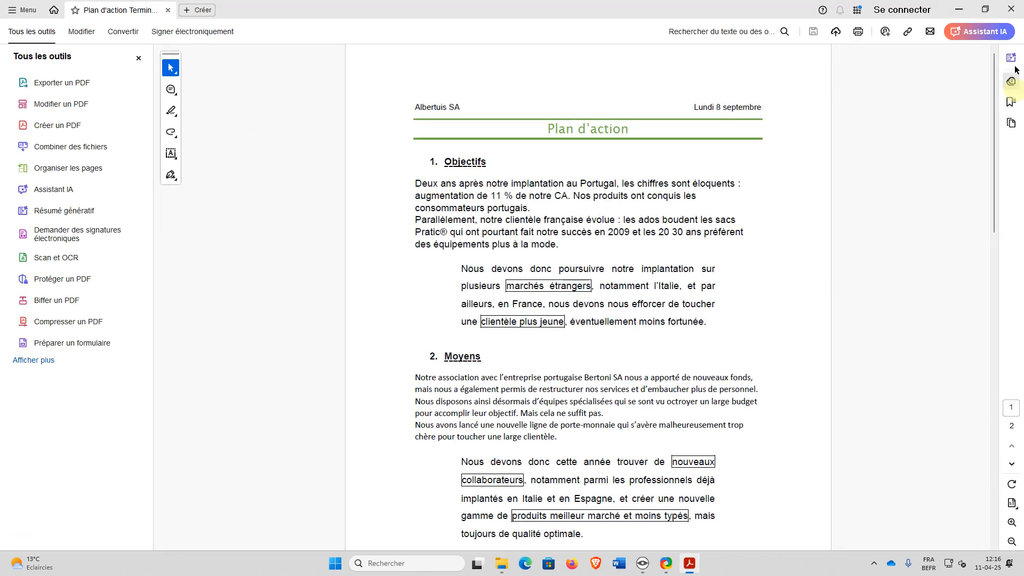
pyautogui.click(528, 243)
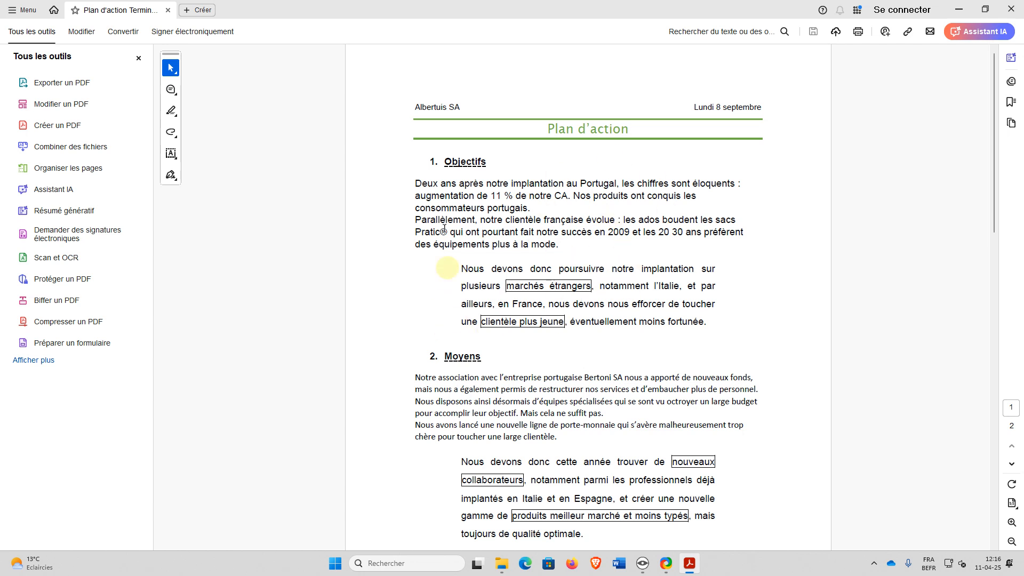
pyautogui.scroll(-3, 529, 338)
pyautogui.scroll(3, 902, 288)
pyautogui.click(646, 571)
pyautogui.click(670, 570)
pyautogui.click(876, 564)
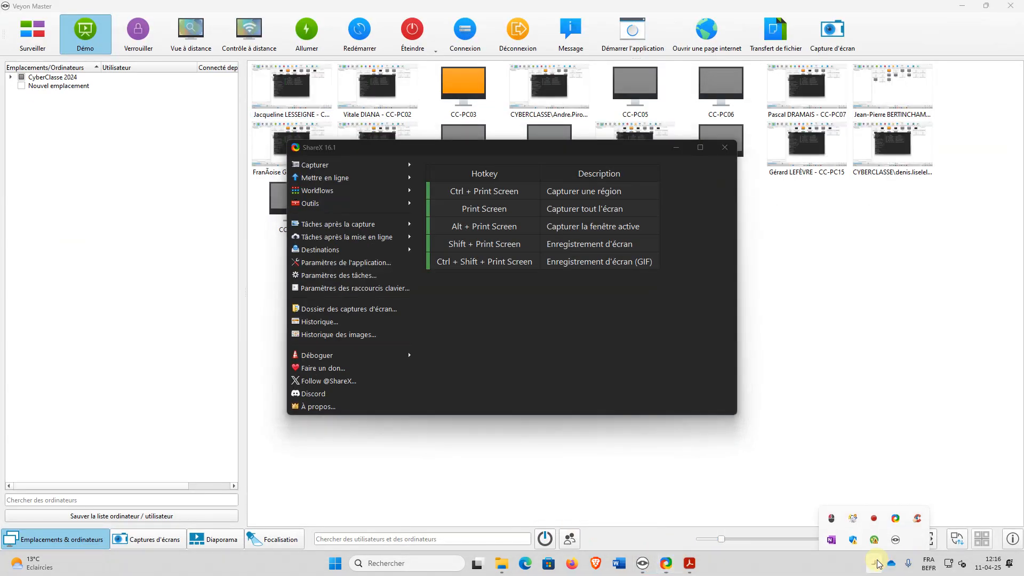